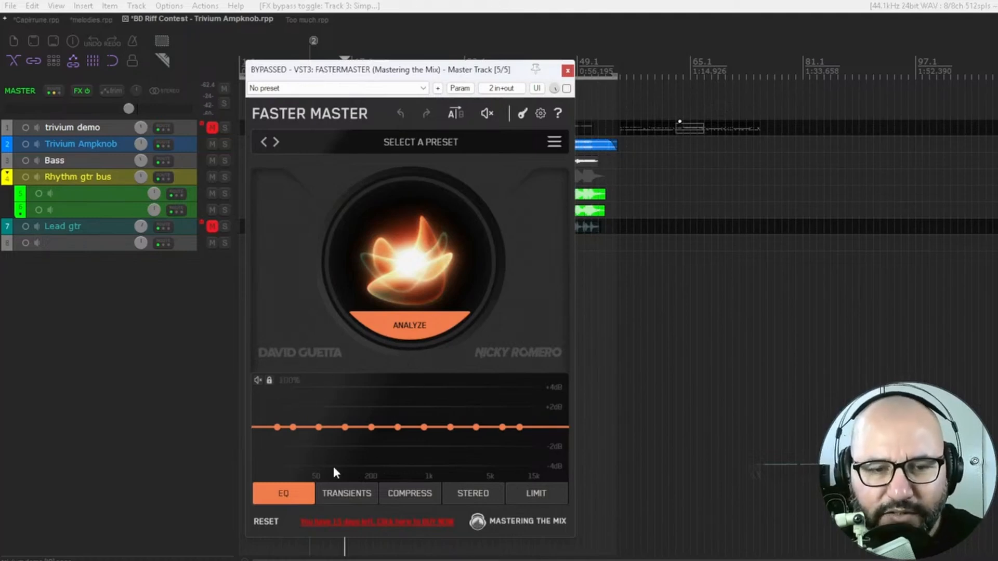
# Step: Shape the EQ curve with about a 1 dB boost below 5k, a slight low-mid cut and about a 1.5 dB cut in the lowest band
pyautogui.click(356, 494)
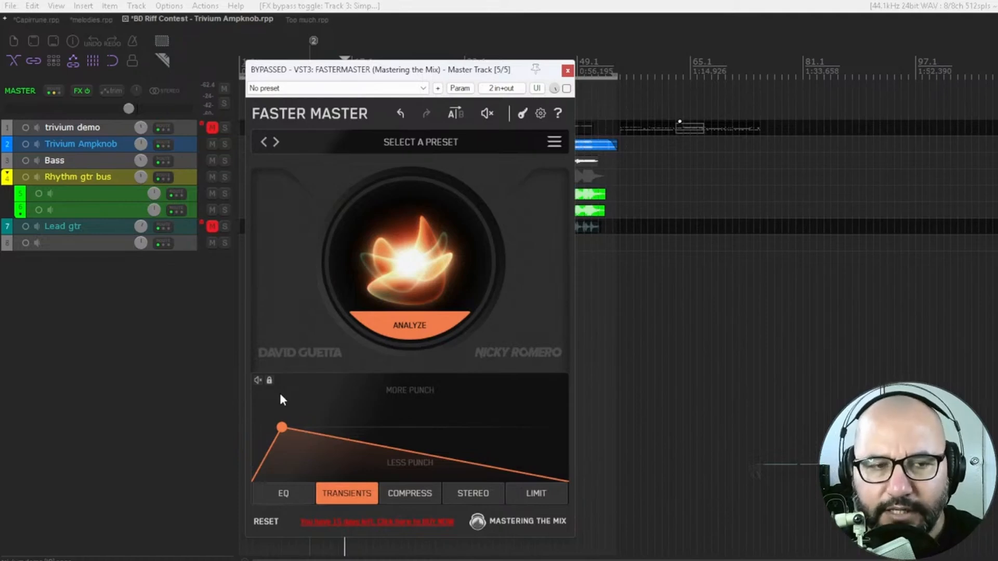
pyautogui.click(416, 496)
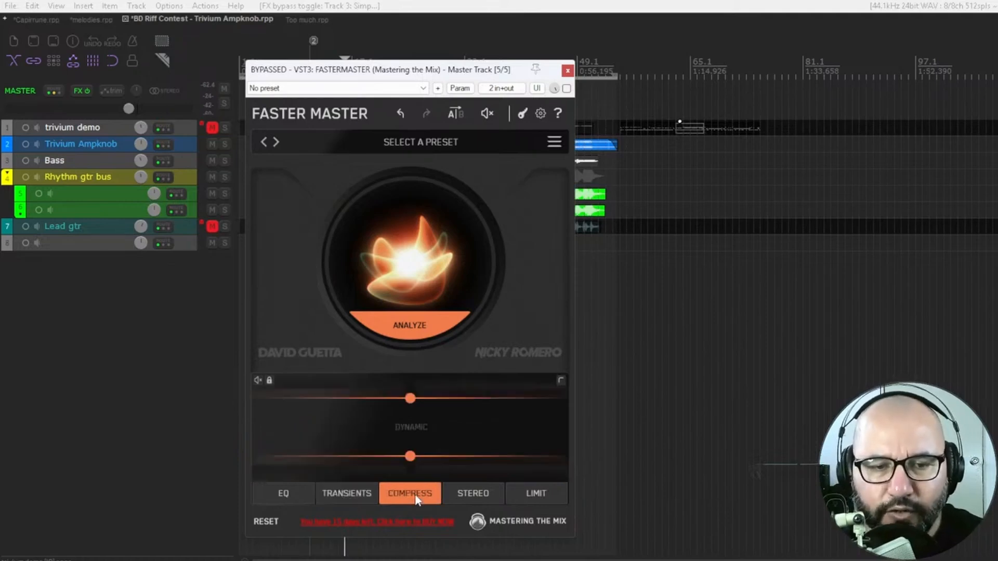
pyautogui.click(288, 498)
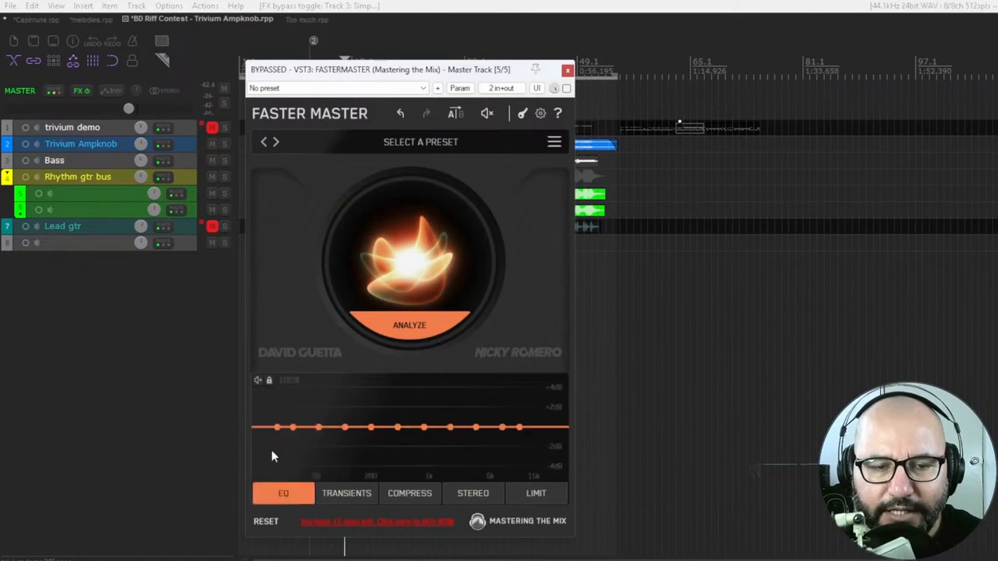
pyautogui.moveTo(475, 428); pyautogui.dragTo(457, 417)
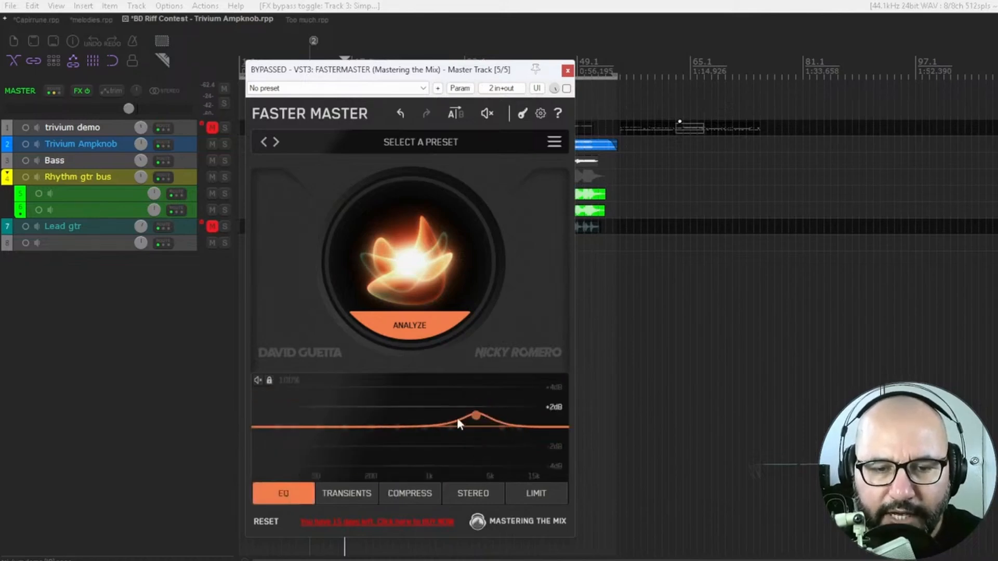
pyautogui.moveTo(397, 427); pyautogui.dragTo(372, 429)
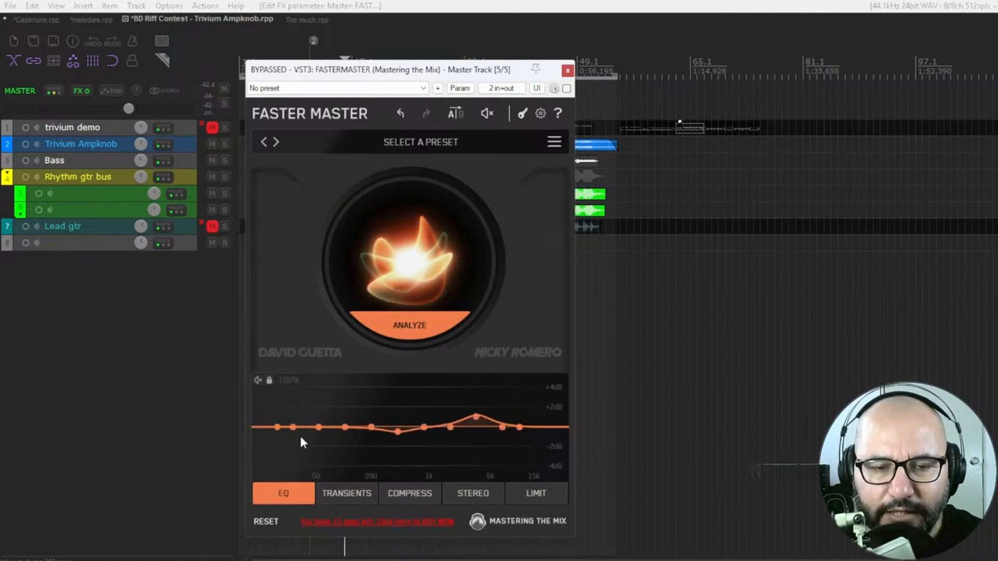
pyautogui.moveTo(277, 427)
pyautogui.mouseDown()
pyautogui.moveTo(274, 459)
pyautogui.moveTo(283, 442)
pyautogui.mouseUp()
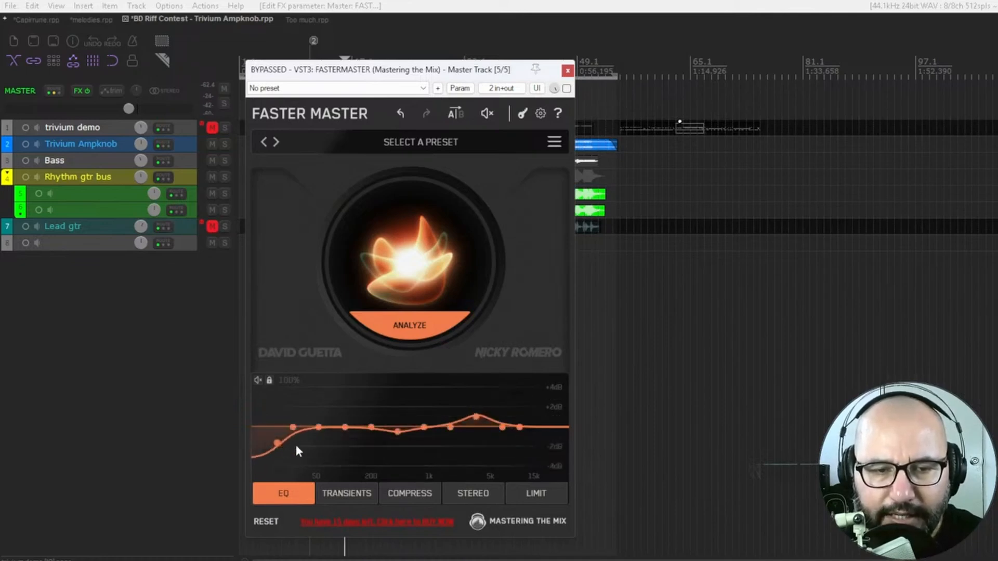
# Step: Raise the transient shaping moderately towards More Punch
pyautogui.click(360, 493)
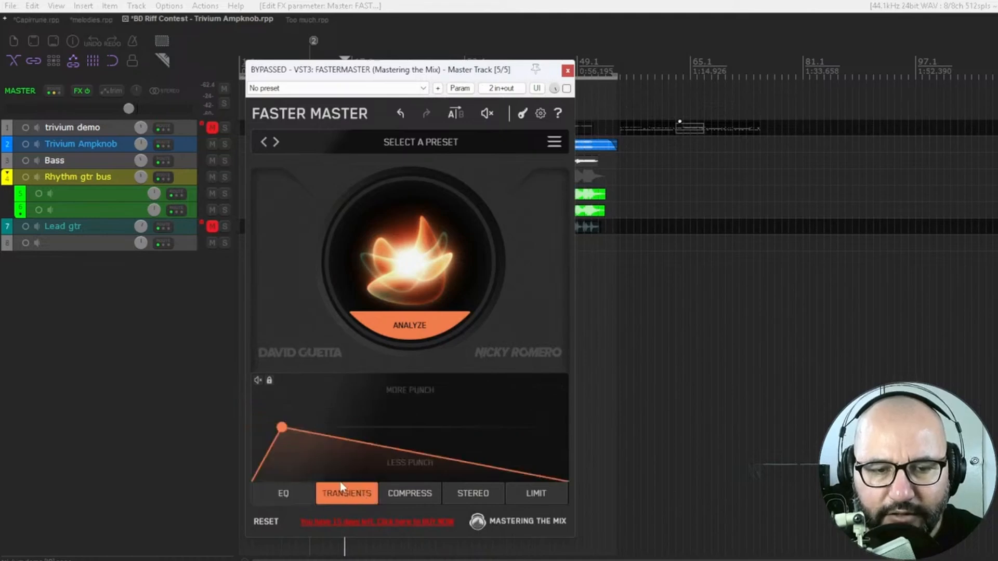
pyautogui.moveTo(282, 423)
pyautogui.mouseDown()
pyautogui.moveTo(282, 414)
pyautogui.moveTo(276, 424)
pyautogui.moveTo(306, 483)
pyautogui.moveTo(298, 425)
pyautogui.moveTo(277, 440)
pyautogui.moveTo(284, 396)
pyautogui.moveTo(282, 409)
pyautogui.mouseUp()
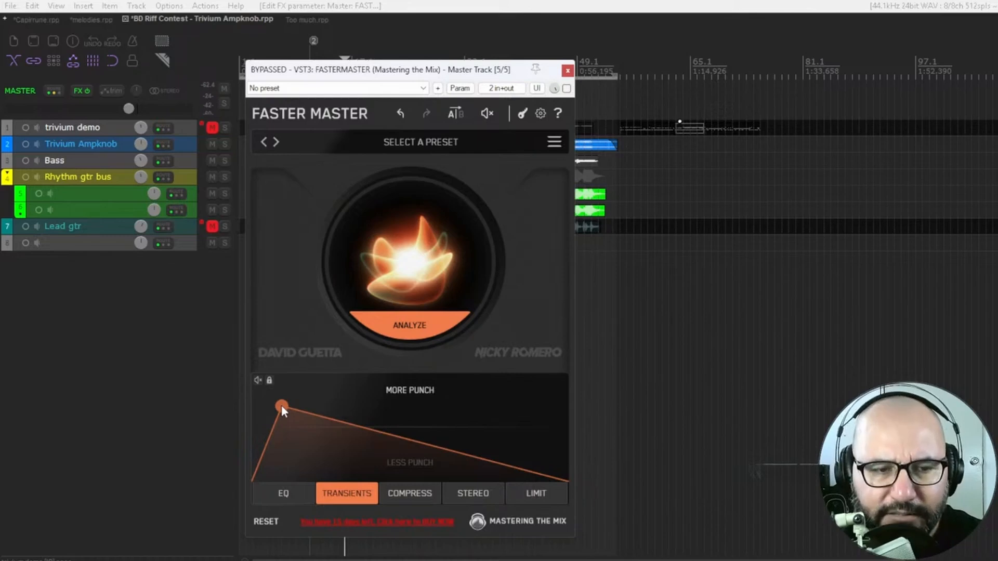
pyautogui.moveTo(282, 405); pyautogui.dragTo(284, 411)
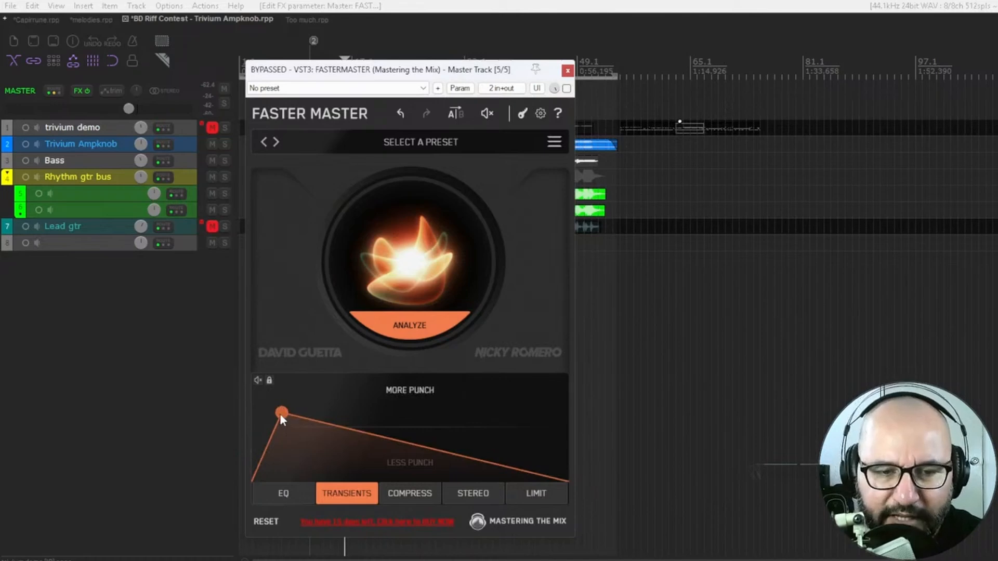
# Step: Try the compression at Off and Tight, finishing on a Light amount
pyautogui.click(401, 489)
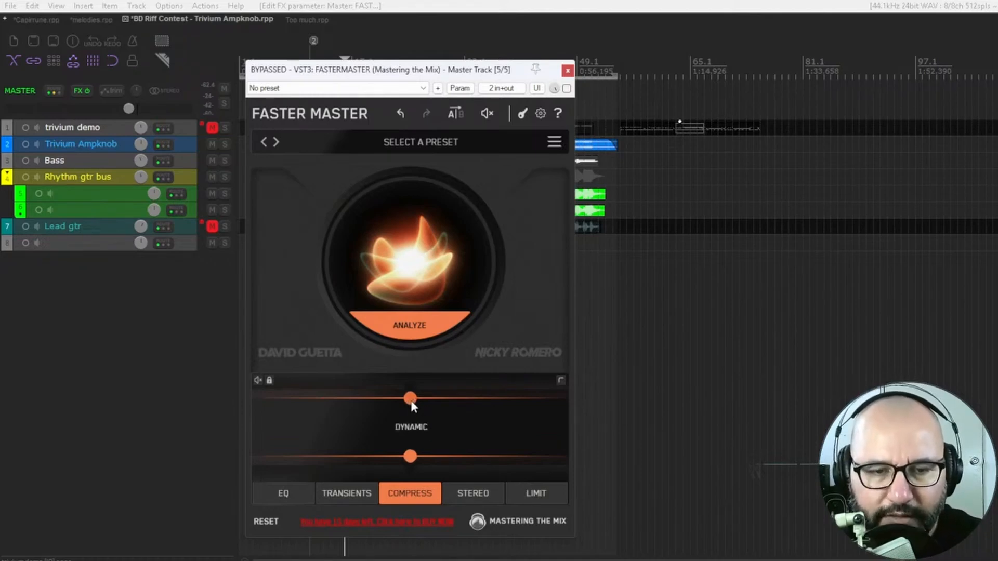
pyautogui.moveTo(410, 399); pyautogui.dragTo(410, 387)
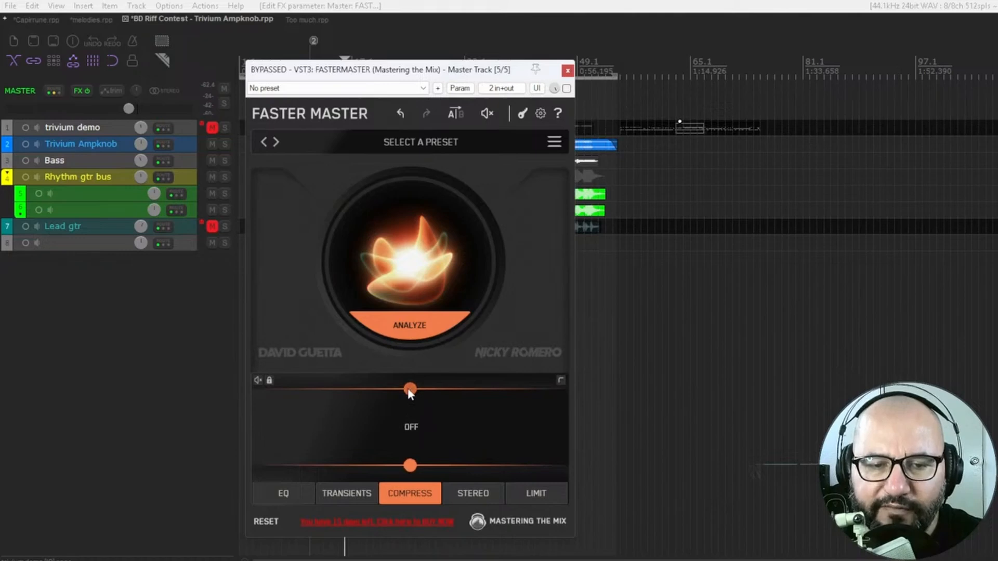
pyautogui.moveTo(409, 388); pyautogui.dragTo(412, 410)
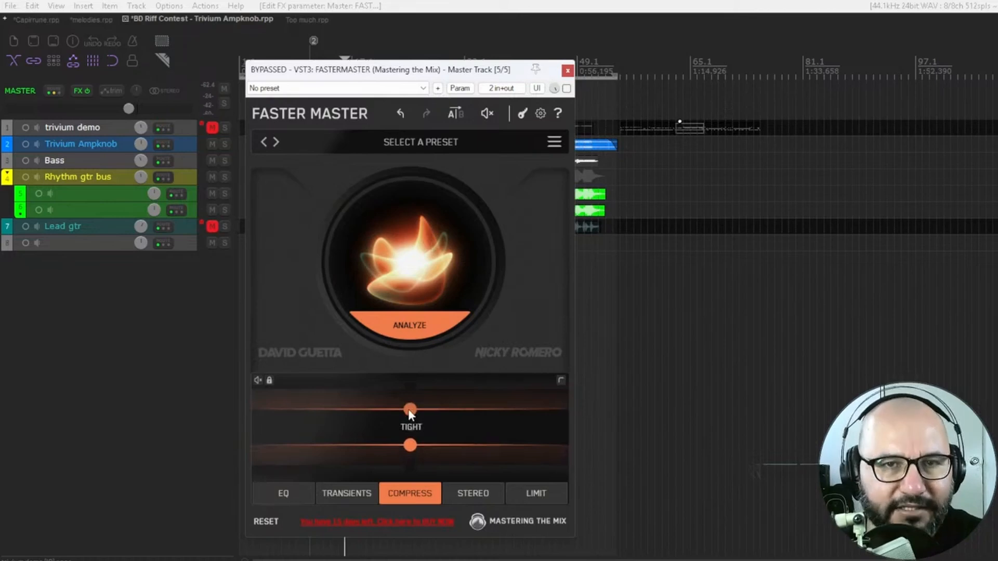
pyautogui.moveTo(407, 410); pyautogui.dragTo(401, 392)
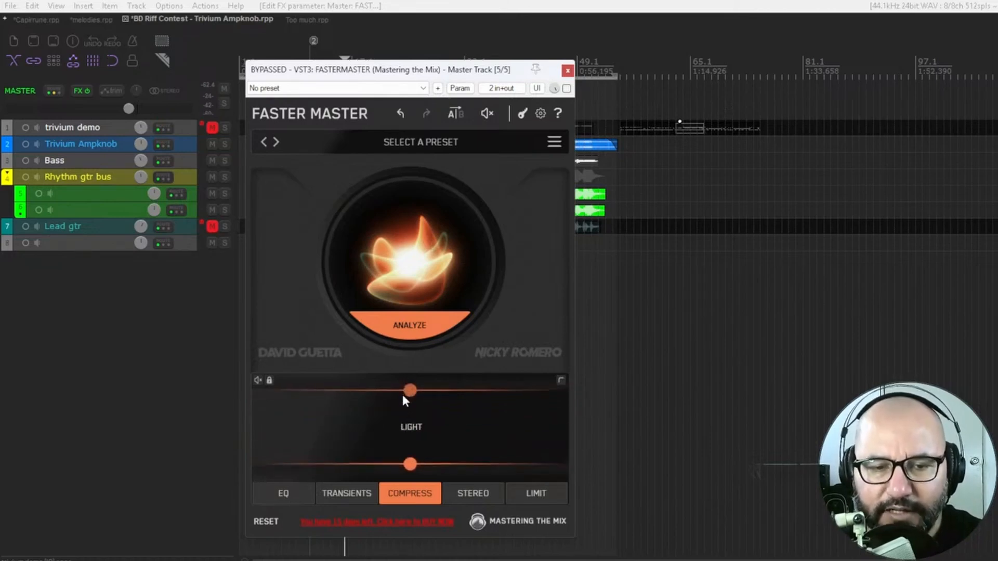
# Step: Narrow the Low End stereo width fully to the centre, widen the High End and narrow the High Mid slightly
pyautogui.click(466, 491)
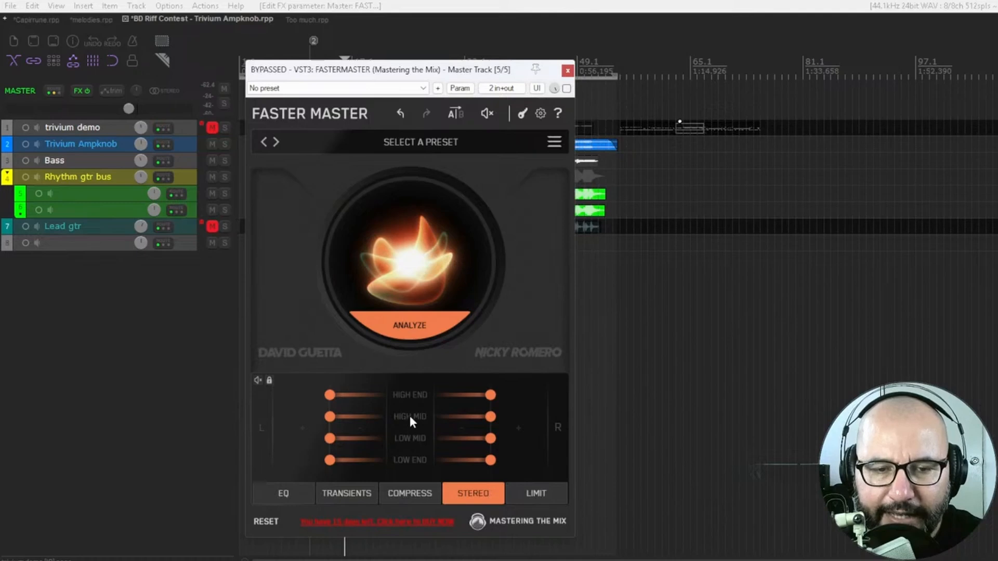
pyautogui.moveTo(490, 461); pyautogui.dragTo(457, 459)
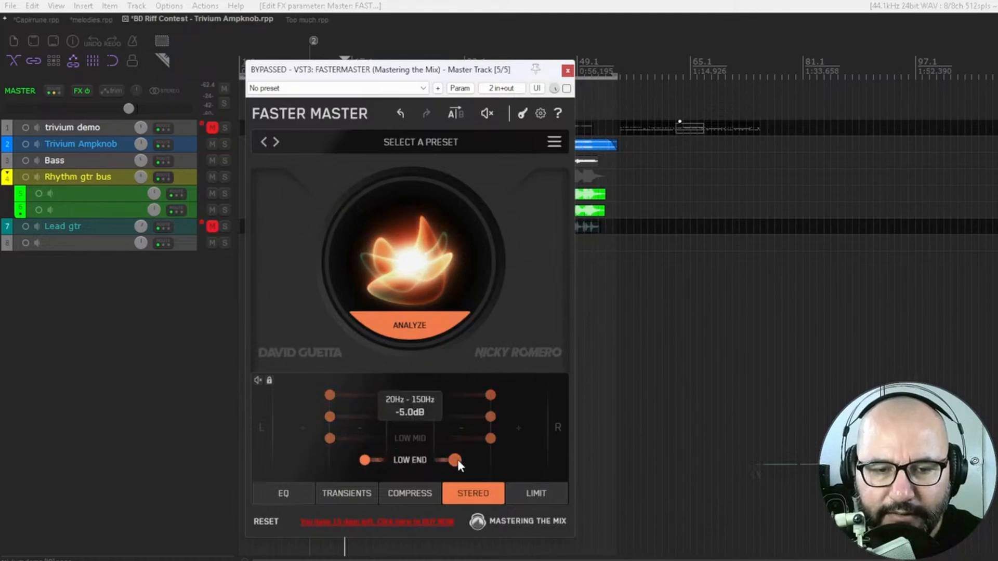
pyautogui.moveTo(454, 462)
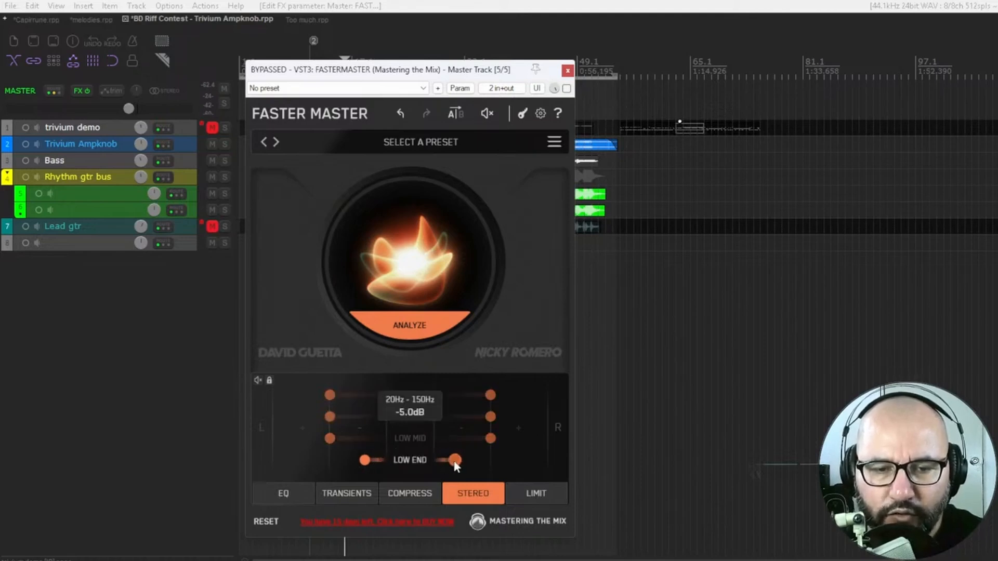
pyautogui.moveTo(455, 462); pyautogui.dragTo(407, 464)
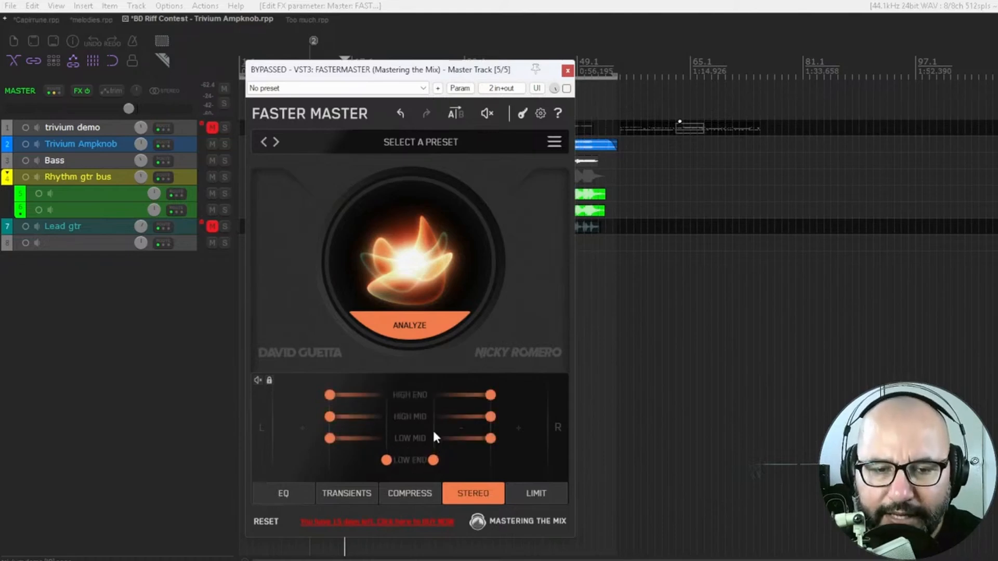
pyautogui.moveTo(491, 395); pyautogui.dragTo(473, 417)
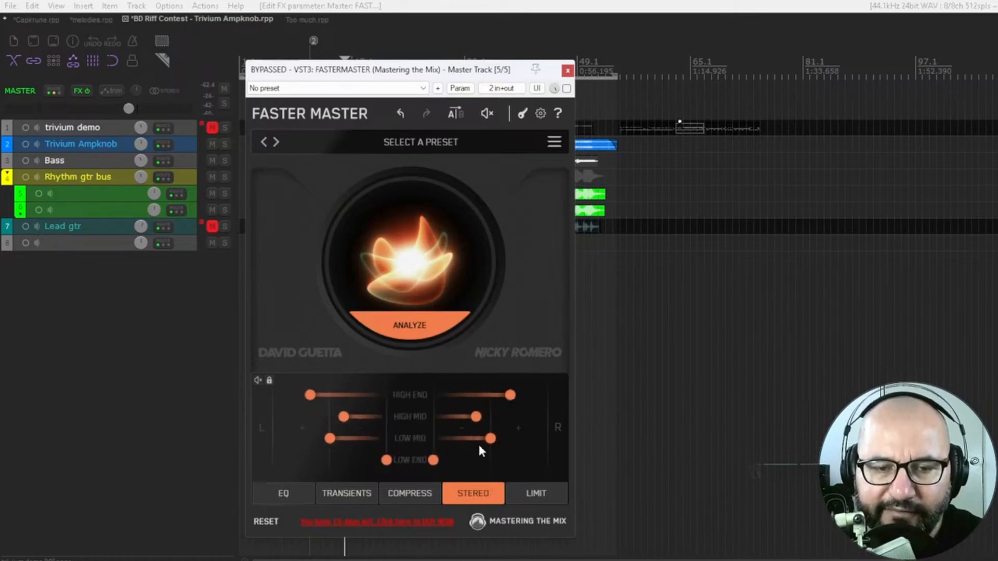
# Step: Bypass and re-enable the Stereo section, and do the same for the Compress section
pyautogui.click(257, 380)
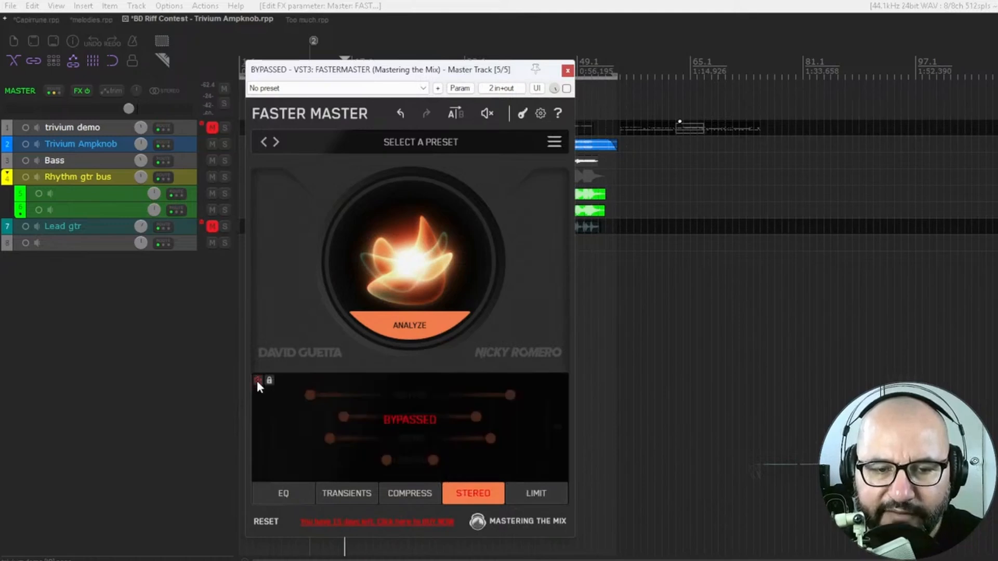
pyautogui.click(258, 380)
pyautogui.click(410, 493)
pyautogui.click(257, 380)
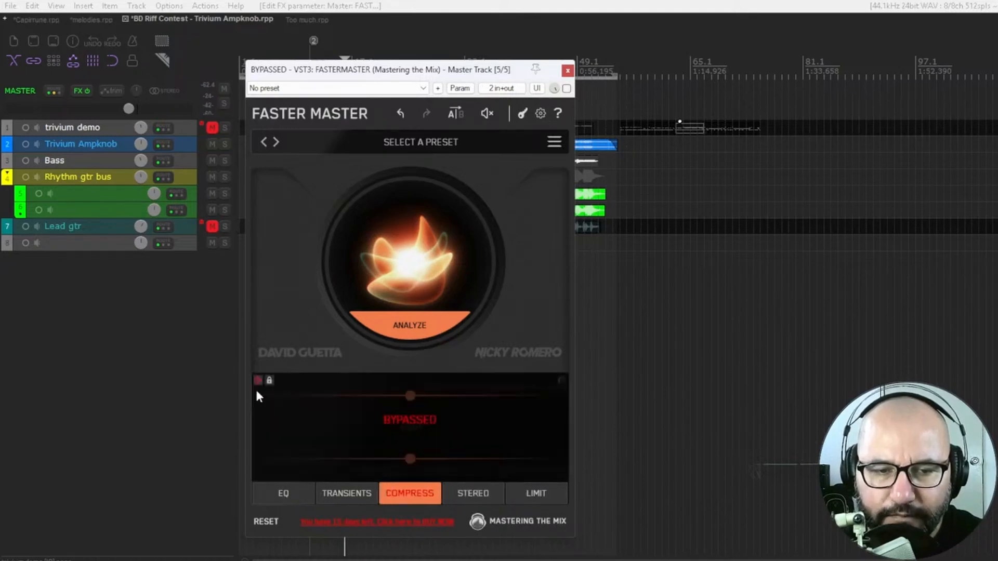
pyautogui.click(257, 380)
# Step: Bypass and re-enable the Transients section, and lock and unlock its settings
pyautogui.click(347, 493)
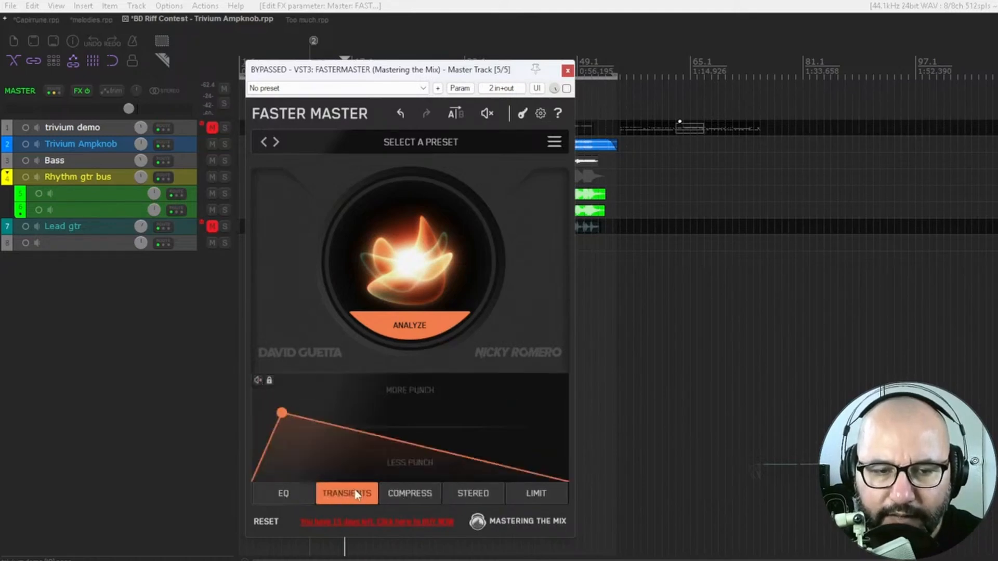
pyautogui.click(257, 380)
pyautogui.click(258, 380)
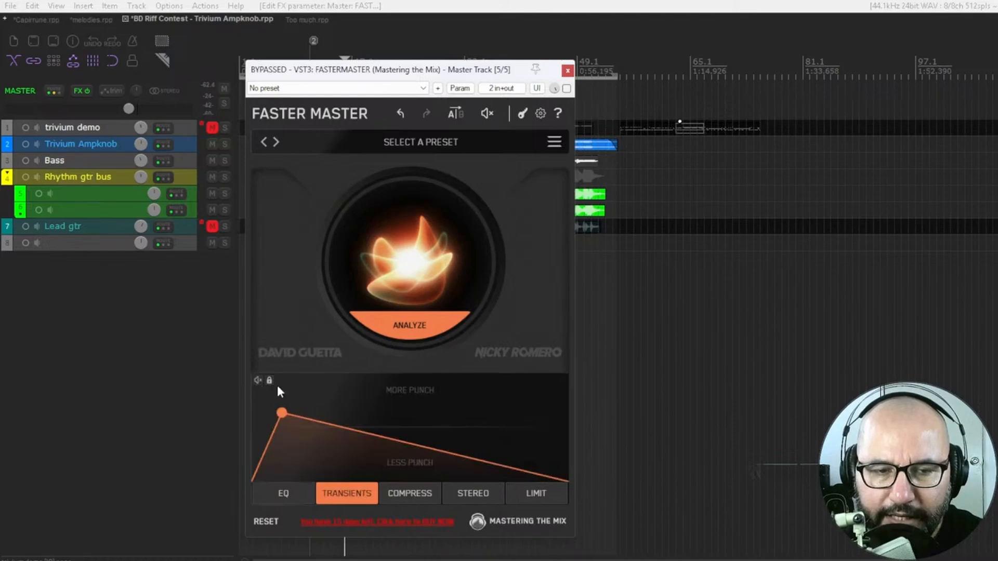
pyautogui.click(270, 380)
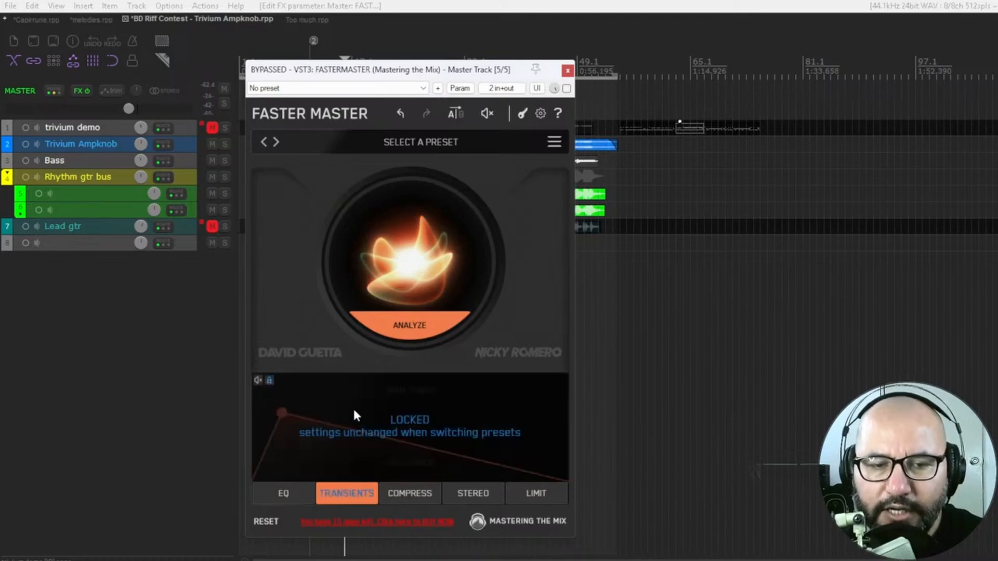
pyautogui.click(270, 380)
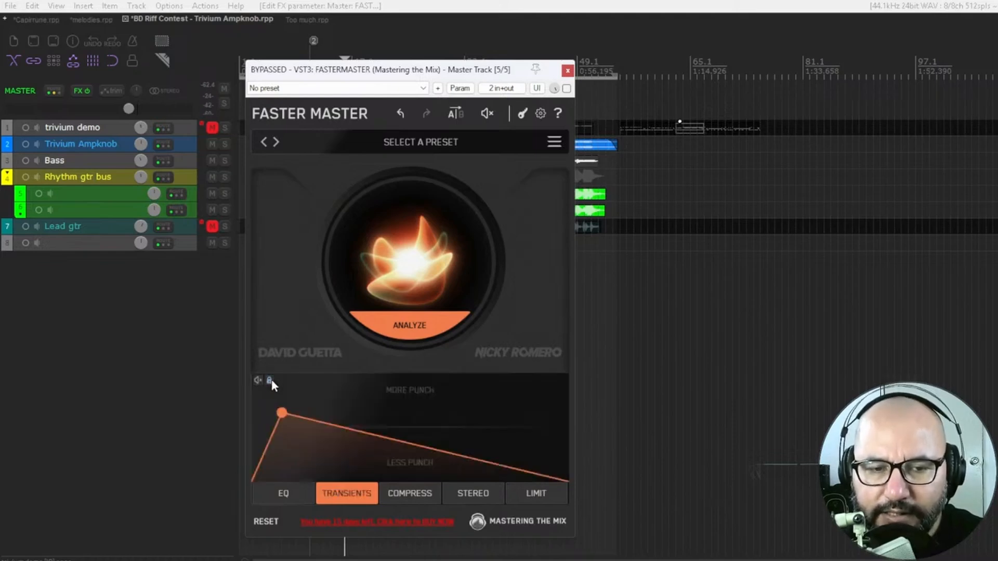
# Step: Review the settings of the Stereo, Limit, Compress, Transients and EQ sections, ending on the EQ curve
pyautogui.click(467, 492)
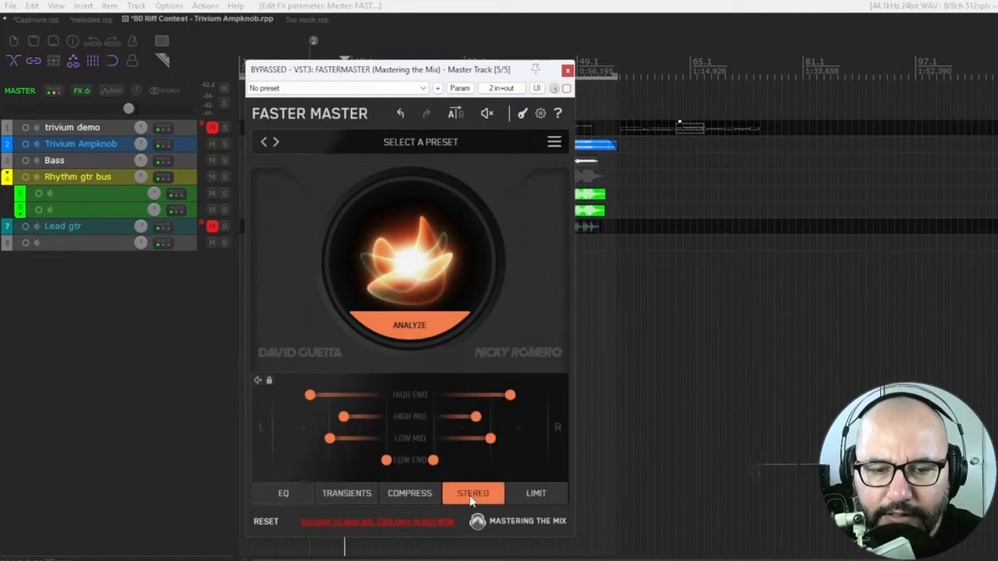
pyautogui.click(538, 490)
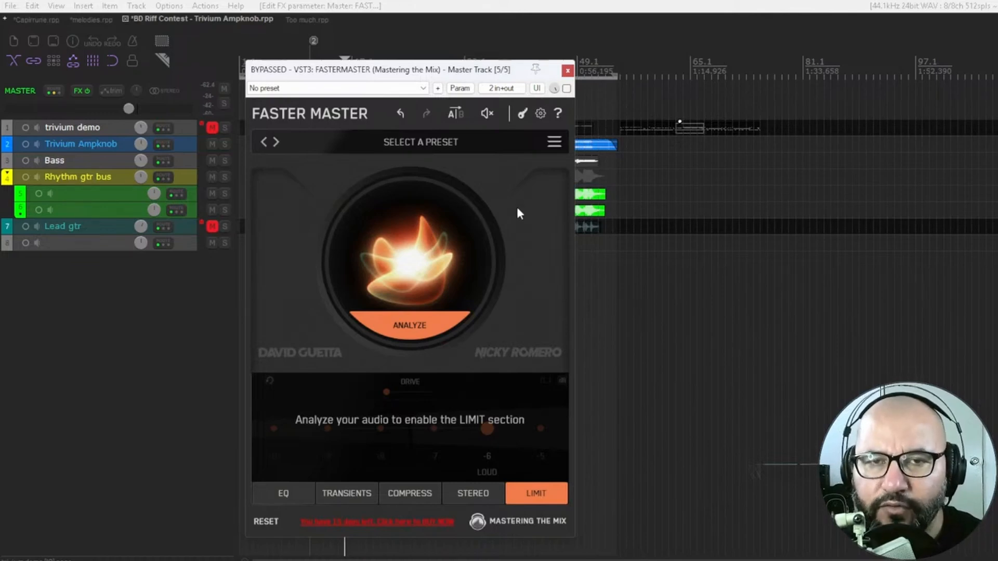
pyautogui.click(473, 493)
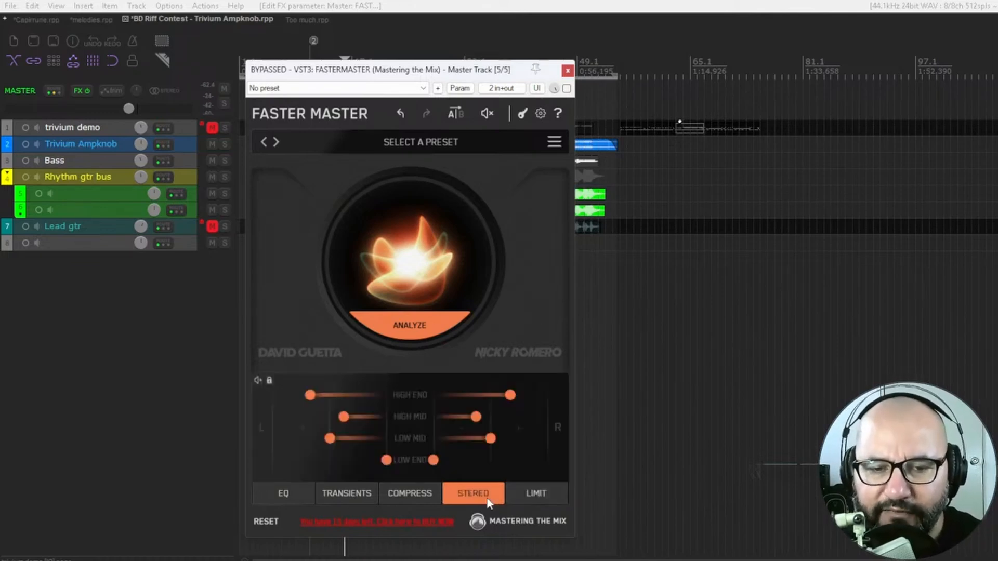
pyautogui.click(418, 495)
pyautogui.click(338, 495)
pyautogui.click(304, 494)
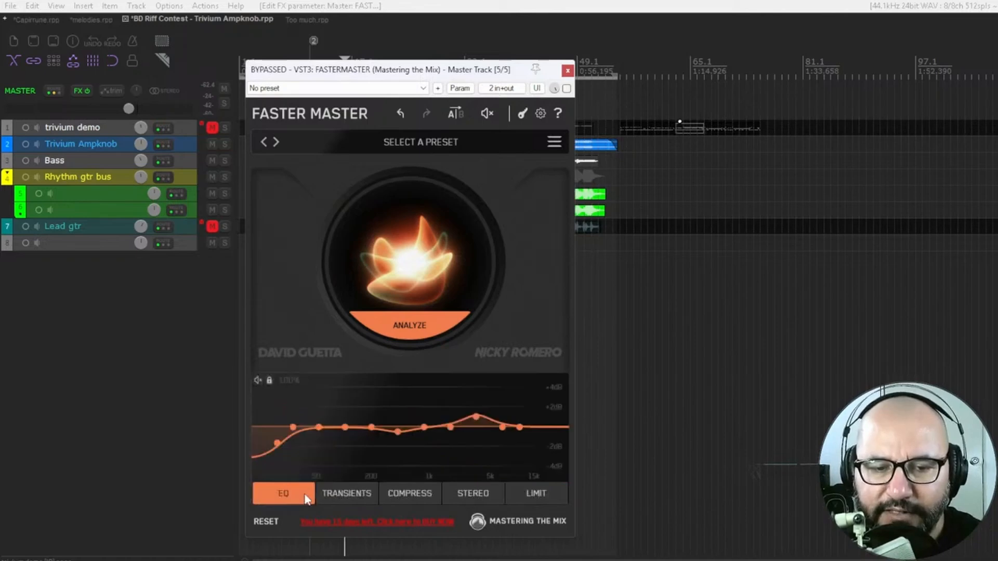
pyautogui.click(356, 492)
pyautogui.click(404, 492)
pyautogui.click(523, 492)
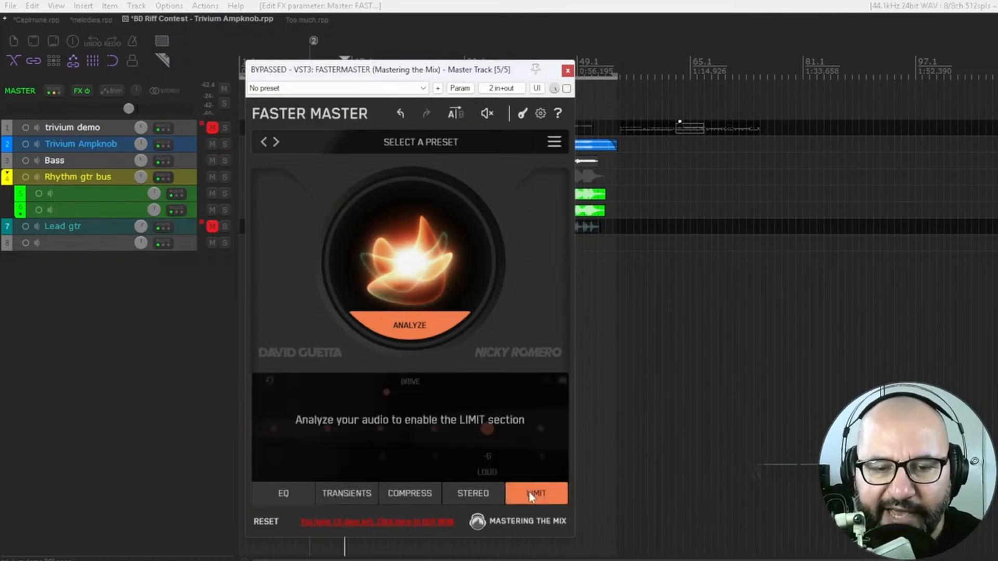
pyautogui.click(470, 493)
pyautogui.click(418, 494)
pyautogui.click(292, 493)
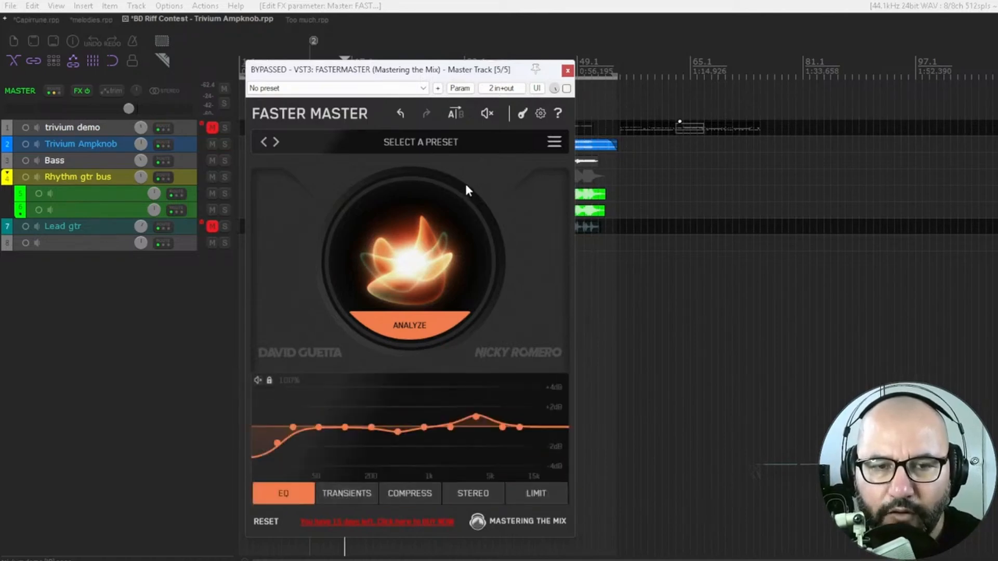
# Step: Browse the preset list and look through the entries in the Smart Presets category
pyautogui.click(425, 143)
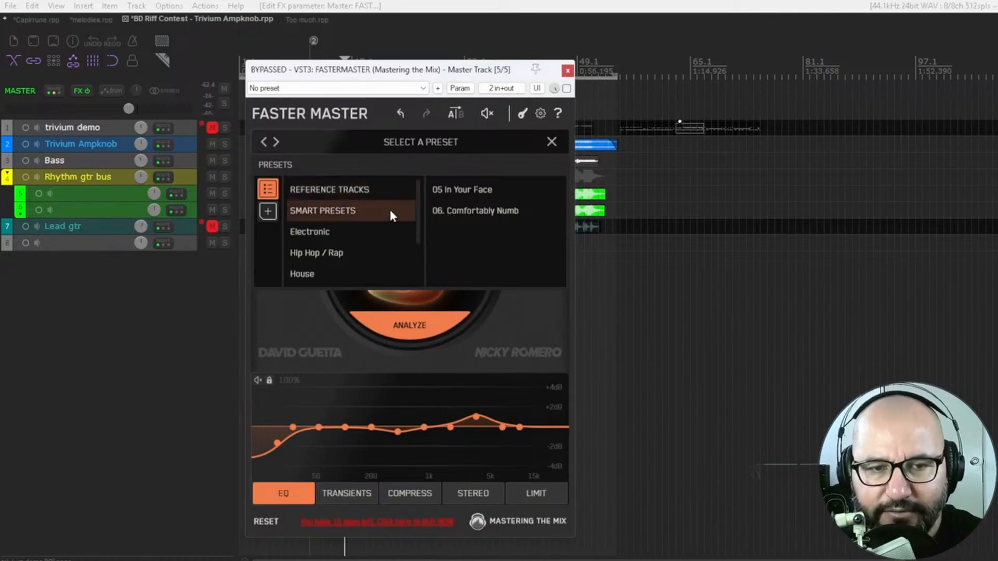
pyautogui.scroll(-1, 391, 213)
pyautogui.scroll(1, 391, 213)
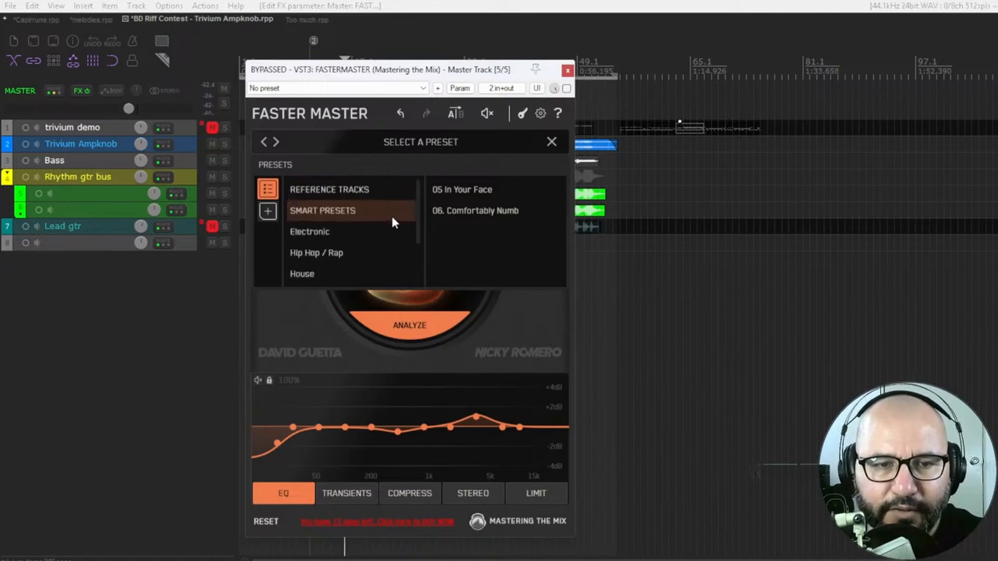
pyautogui.click(371, 215)
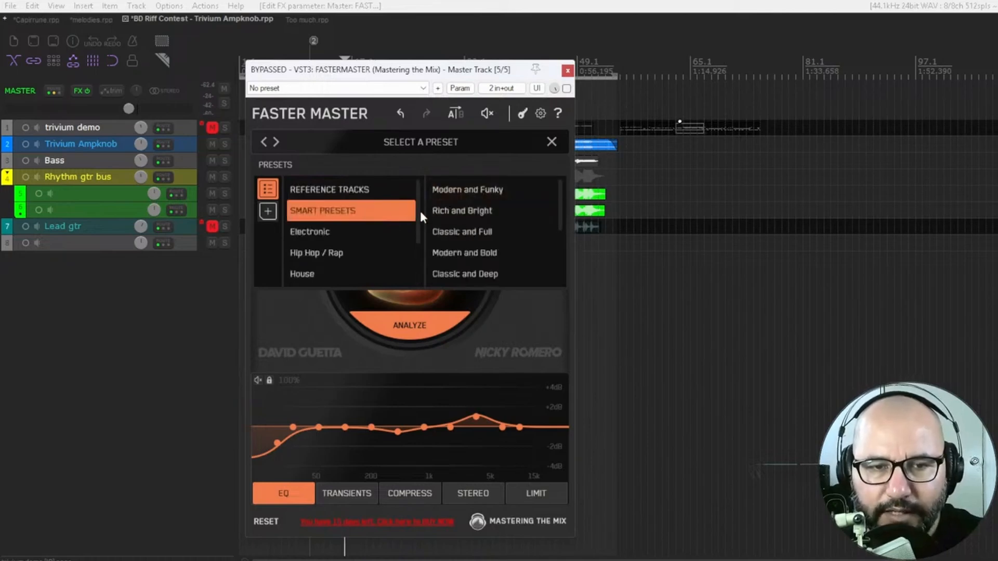
pyautogui.scroll(-1, 483, 196)
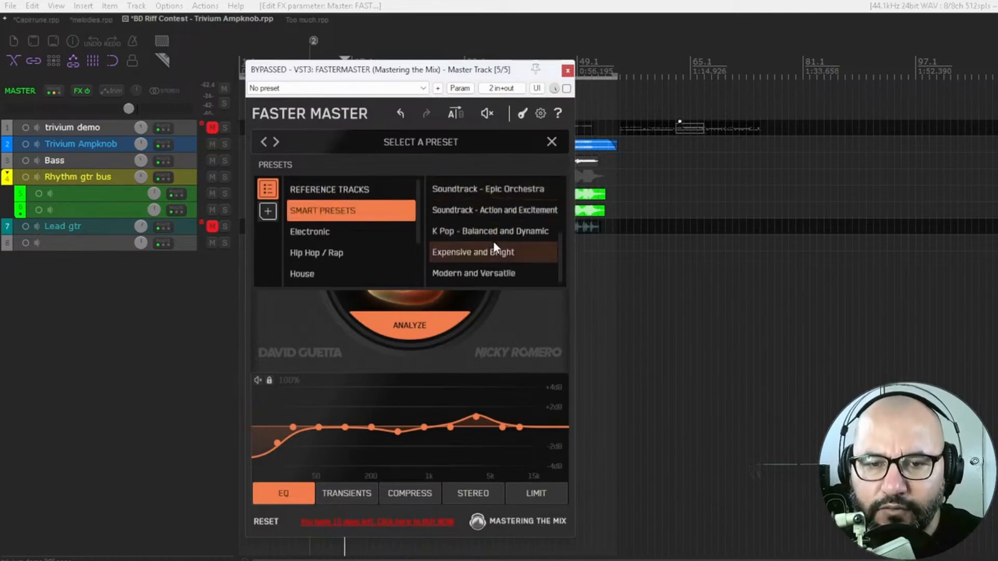
pyautogui.scroll(1, 494, 241)
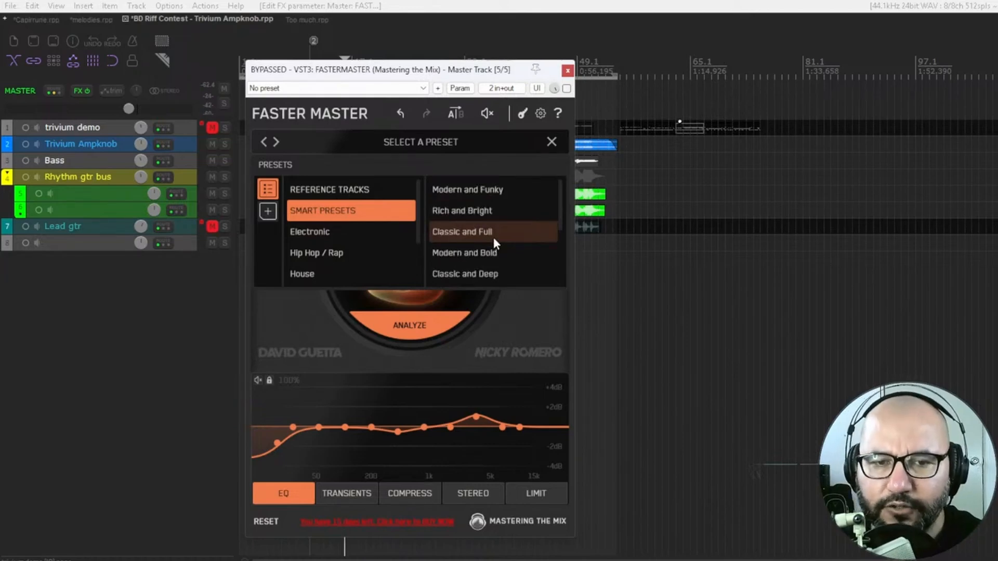
pyautogui.scroll(-1, 494, 237)
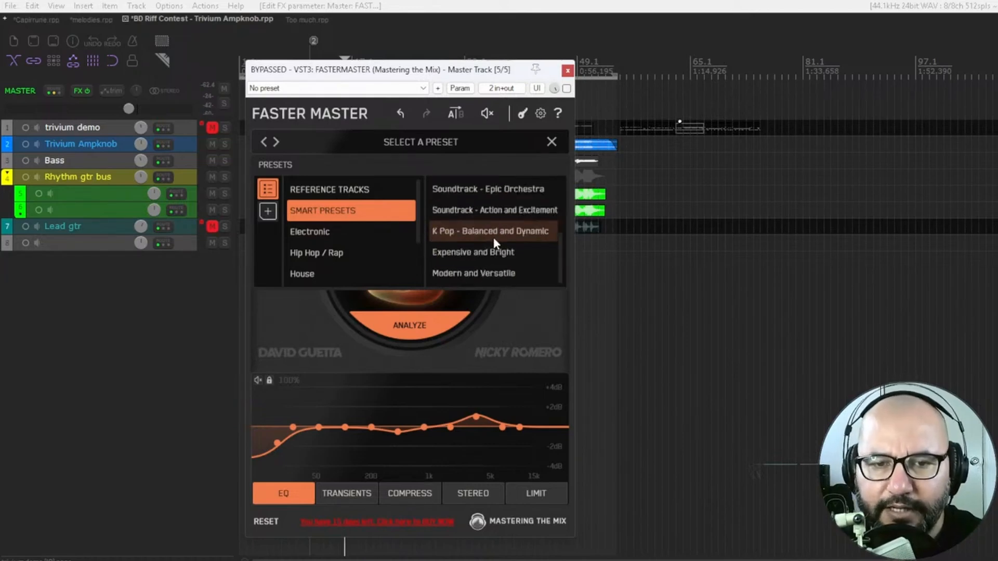
# Step: Look through the Electronic, Hip Hop / Rap, House, Pop, Rock and Other preset categories and close the preset list
pyautogui.click(378, 234)
pyautogui.click(367, 255)
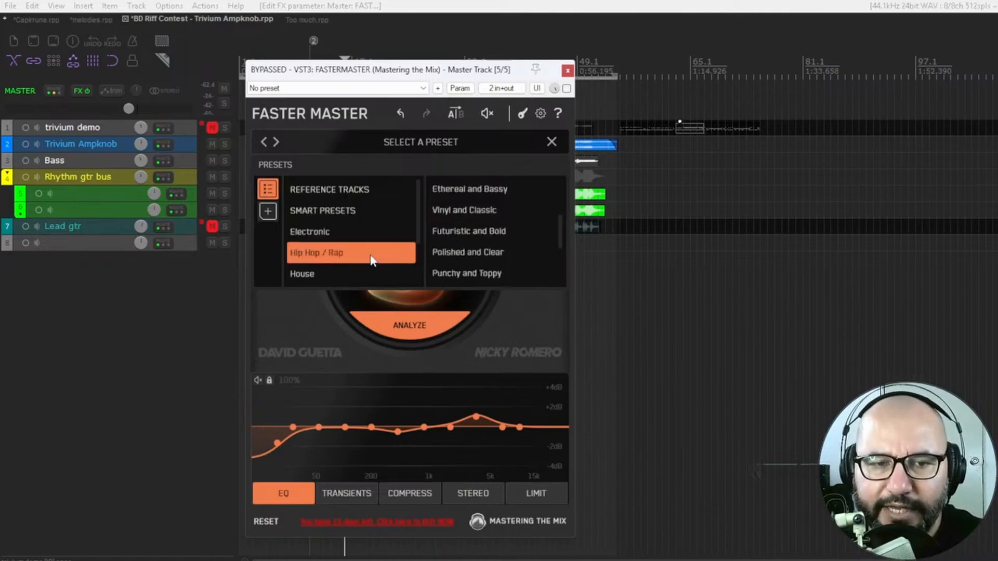
pyautogui.scroll(-1, 383, 251)
pyautogui.click(362, 218)
pyautogui.click(364, 231)
pyautogui.click(367, 249)
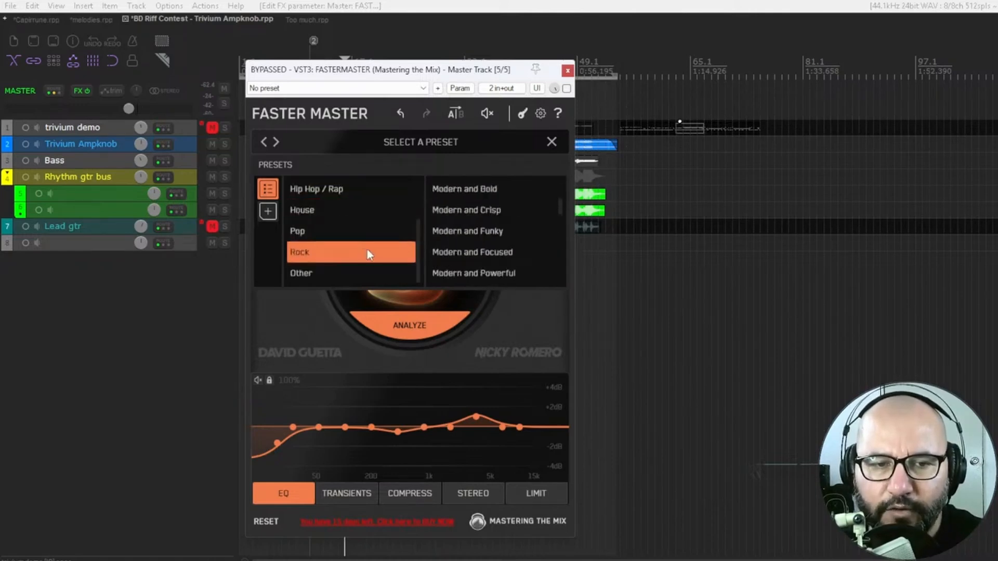
pyautogui.click(369, 271)
pyautogui.scroll(-20, 526, 238)
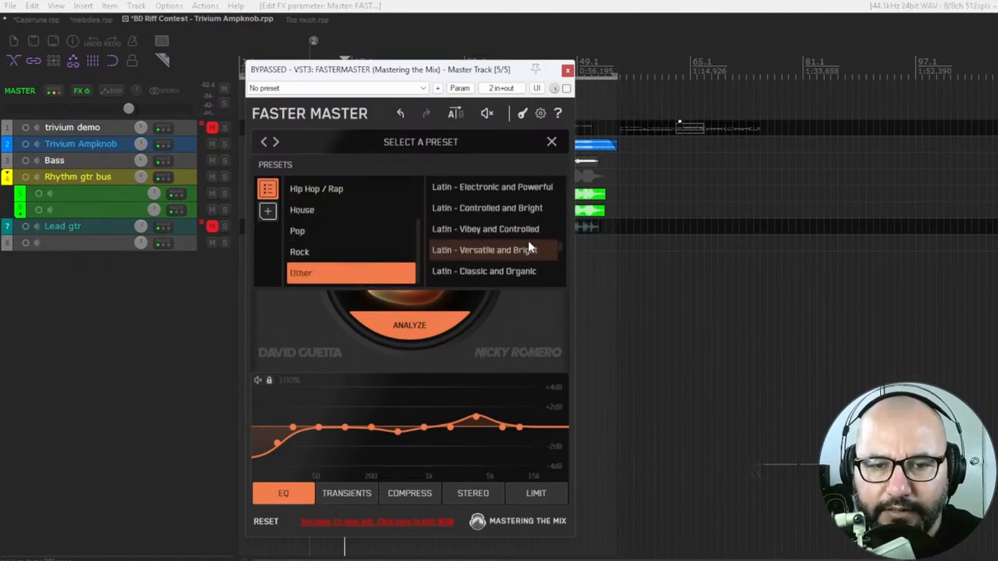
pyautogui.scroll(4, 528, 242)
pyautogui.scroll(15, 528, 241)
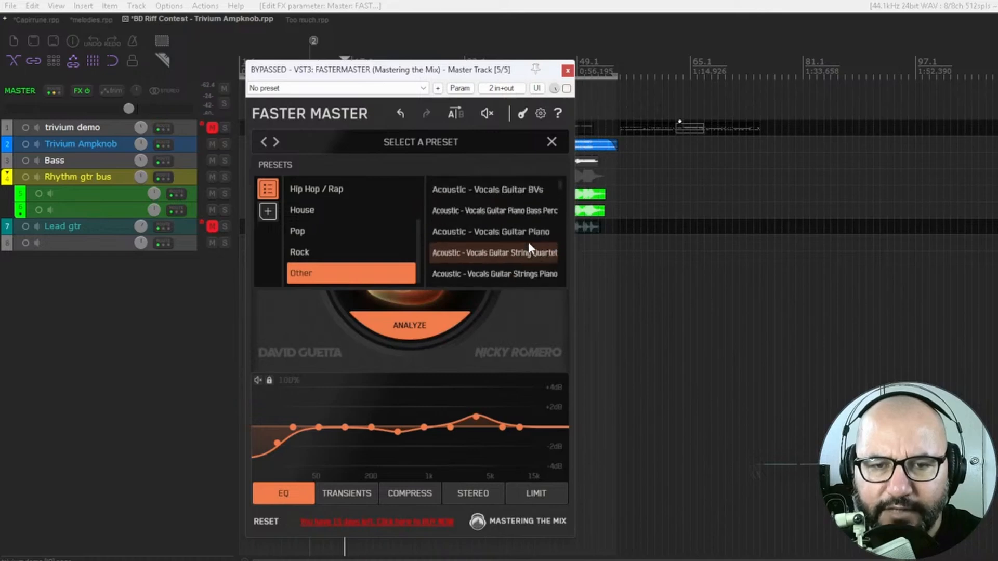
pyautogui.click(551, 143)
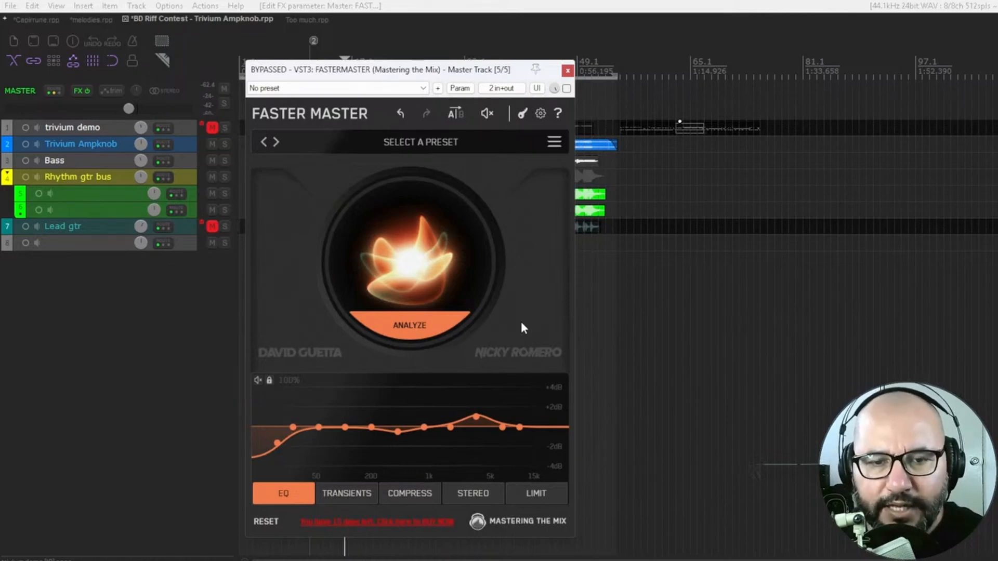
# Step: Flatten the EQ boost just below 5k to 0 dB, then reset all the plugin's settings
pyautogui.moveTo(476, 416); pyautogui.dragTo(477, 426)
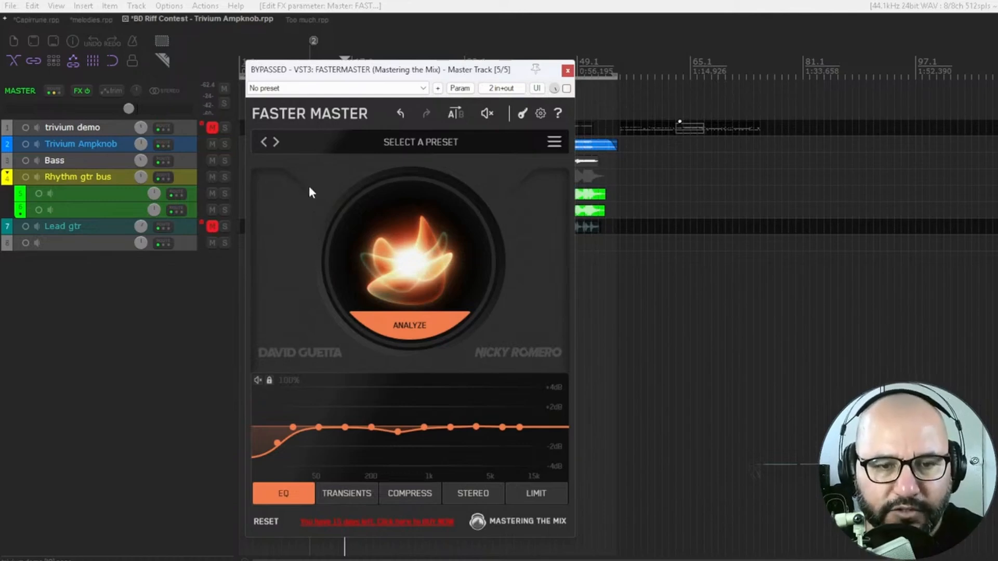
pyautogui.click(266, 522)
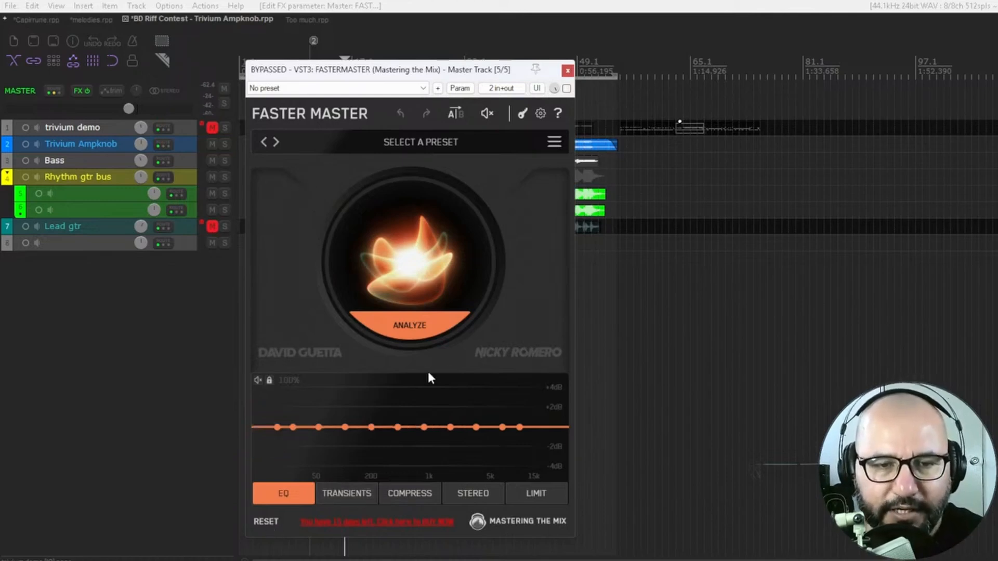
pyautogui.moveTo(395, 76)
pyautogui.mouseDown()
pyautogui.moveTo(441, 96)
pyautogui.moveTo(399, 91)
pyautogui.mouseUp()
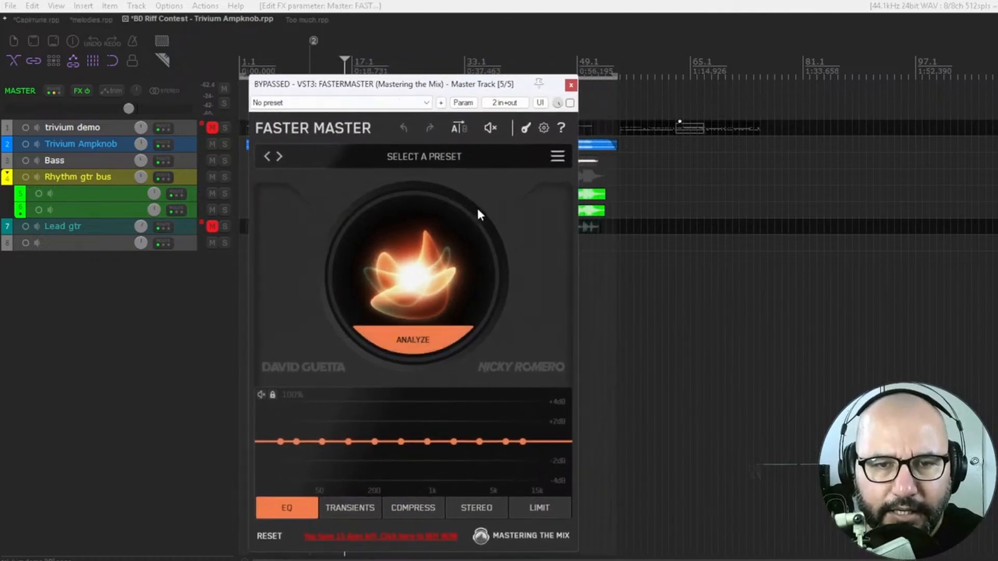
# Step: Enable the plugin during playback, analyze the mix and apply the 05 In Your Face master from Smart Presets
pyautogui.press('space')
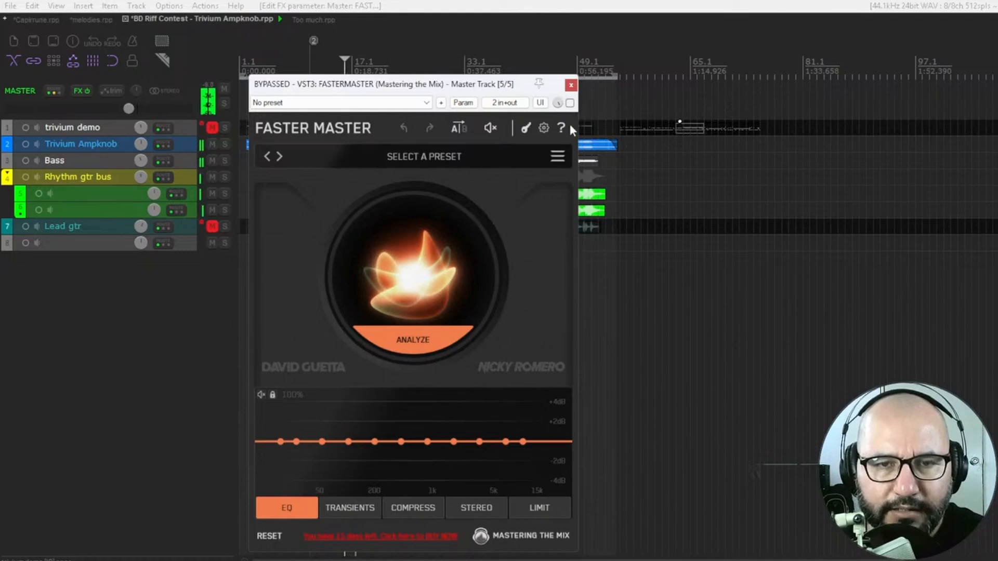
pyautogui.click(570, 102)
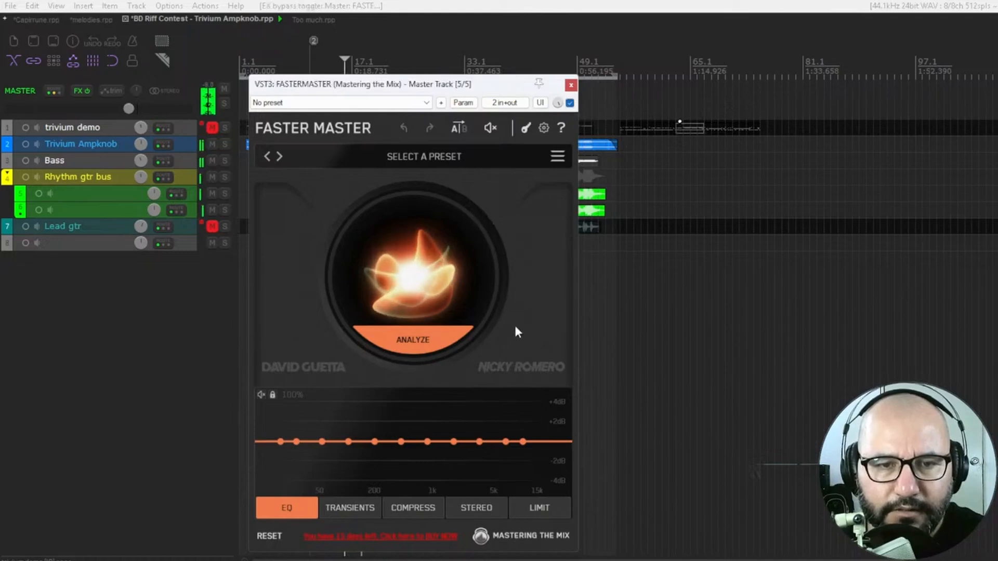
pyautogui.click(418, 339)
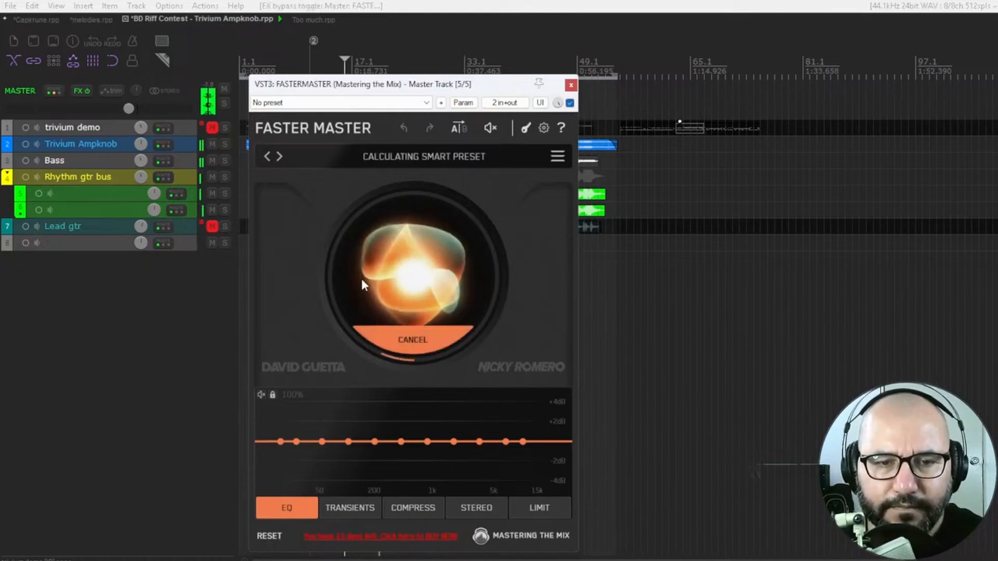
pyautogui.press('space')
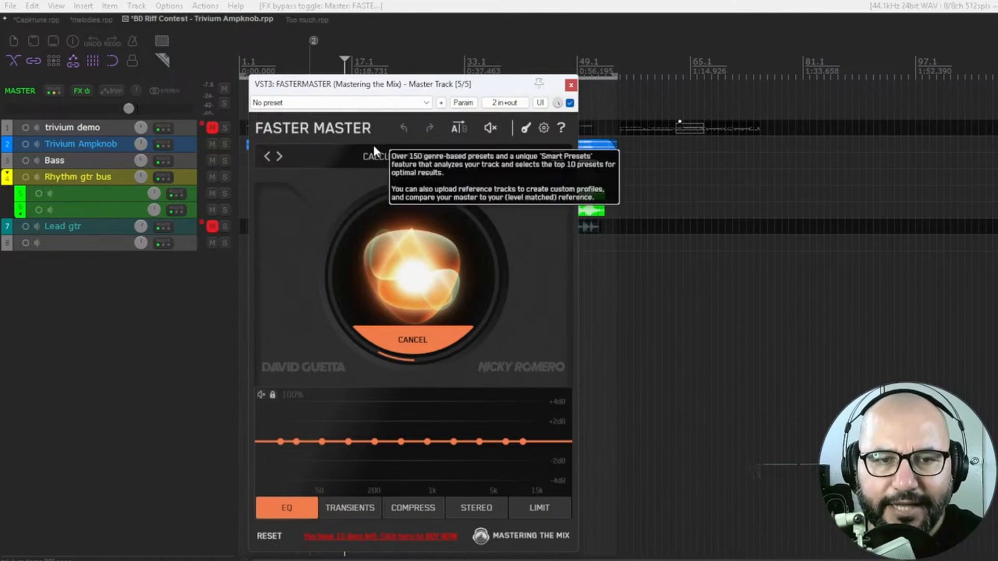
pyautogui.press('space')
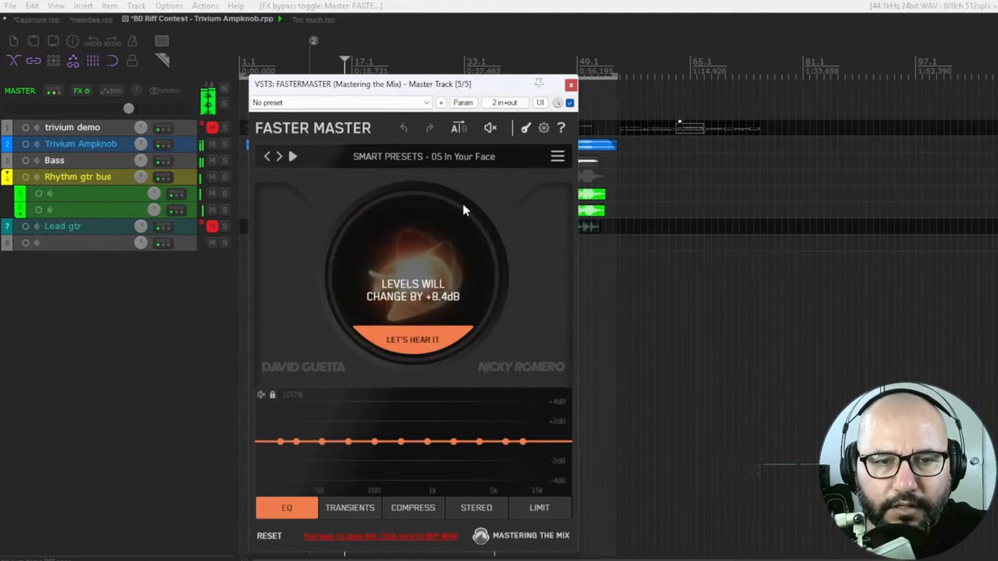
pyautogui.click(416, 341)
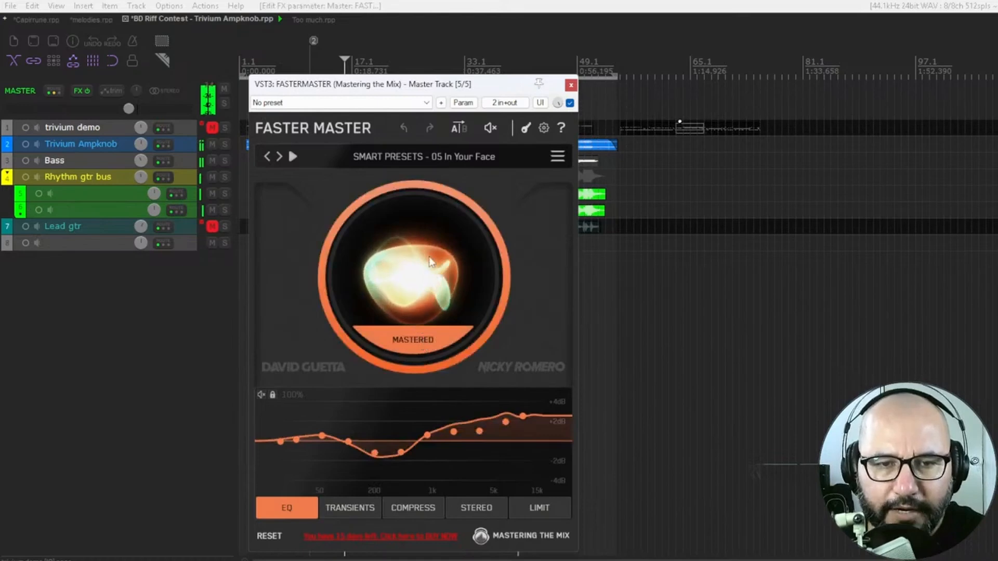
# Step: Load the 05 In Your Face preset from the Reference Tracks category
pyautogui.click(460, 157)
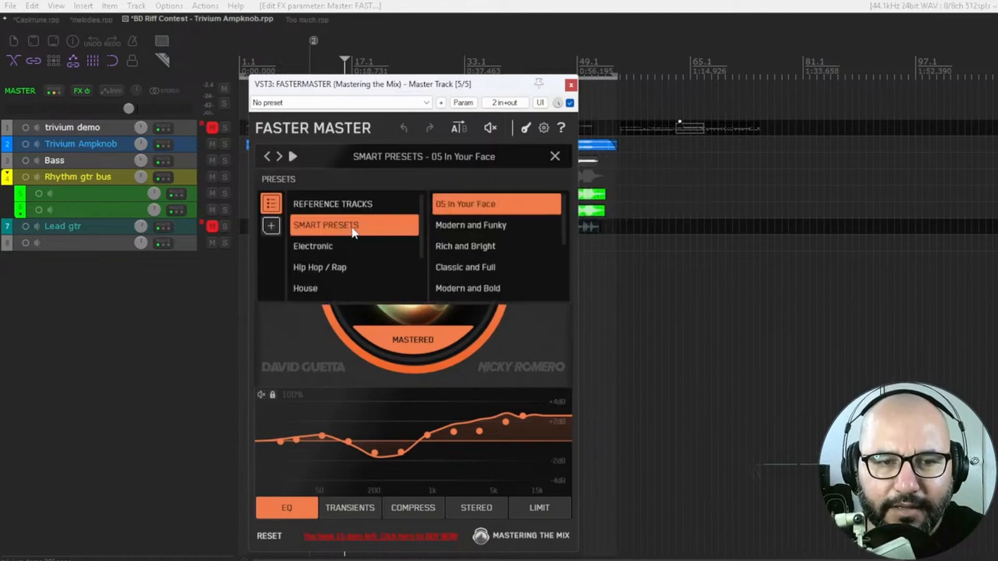
pyautogui.click(371, 207)
pyautogui.click(472, 203)
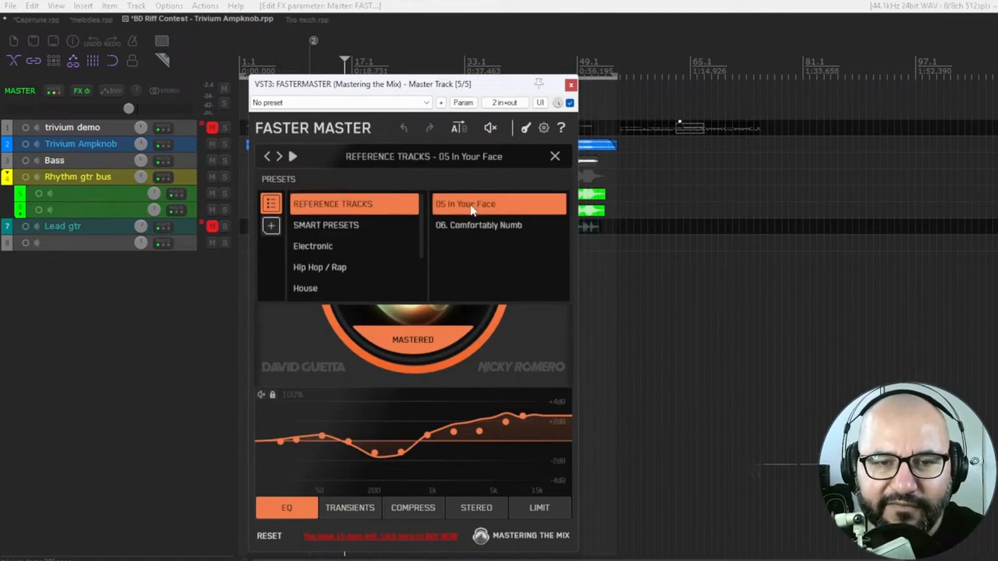
# Step: Try to choose 05 In Your Face from the Smart Presets category and close the preset list
pyautogui.click(372, 226)
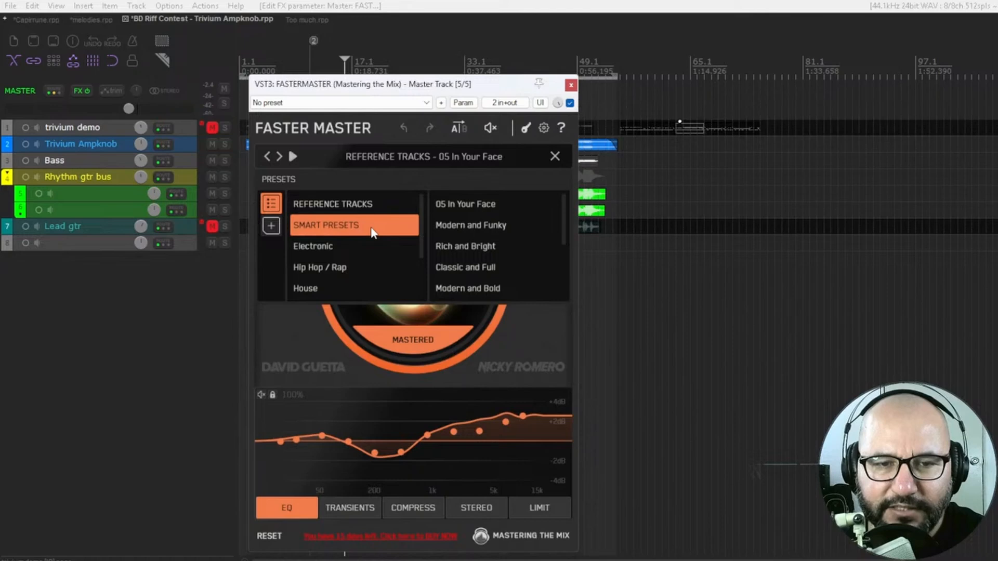
pyautogui.click(456, 204)
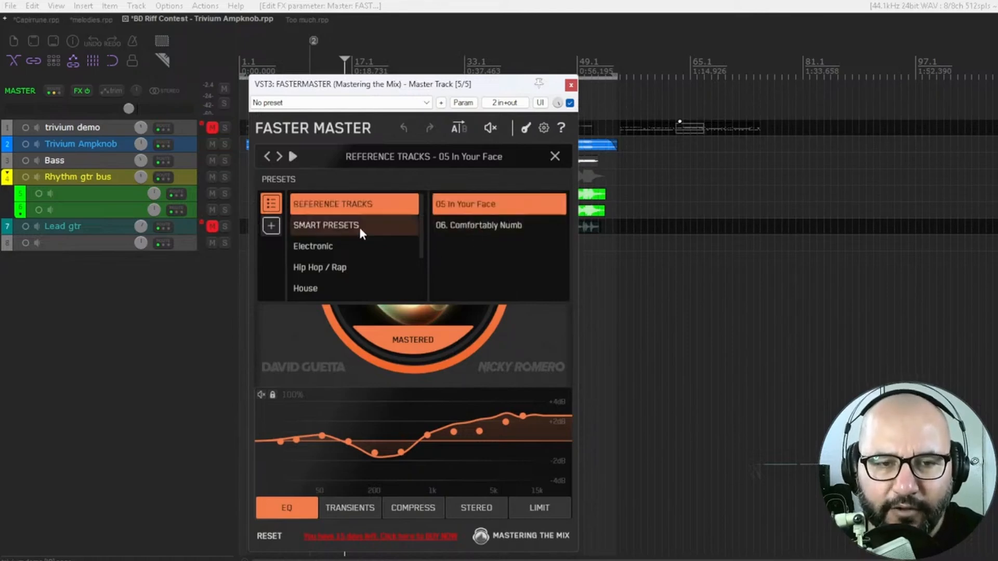
pyautogui.click(380, 224)
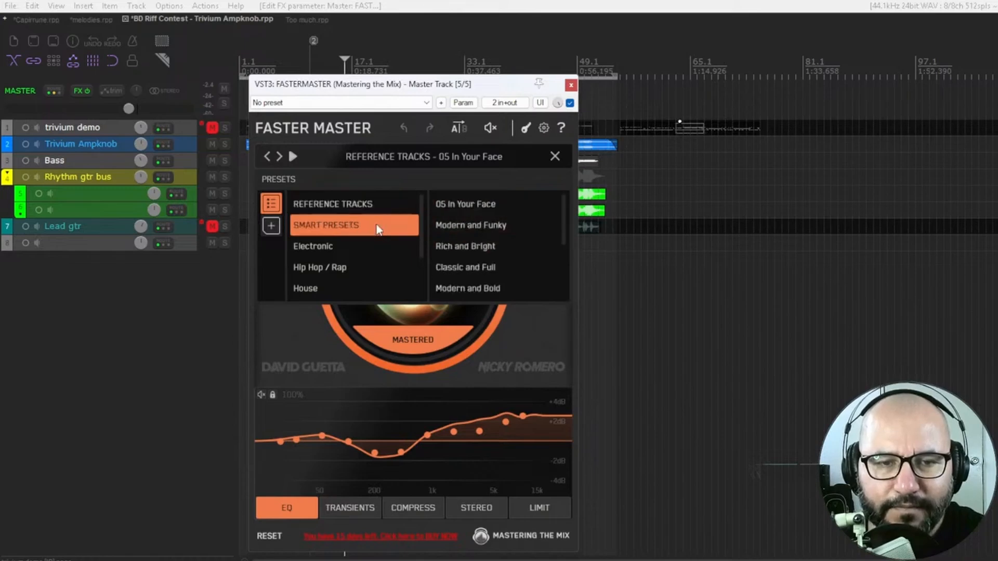
pyautogui.click(485, 208)
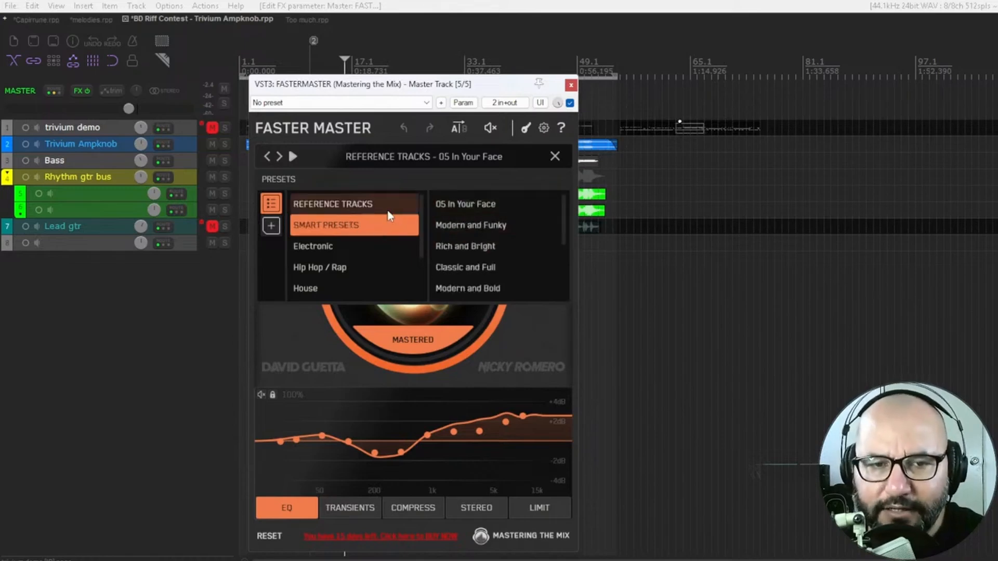
pyautogui.click(376, 223)
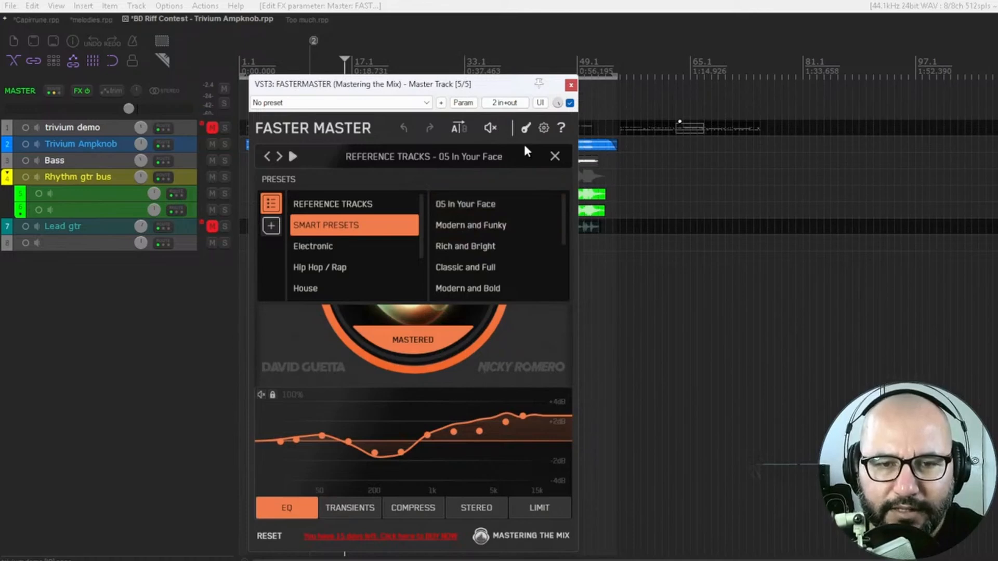
pyautogui.click(555, 156)
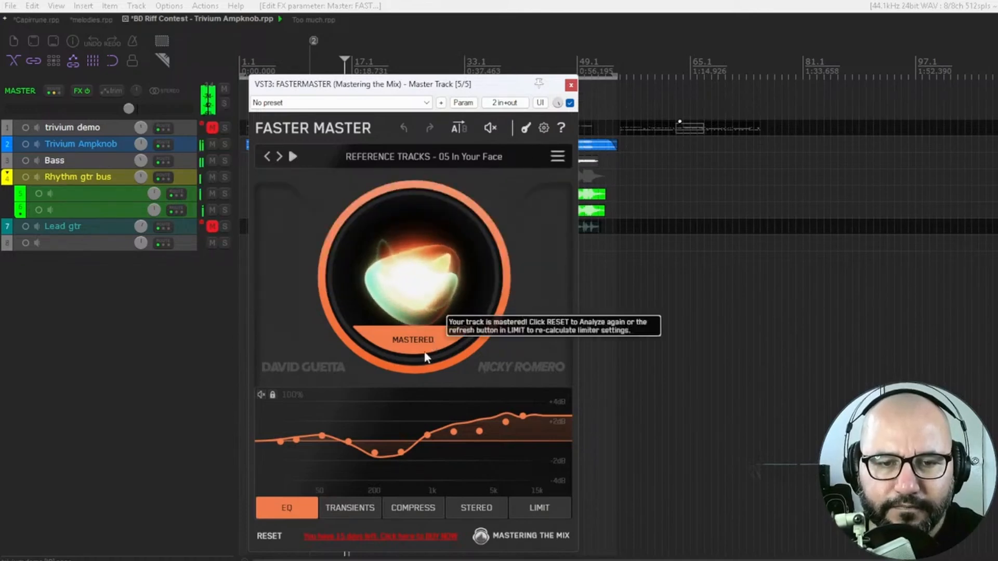
# Step: Compare the unmastered and mastered sound by bypassing and re-enabling the plugin during playback, then stop playback
pyautogui.click(571, 103)
pyautogui.click(570, 103)
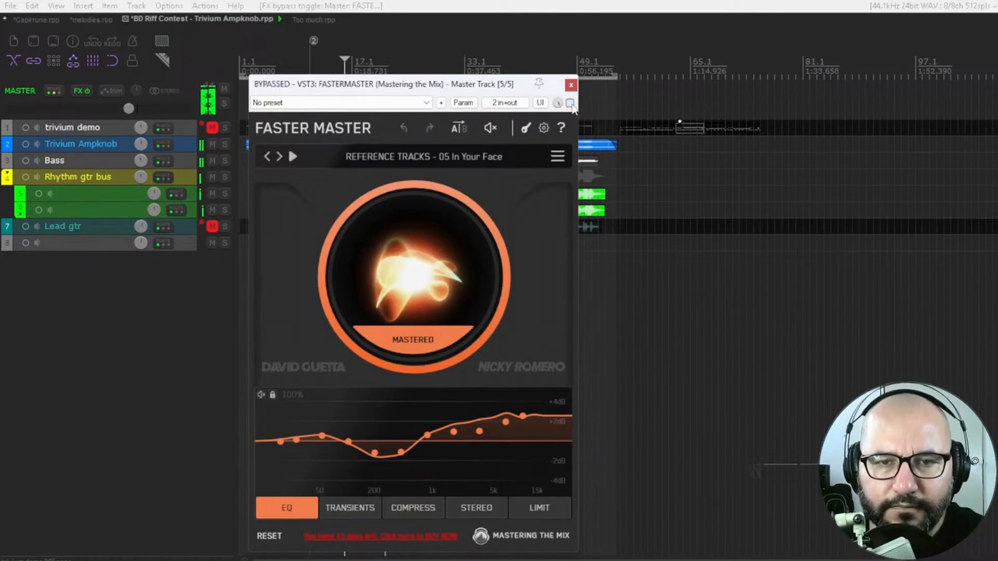
pyautogui.click(570, 103)
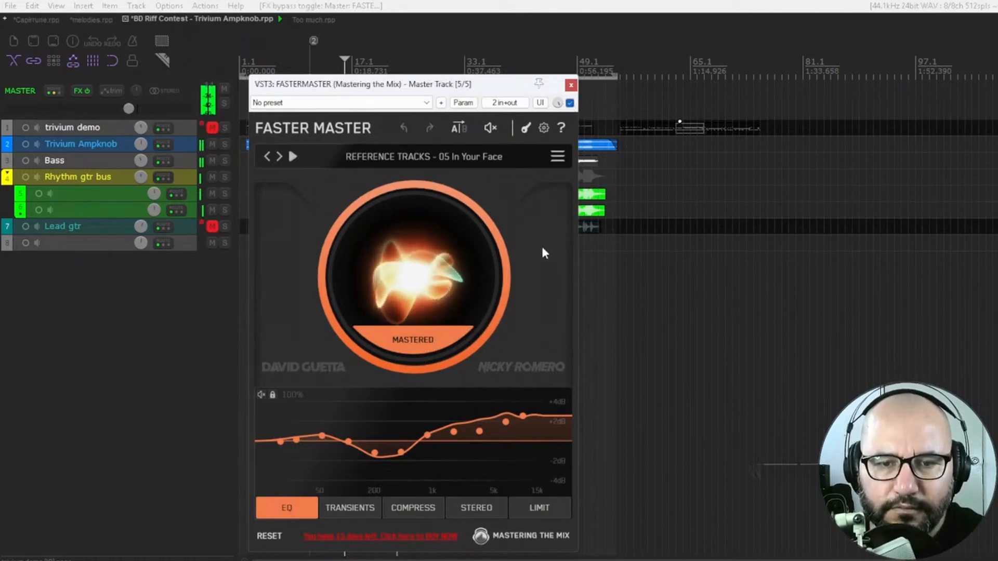
pyautogui.press('space')
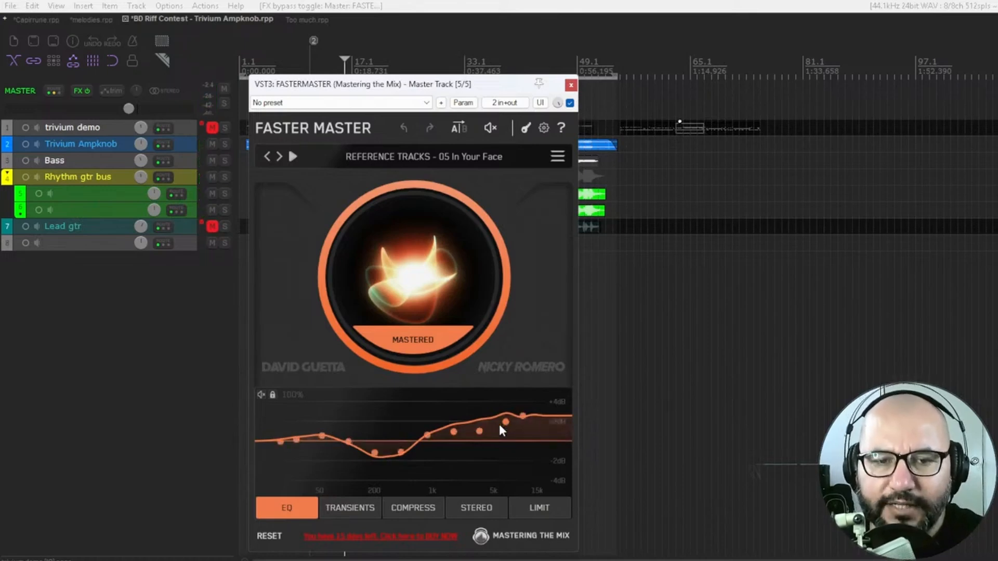
# Step: Play the mastered track briefly and examine the generated Transients, Compress and Stereo settings
pyautogui.press('space')
pyautogui.click(349, 510)
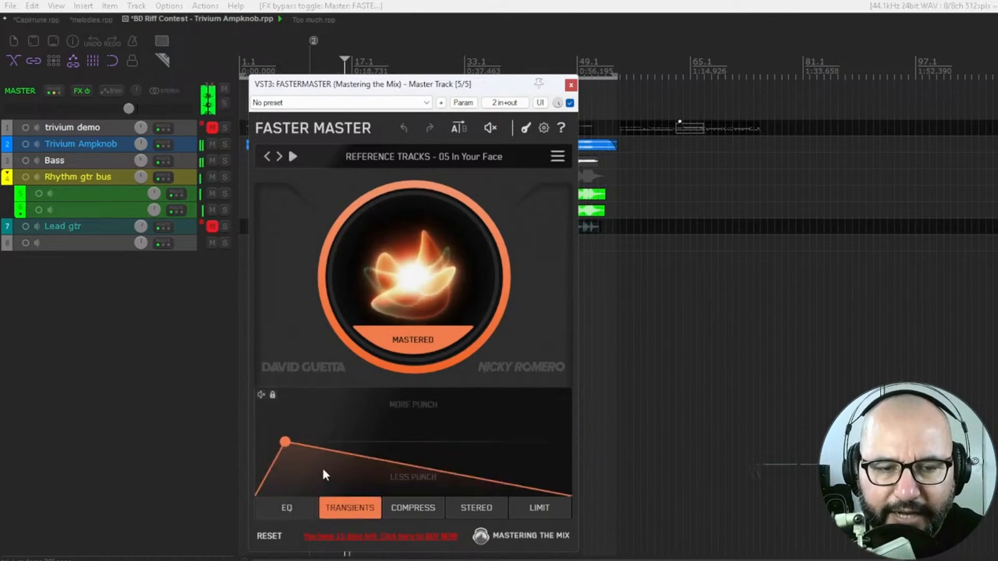
pyautogui.press('space')
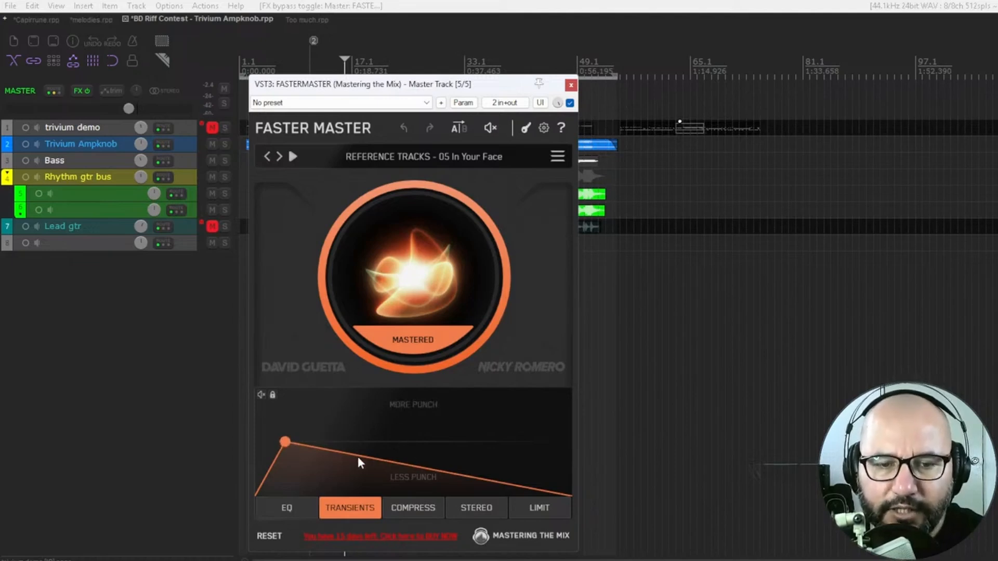
pyautogui.click(407, 505)
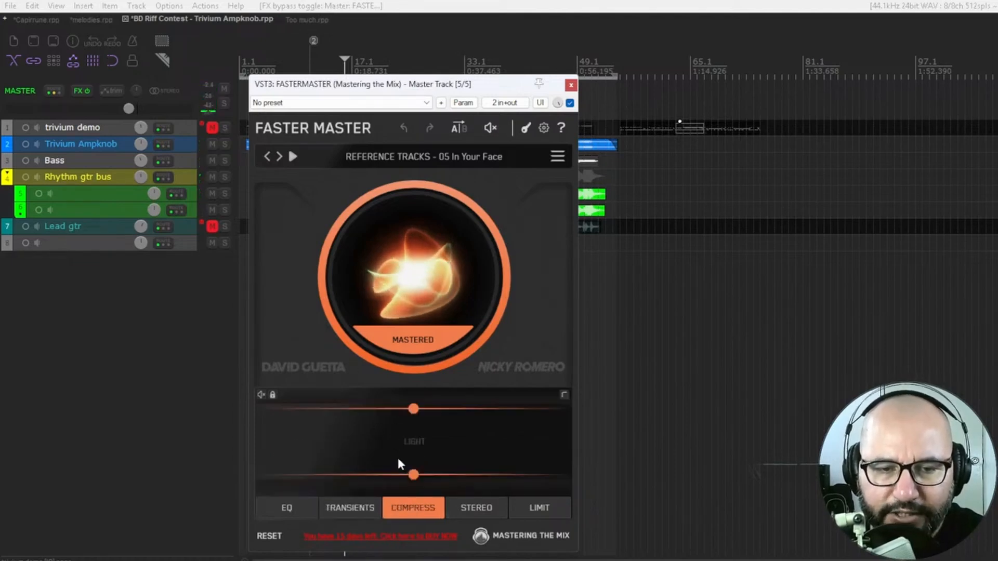
pyautogui.click(465, 504)
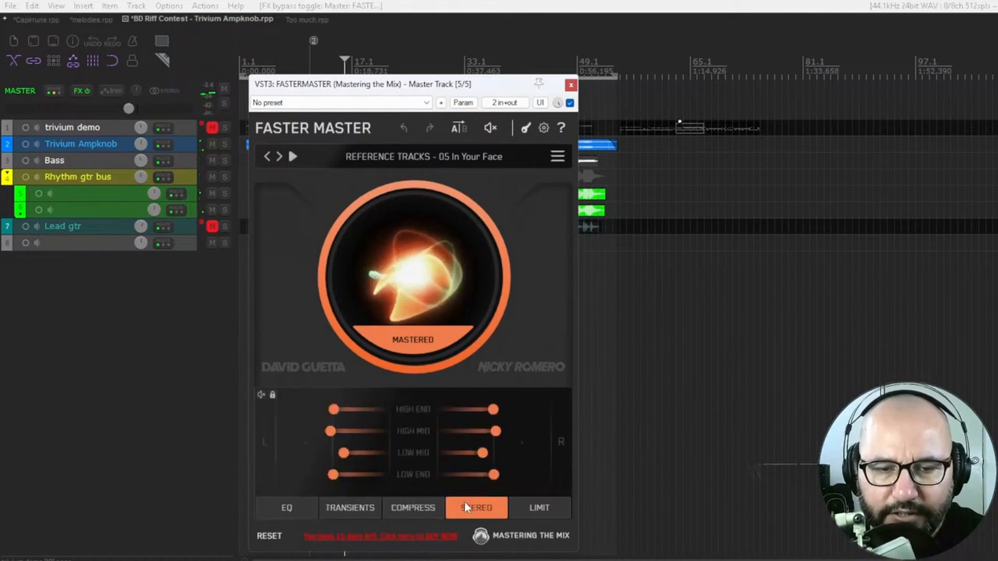
# Step: Narrow the stereo width of the Low End band (20Hz - 150Hz) while the track plays
pyautogui.moveTo(496, 476)
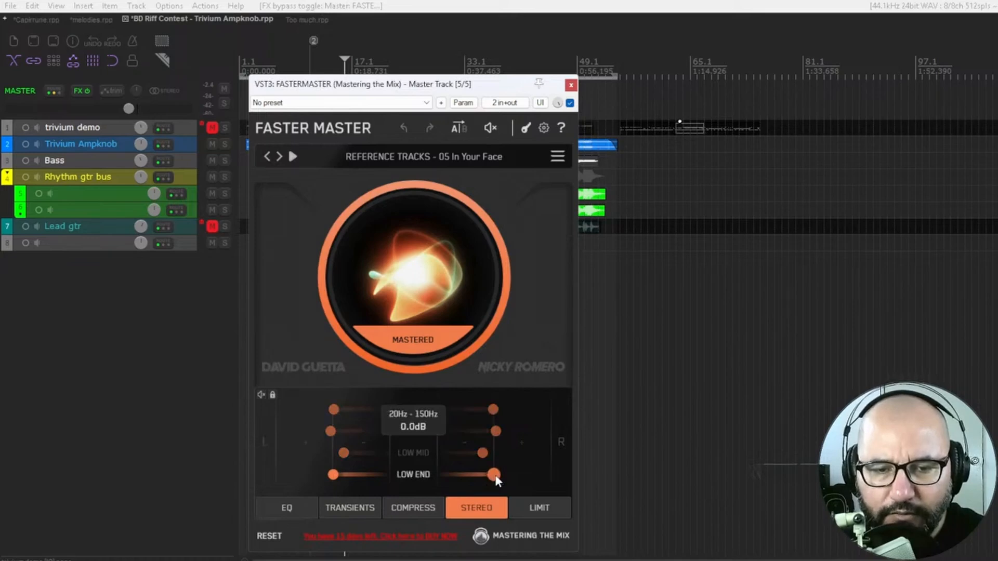
pyautogui.moveTo(485, 452)
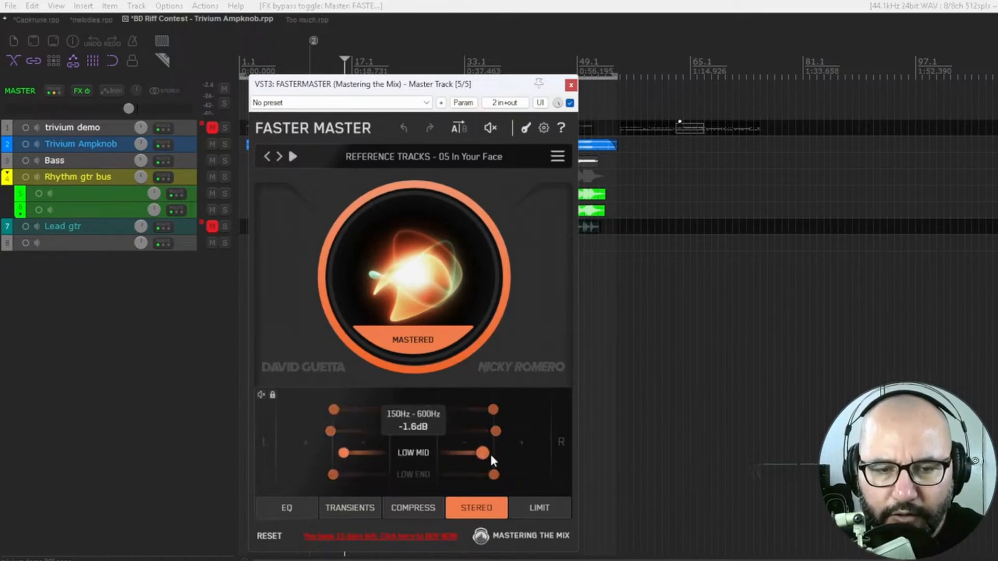
pyautogui.press('space')
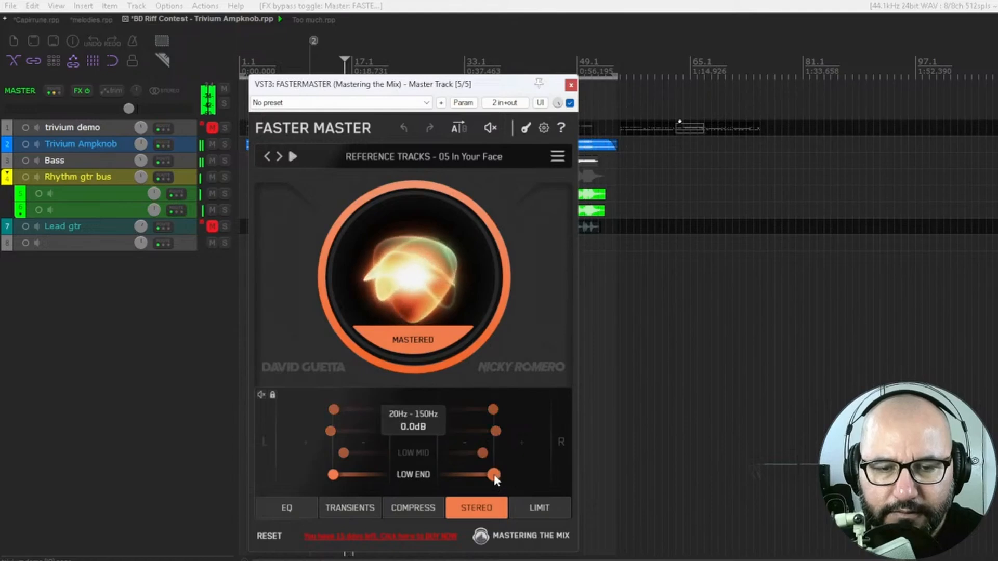
pyautogui.moveTo(497, 479); pyautogui.dragTo(460, 467)
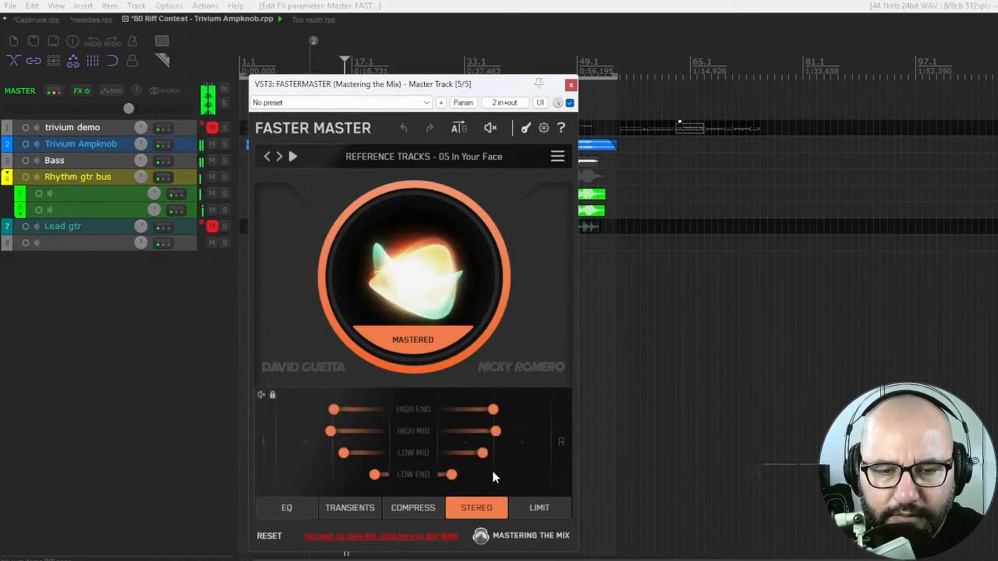
# Step: Stop playback and set the Limit module's output ceiling to -1.0 in TP mode
pyautogui.click(528, 507)
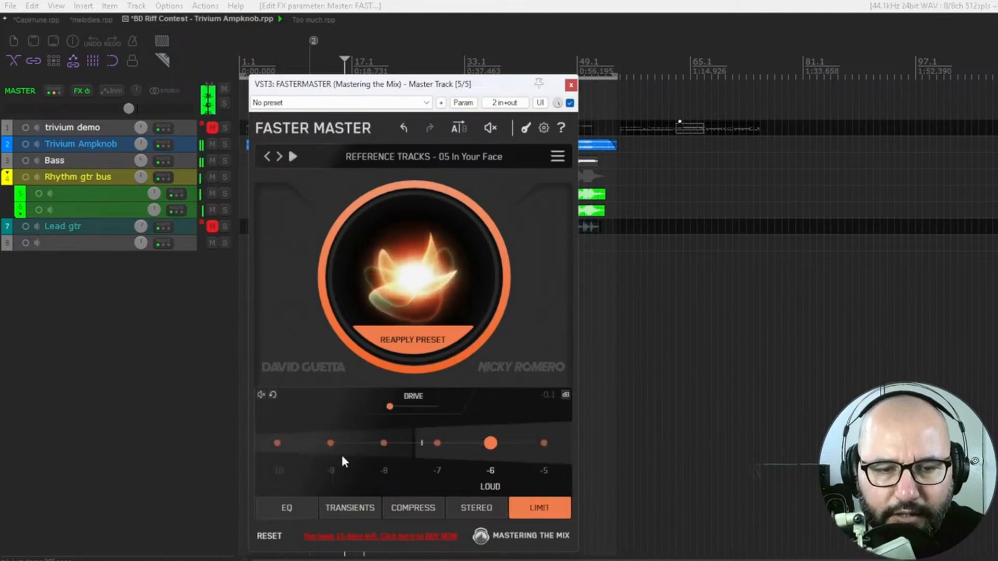
pyautogui.press('space')
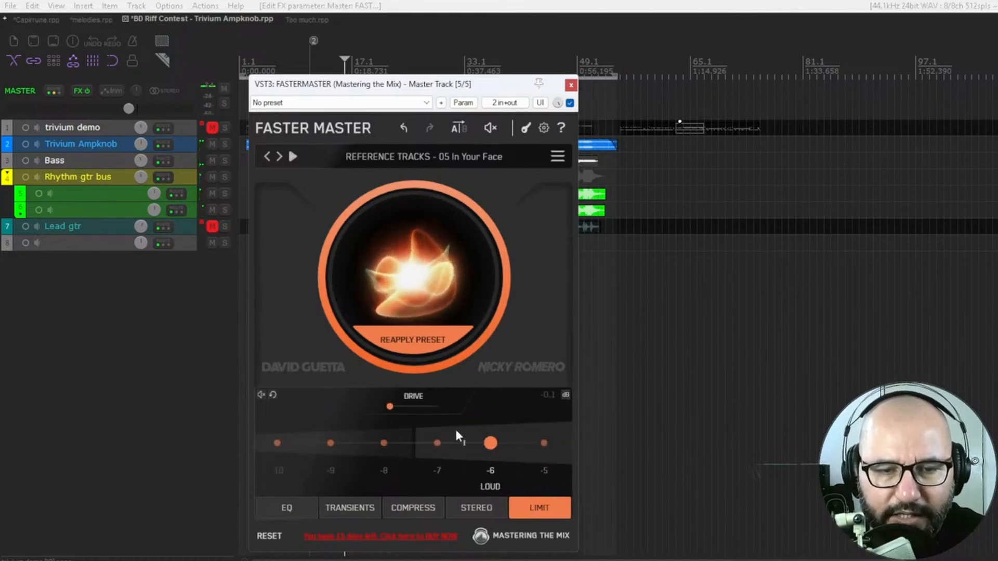
pyautogui.click(550, 395)
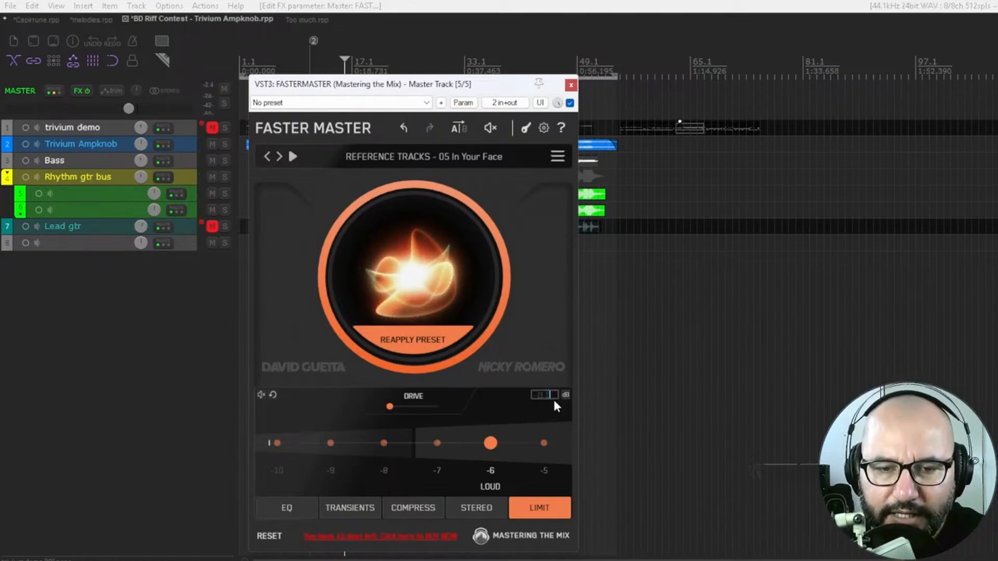
pyautogui.click(549, 397)
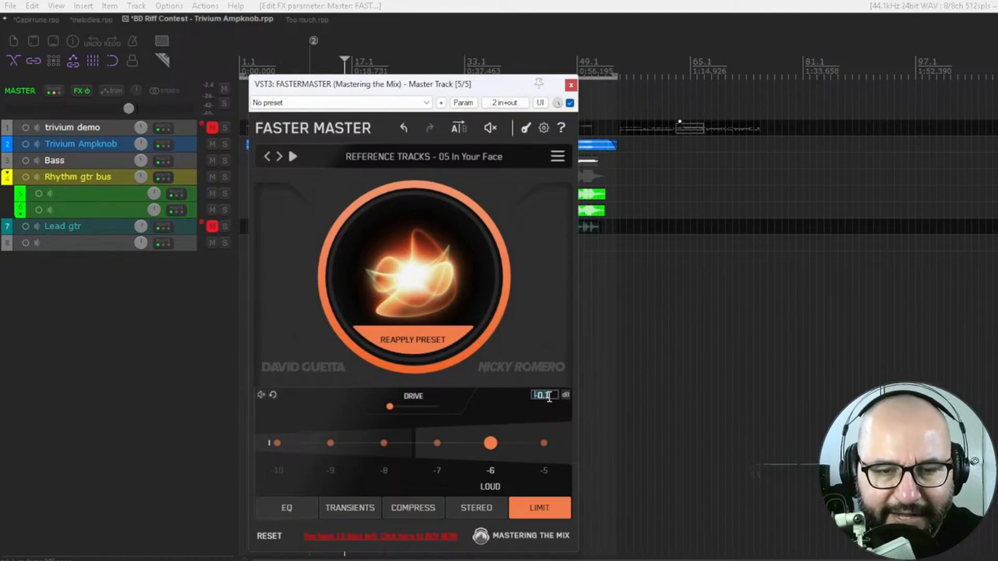
pyautogui.press('BackSpace')
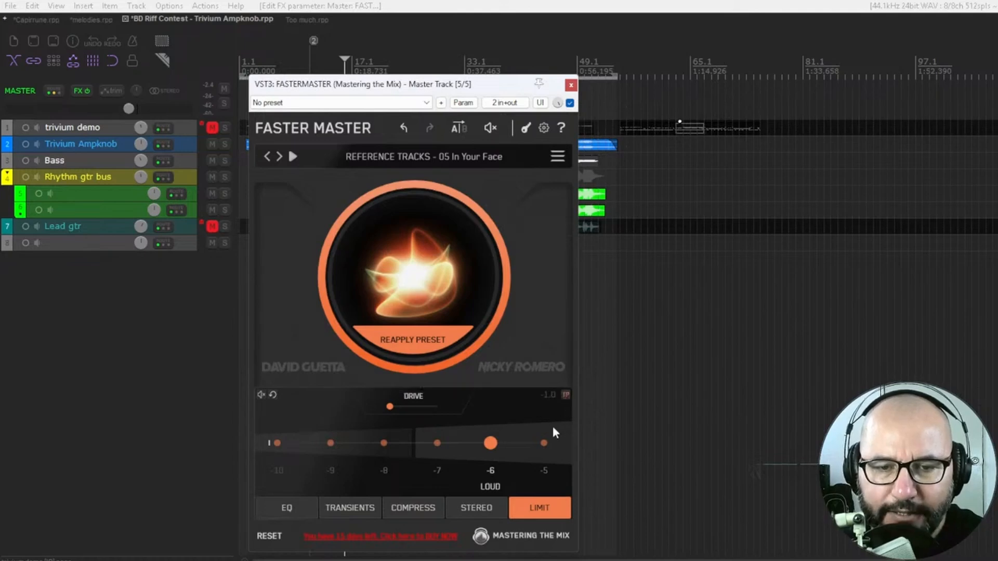
pyautogui.click(565, 395)
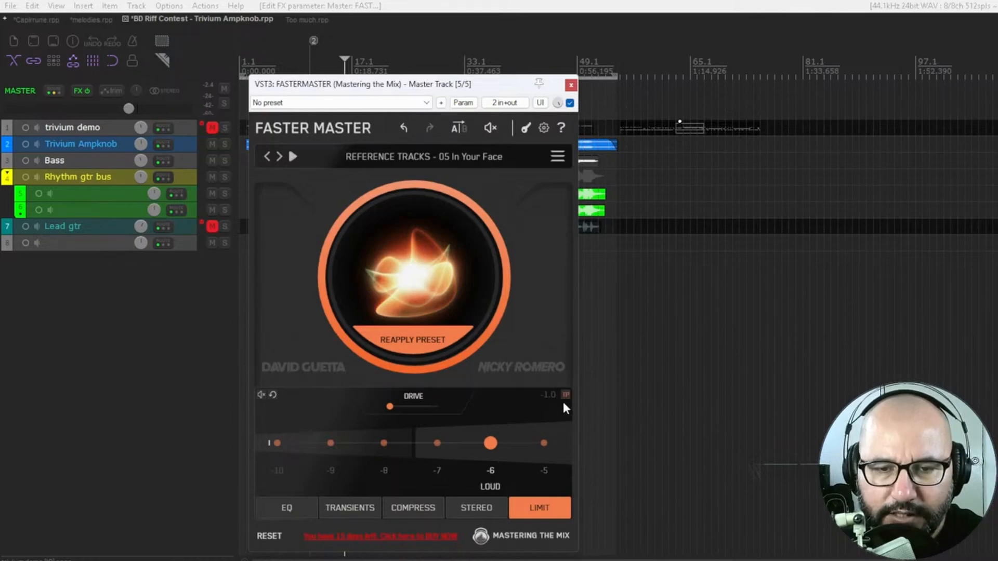
# Step: Play the track in short passes to check the Limit module's loudness meter, and compare the sound with the plugin bypassed and re-enabled
pyautogui.press('space')
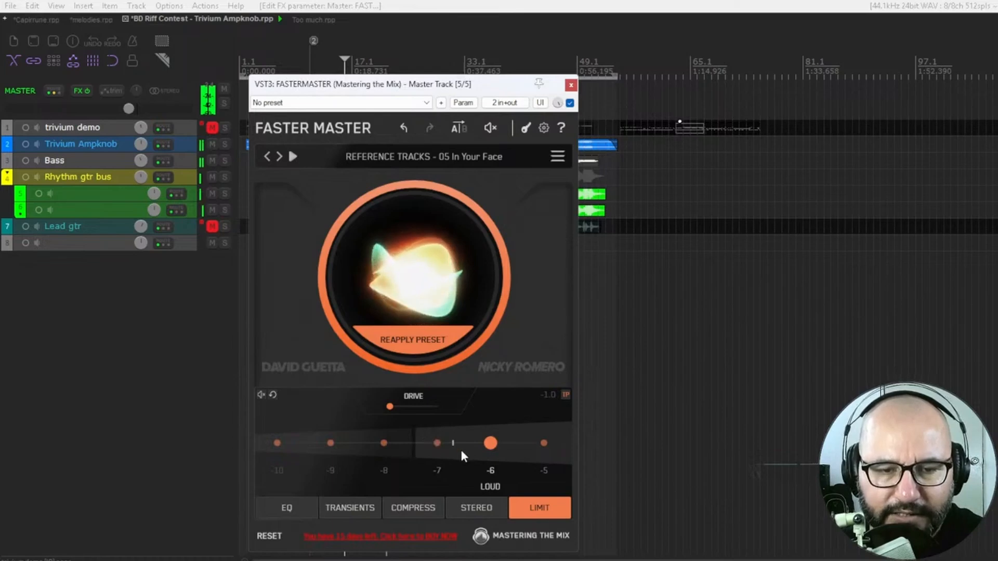
pyautogui.press('space')
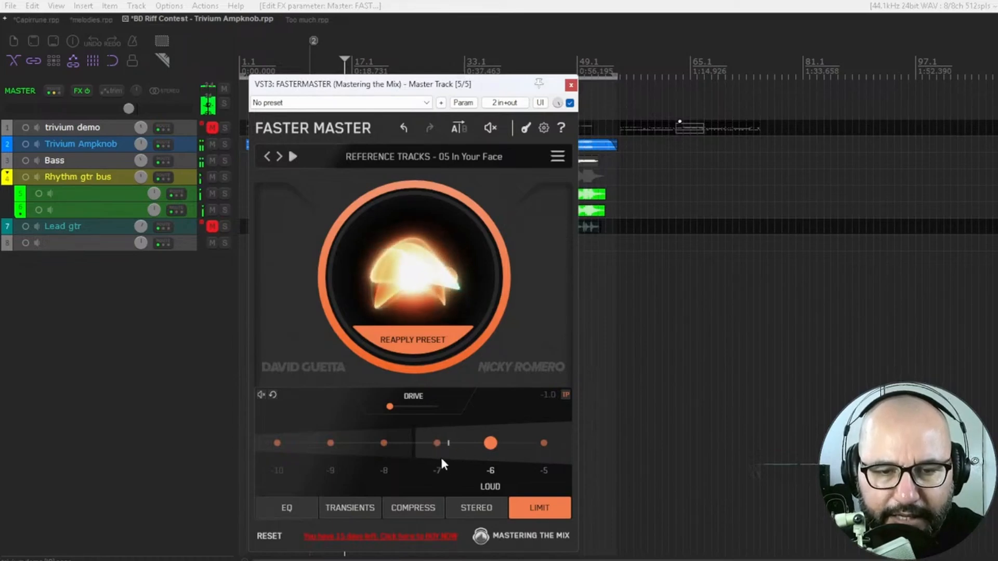
pyautogui.press('space')
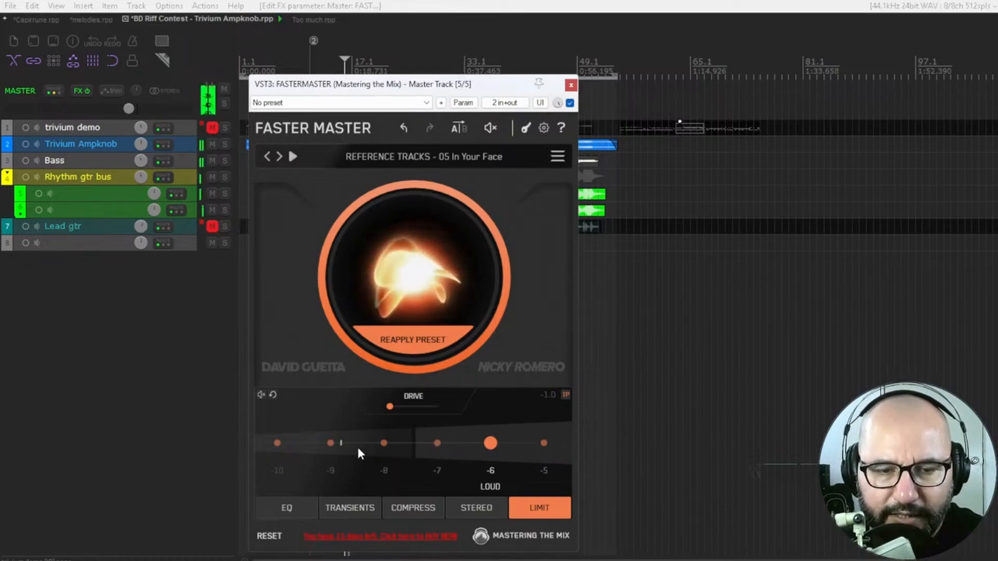
pyautogui.press('space')
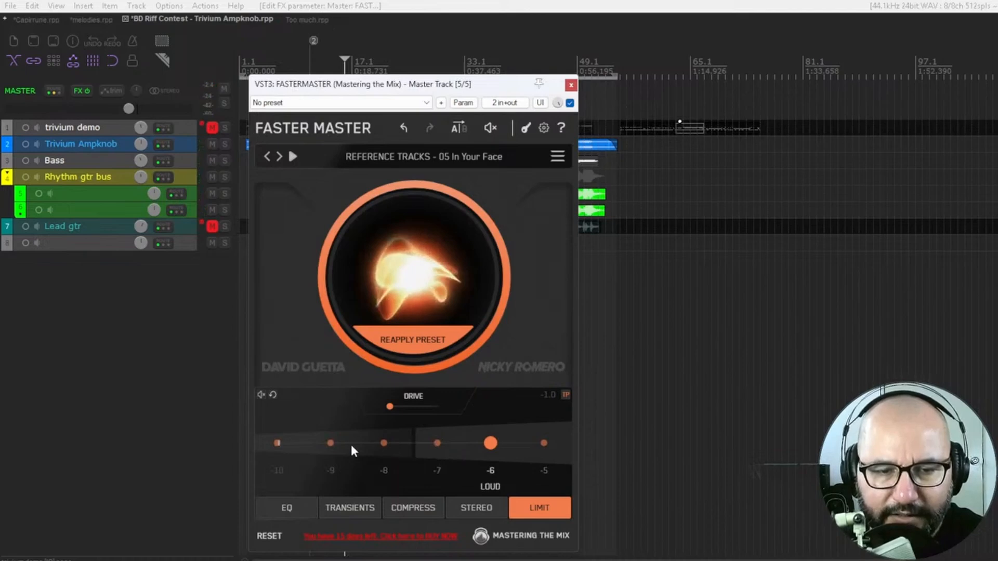
pyautogui.press('space')
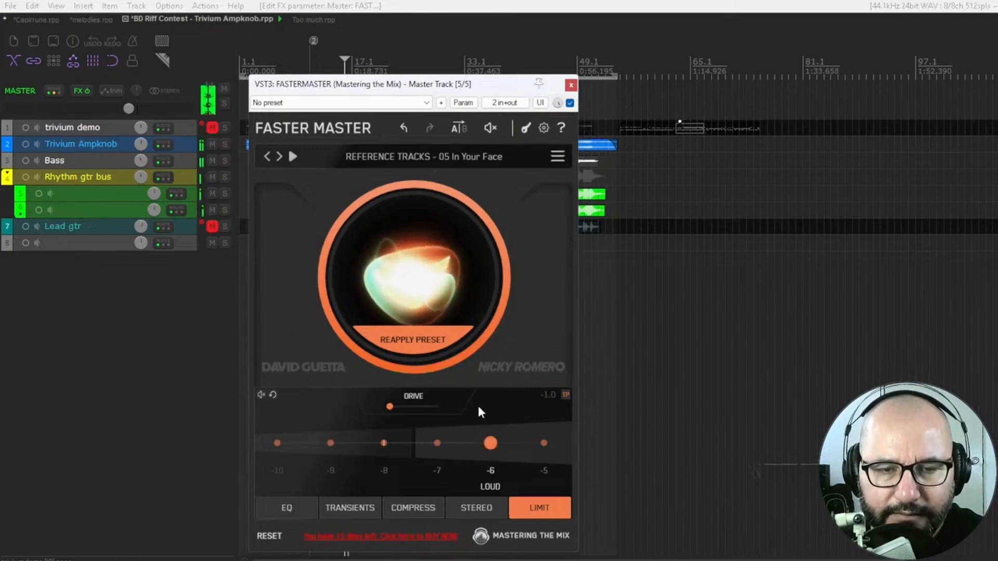
pyautogui.click(570, 103)
pyautogui.click(570, 103)
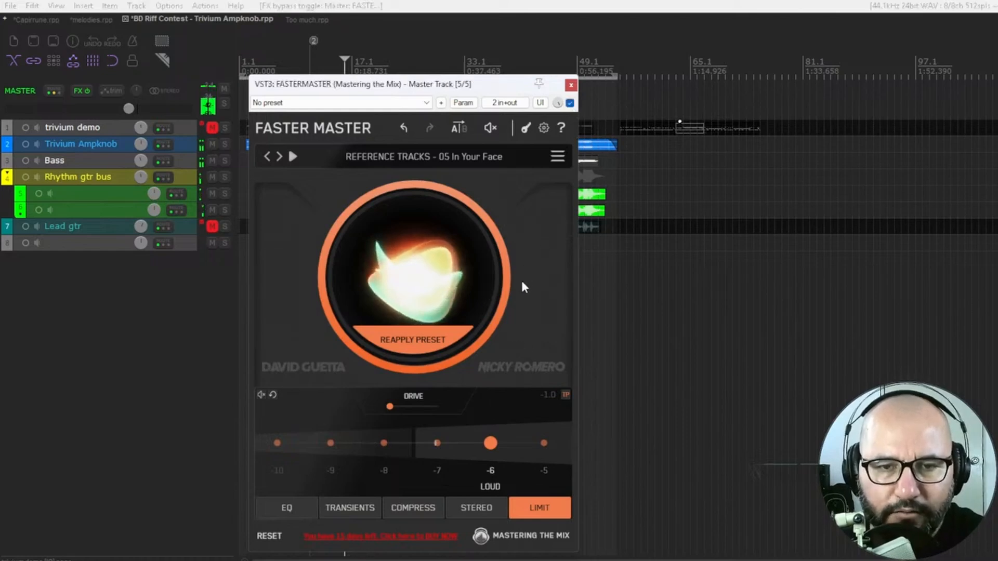
# Step: Bypass the Limit module, play the track without limiting, and bypass the whole Faster Master plugin
pyautogui.click(260, 395)
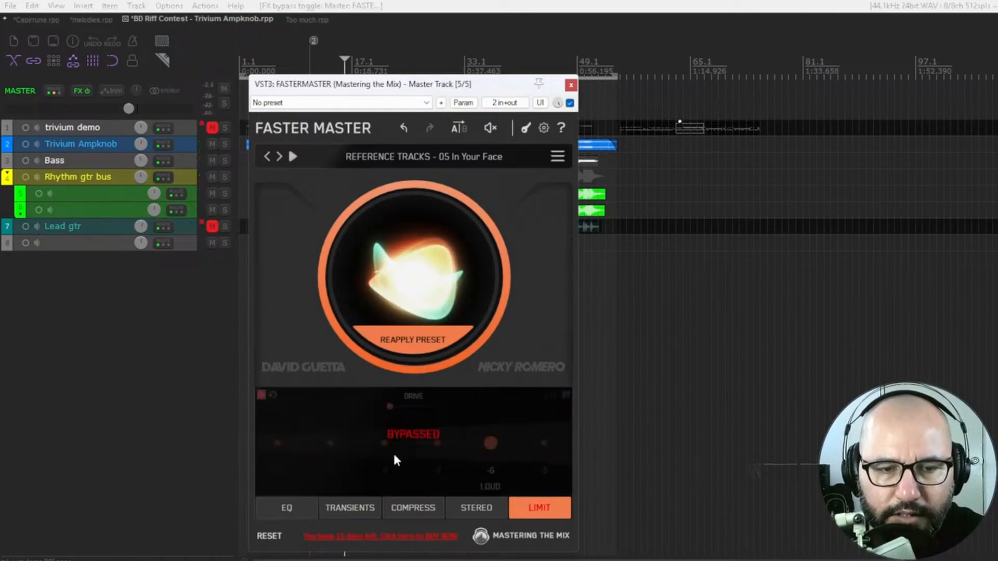
pyautogui.press('space')
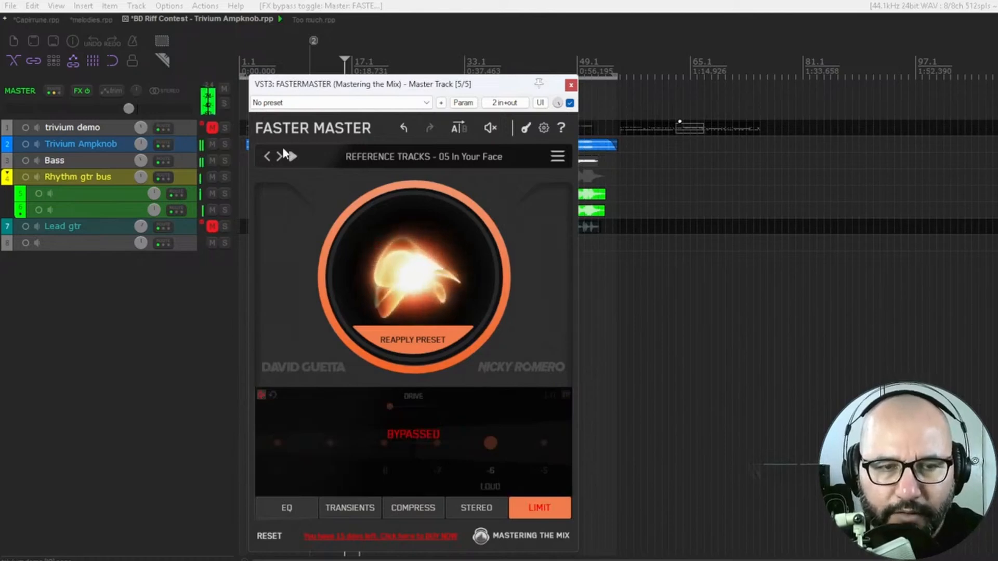
pyautogui.click(570, 102)
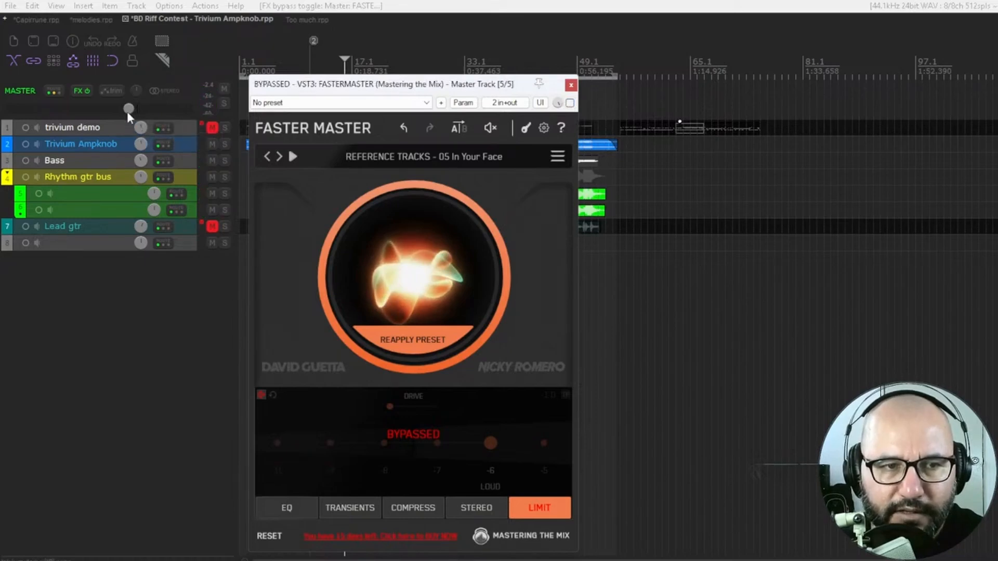
# Step: Raise the master track volume to +2.17 dB and check the level with a short playback
pyautogui.moveTo(126, 111)
pyautogui.scroll(5, 126, 111)
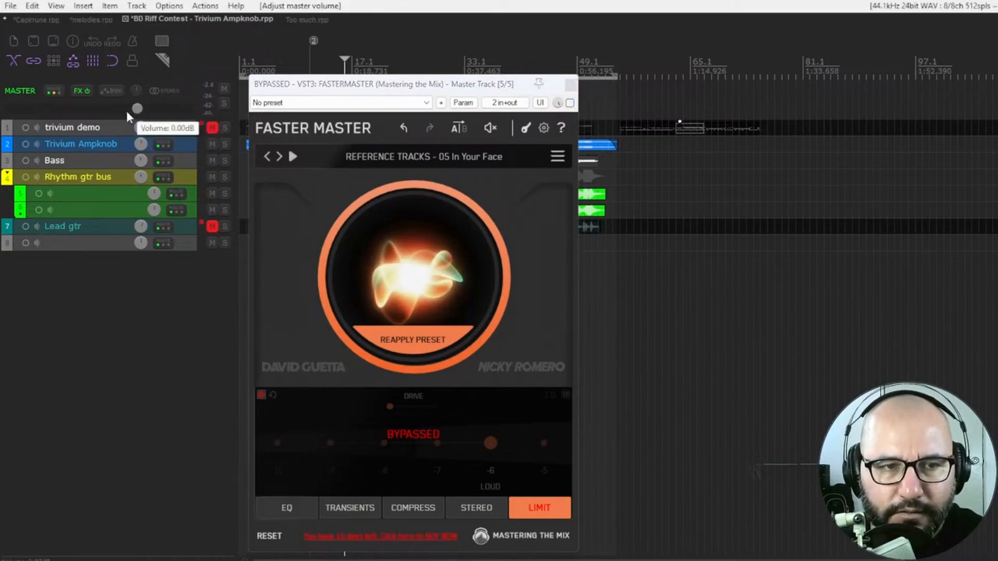
pyautogui.press('space')
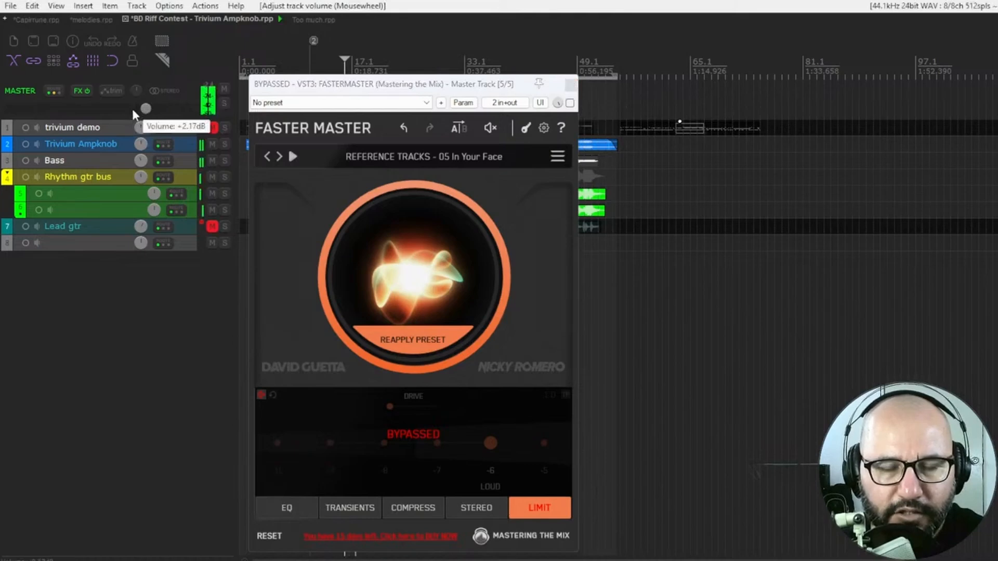
pyautogui.press('space')
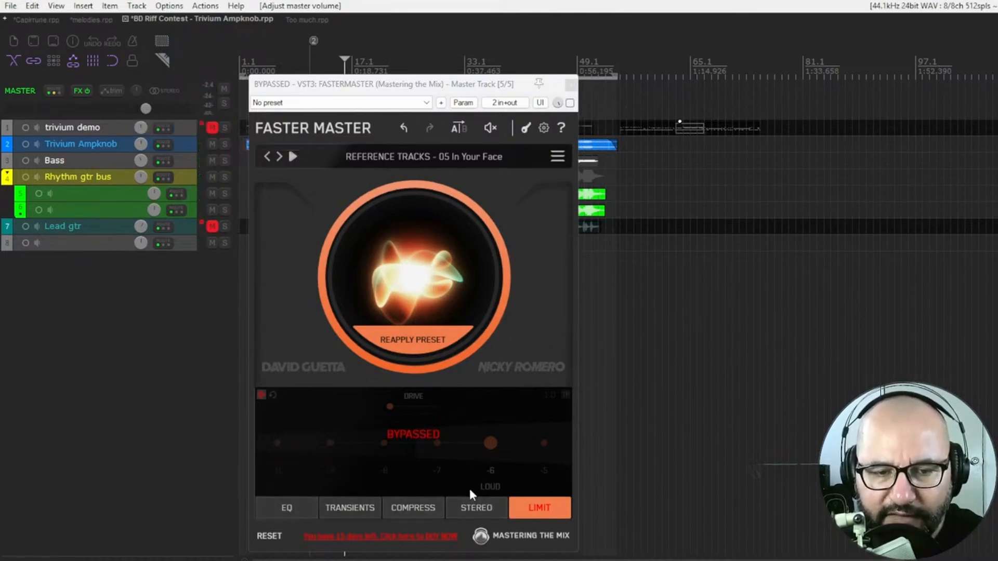
# Step: Compare the unprocessed mix with the limiter-free master by toggling the plugin's bypass repeatedly during playback, leaving the plugin enabled
pyautogui.press('space')
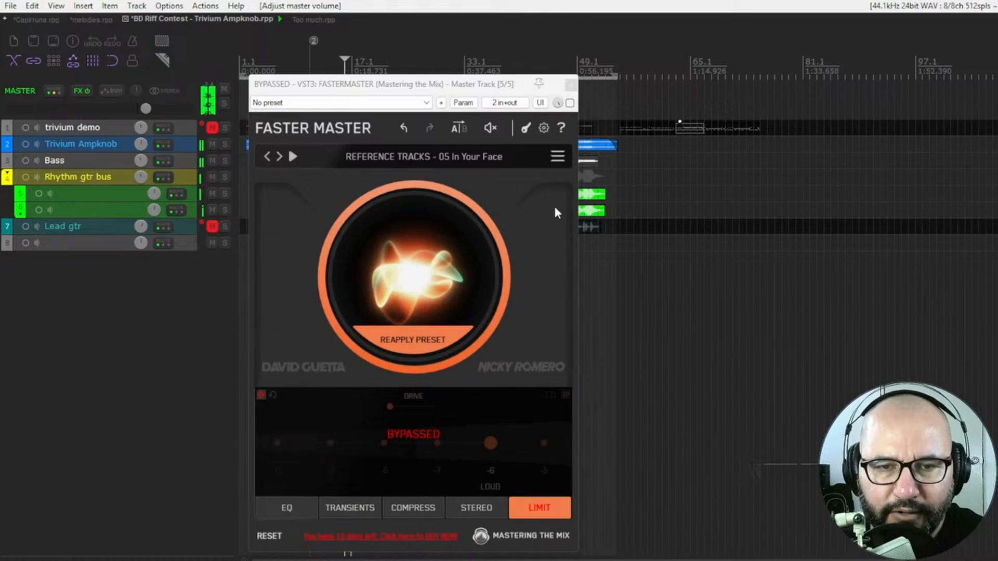
pyautogui.click(570, 103)
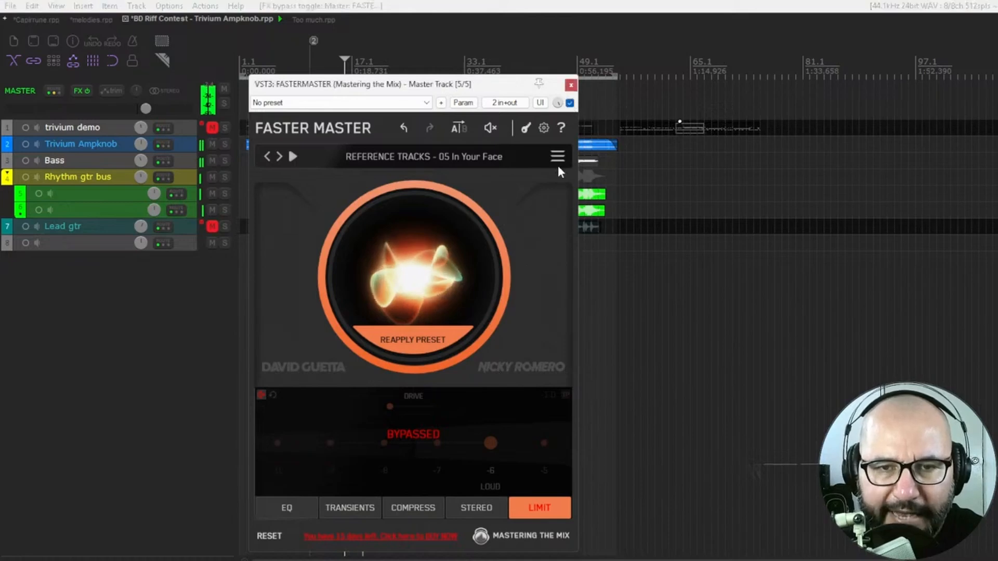
pyautogui.click(570, 102)
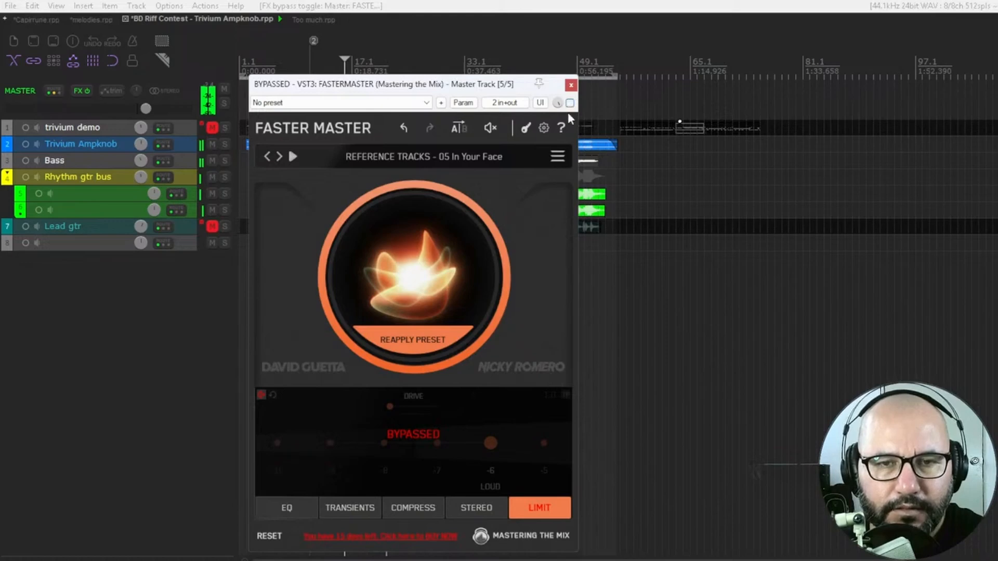
pyautogui.click(569, 103)
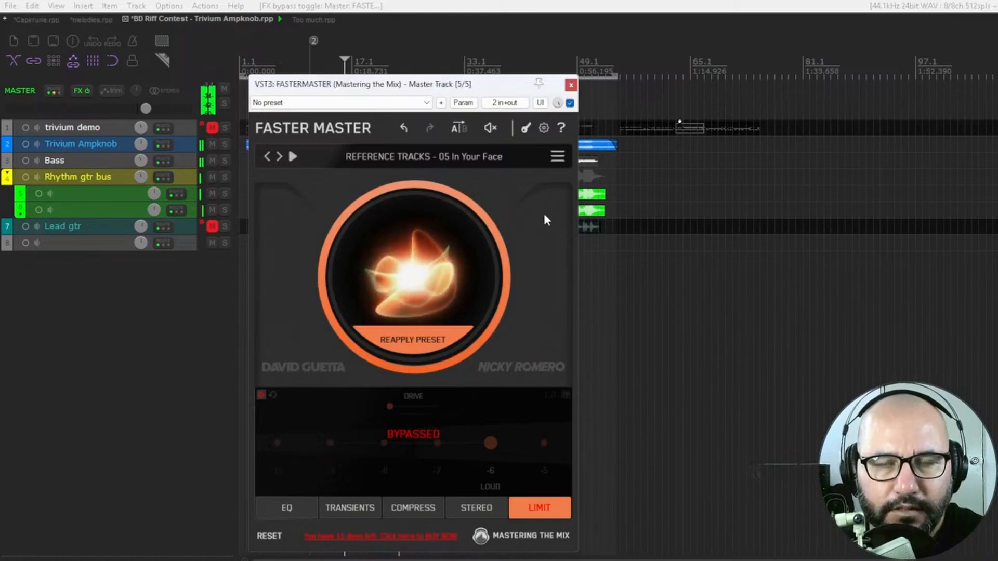
pyautogui.click(570, 103)
pyautogui.click(569, 103)
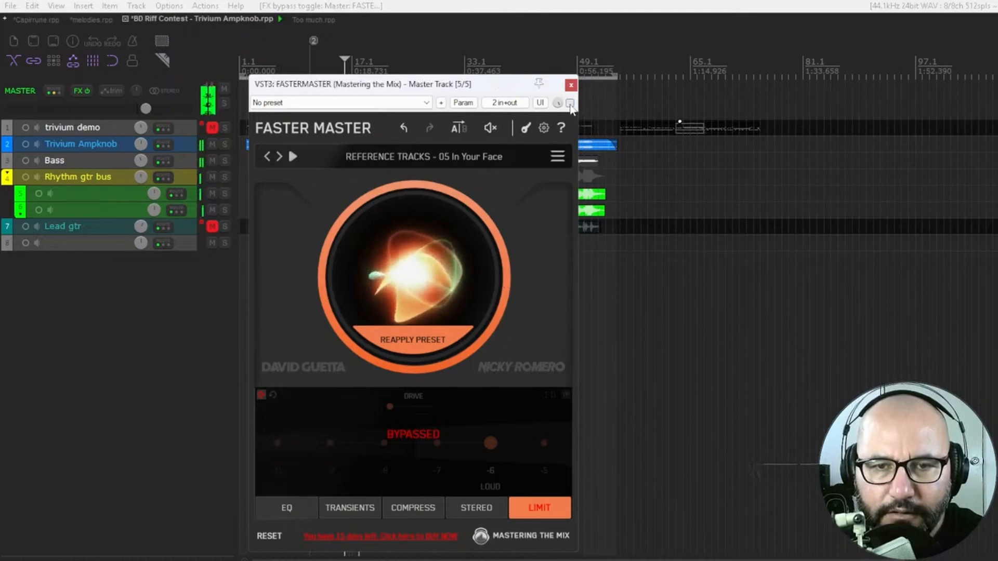
# Step: Review the EQ, Transients, Compress and Stereo settings during playback, compare against the bypassed sound, and stop playback
pyautogui.click(304, 507)
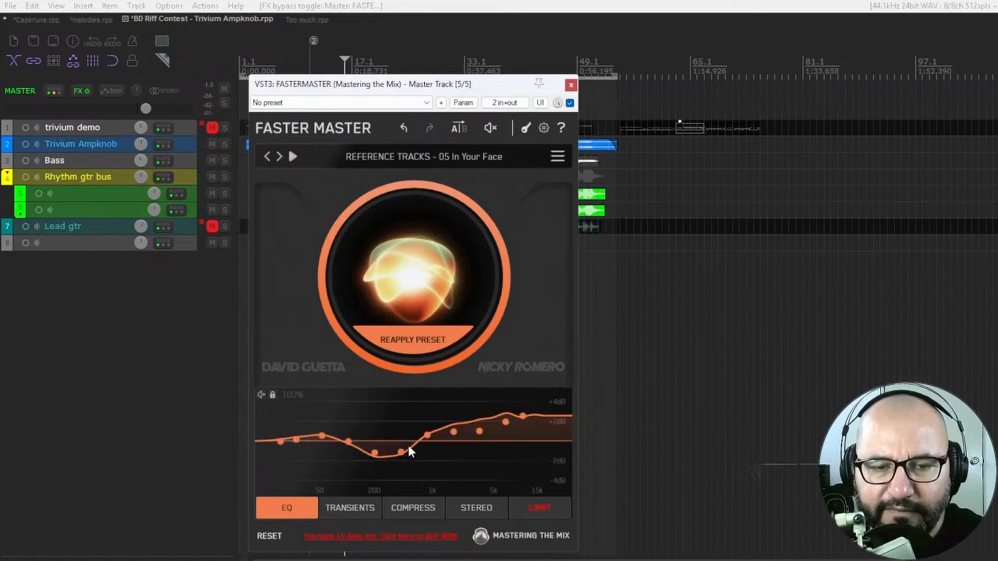
pyautogui.press('space')
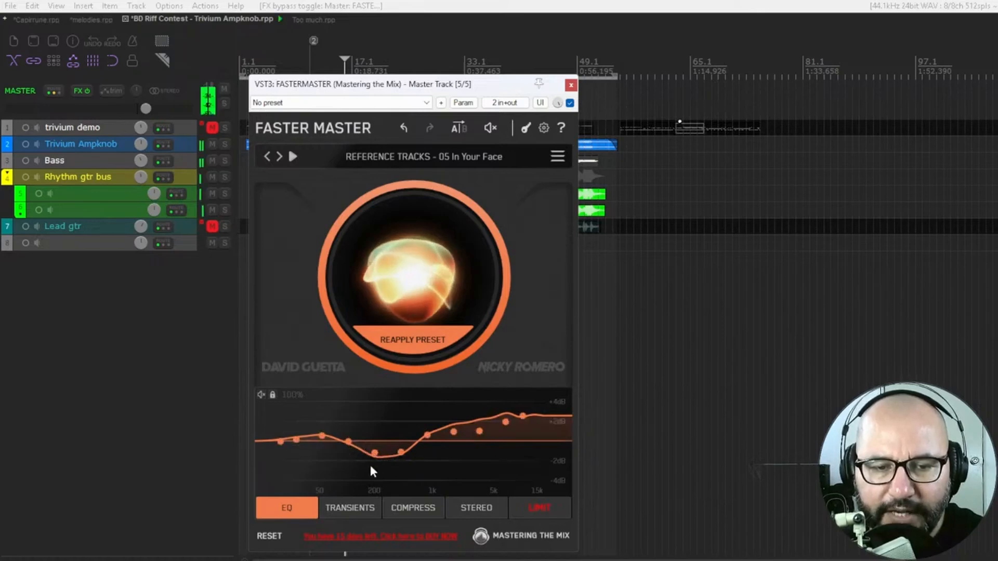
pyautogui.click(349, 511)
pyautogui.click(425, 507)
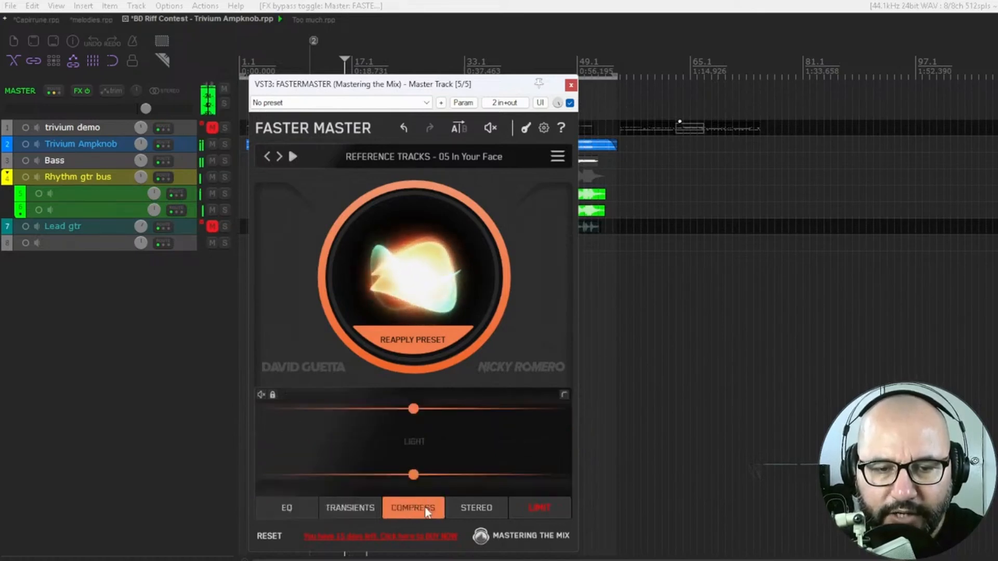
pyautogui.click(466, 506)
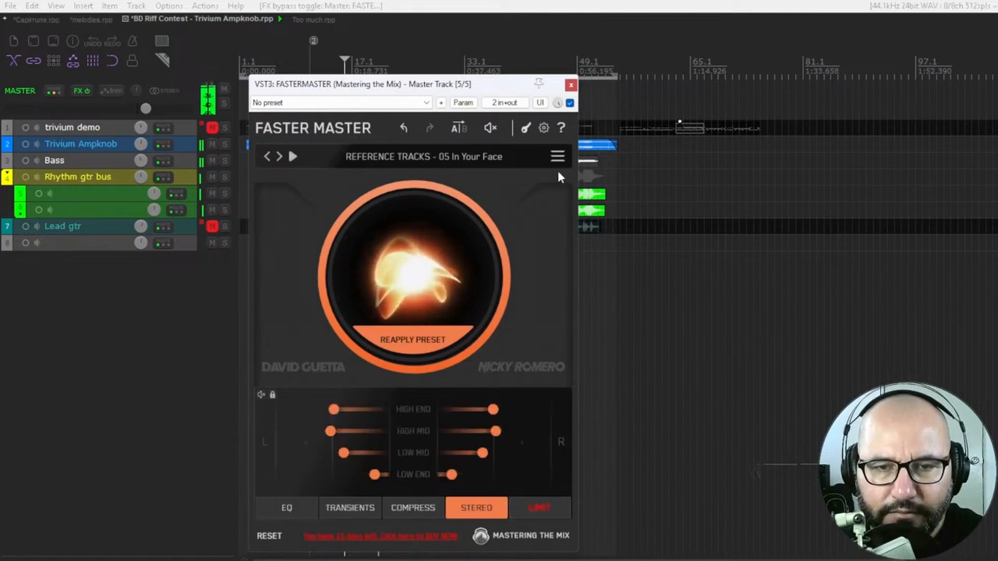
pyautogui.click(569, 103)
pyautogui.click(569, 103)
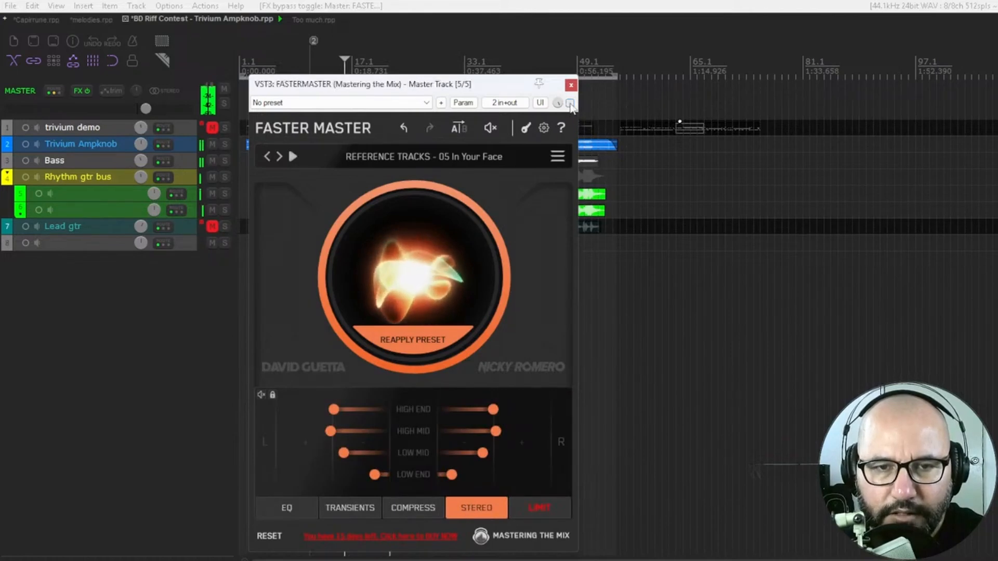
pyautogui.press('space')
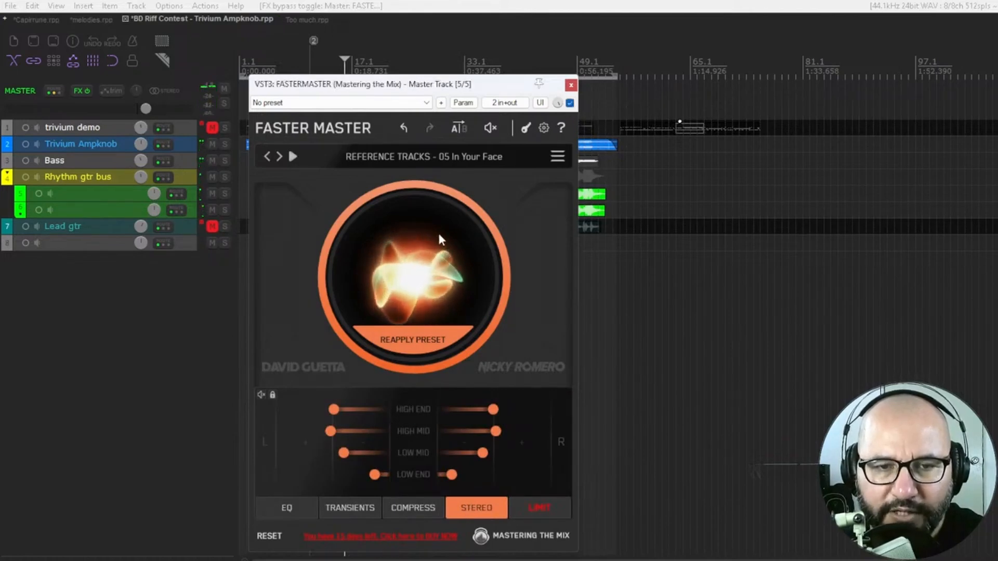
# Step: Check the bypassed Limit module and start playback of the current reference master
pyautogui.click(379, 156)
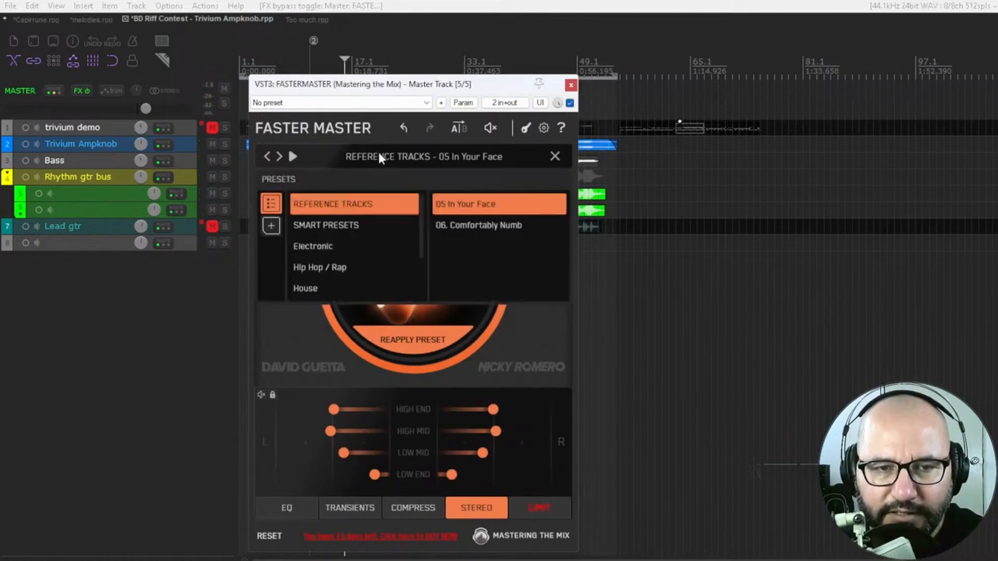
pyautogui.click(544, 505)
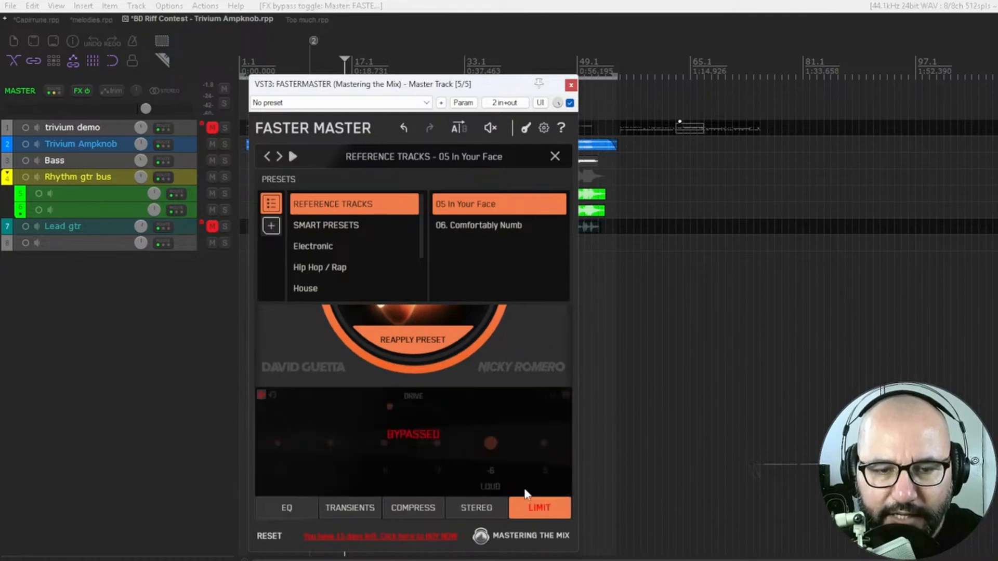
pyautogui.press('space')
pyautogui.click(519, 316)
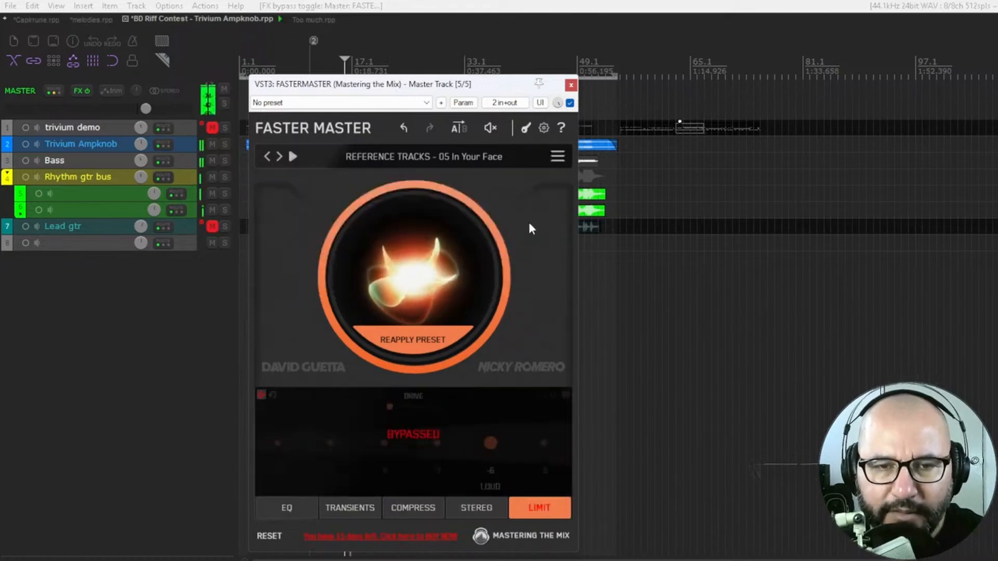
# Step: Load the Modern and Funky smart preset during playback and compare it with the bypassed mix, leaving the plugin enabled
pyautogui.click(469, 156)
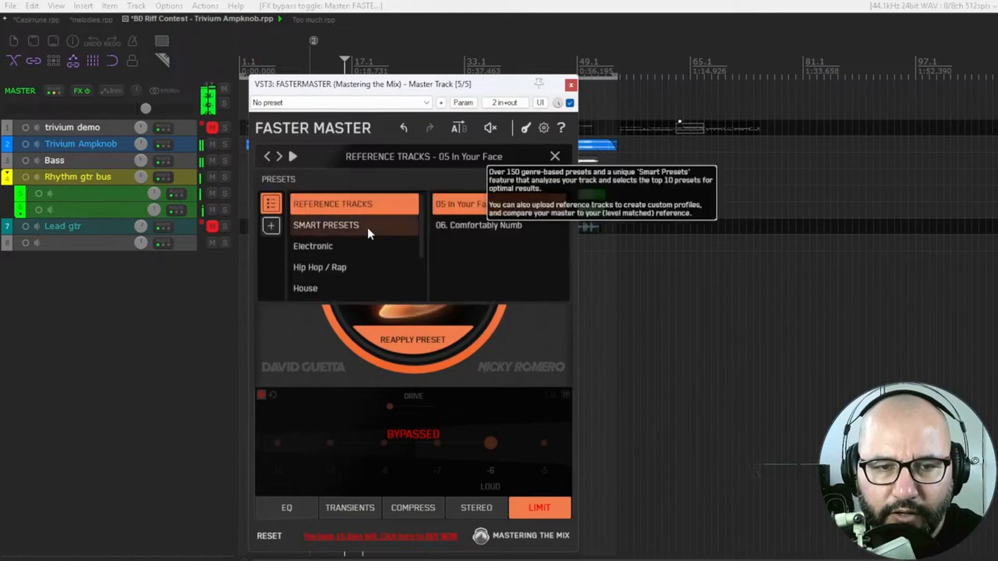
pyautogui.click(347, 225)
pyautogui.click(474, 224)
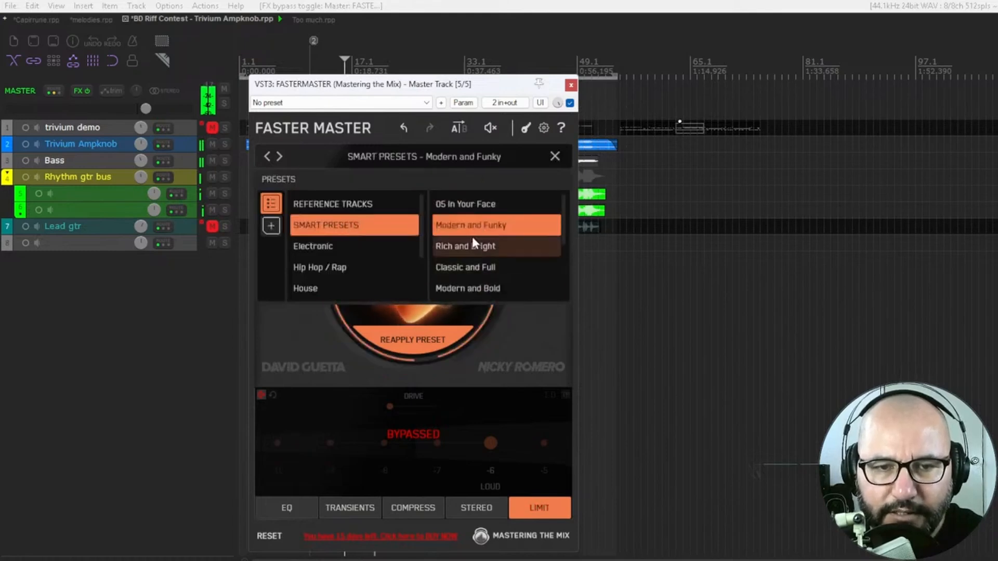
pyautogui.click(519, 319)
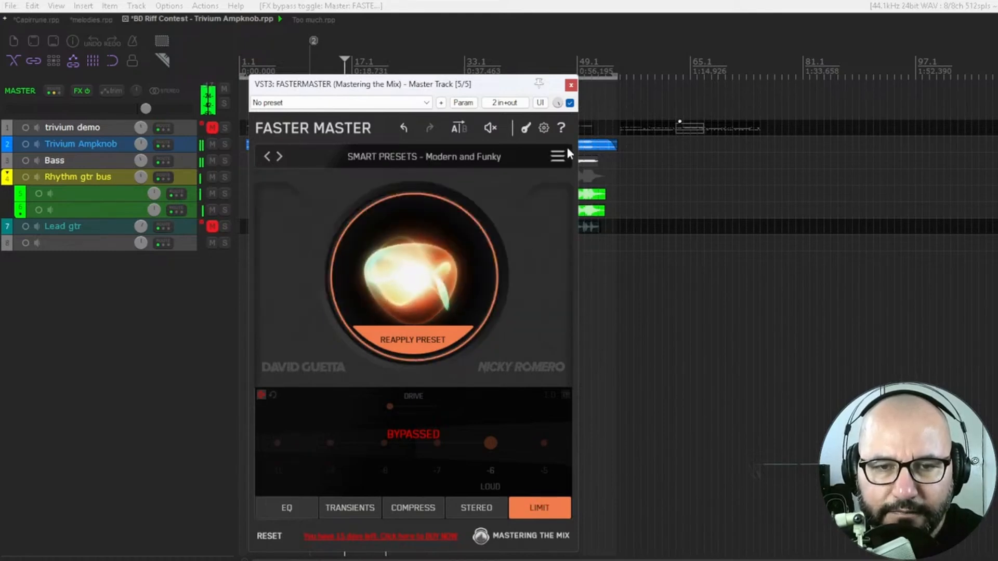
pyautogui.click(569, 103)
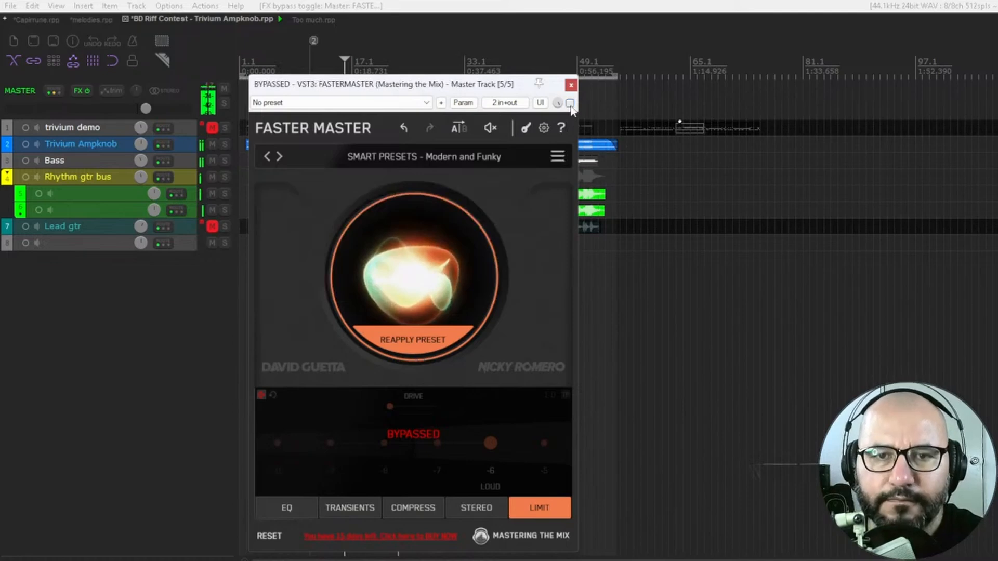
pyautogui.click(569, 103)
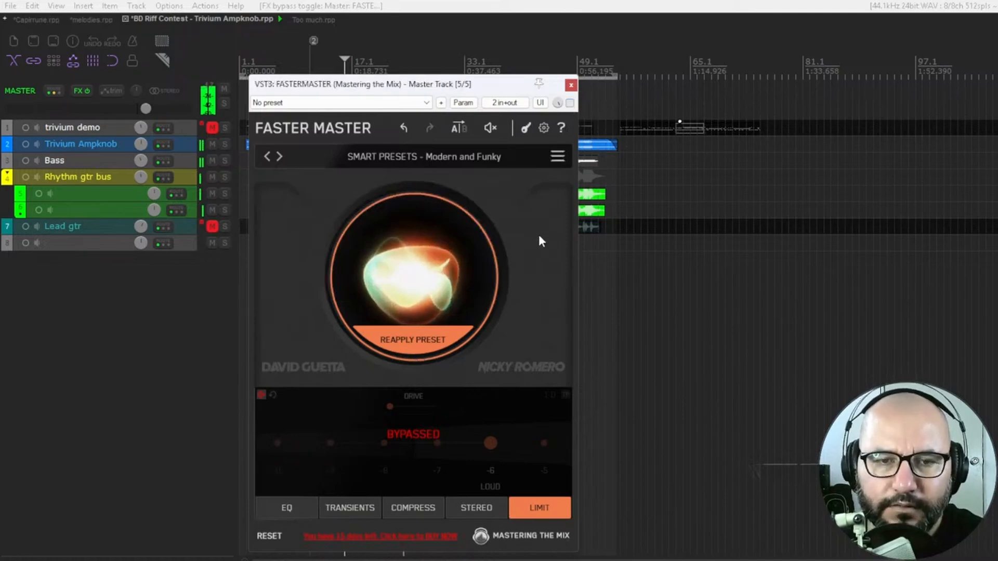
# Step: Load the Rich and Bright smart preset, play the track, and compare it with the bypassed mix
pyautogui.click(450, 158)
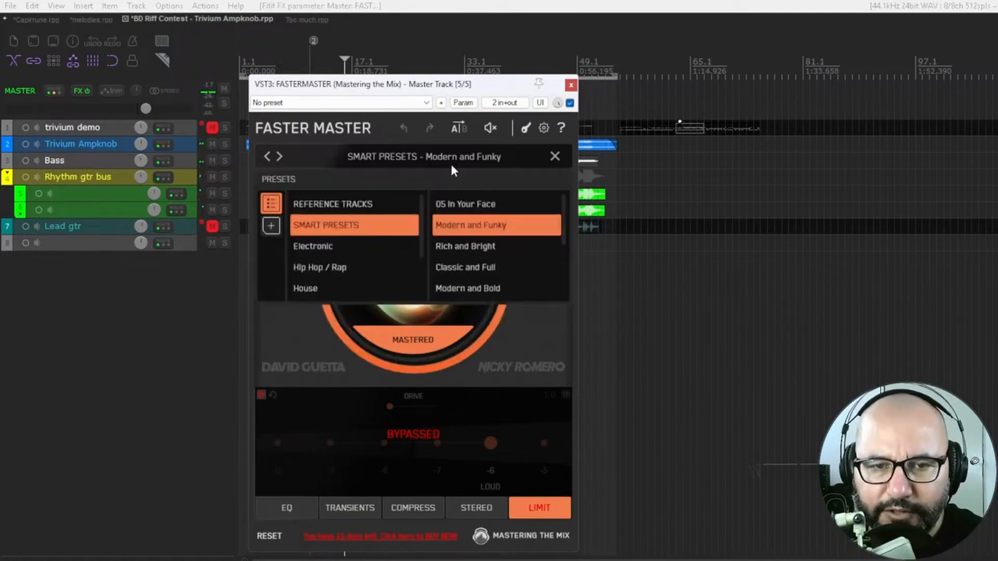
pyautogui.click(476, 248)
pyautogui.press('space')
pyautogui.click(526, 322)
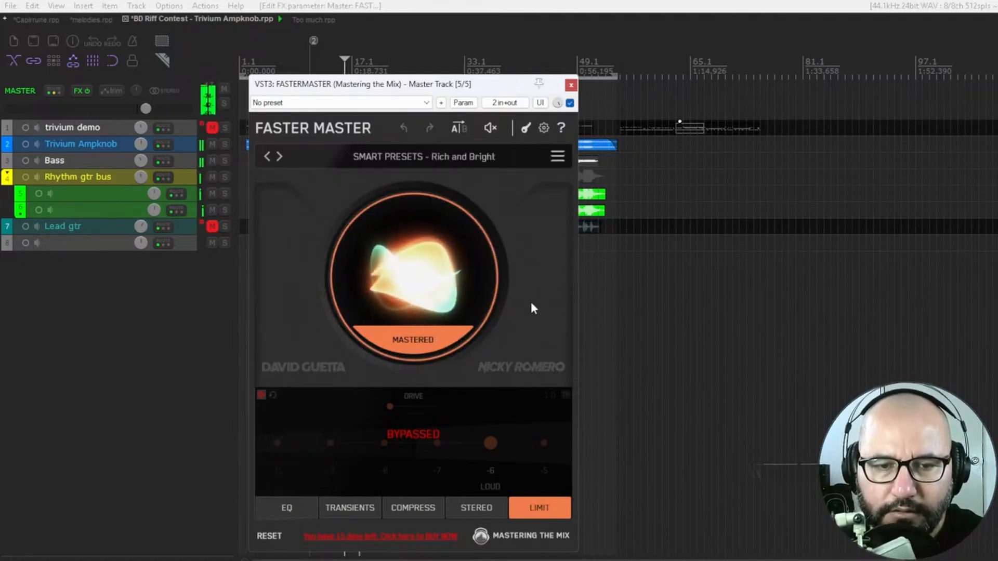
pyautogui.click(570, 104)
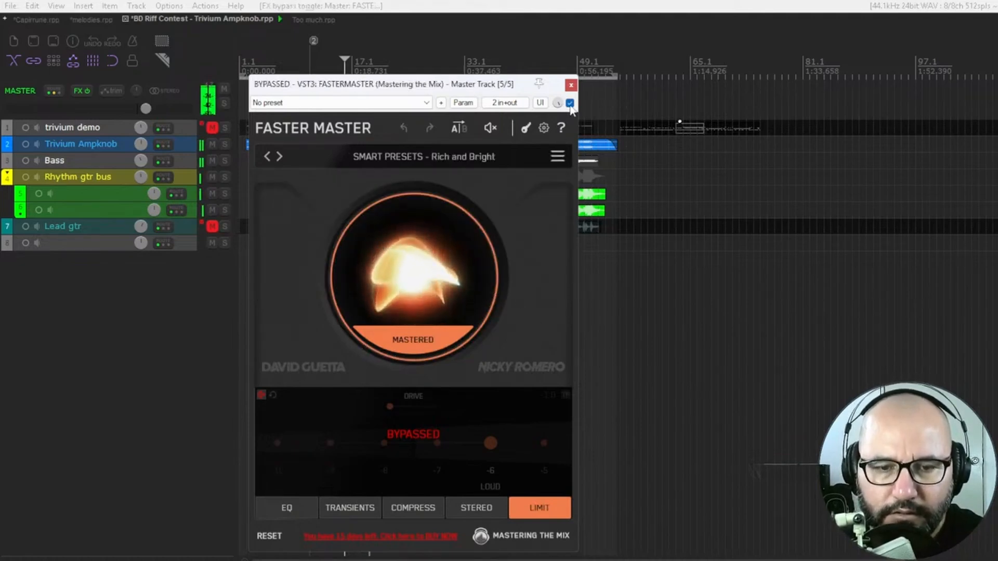
pyautogui.click(570, 103)
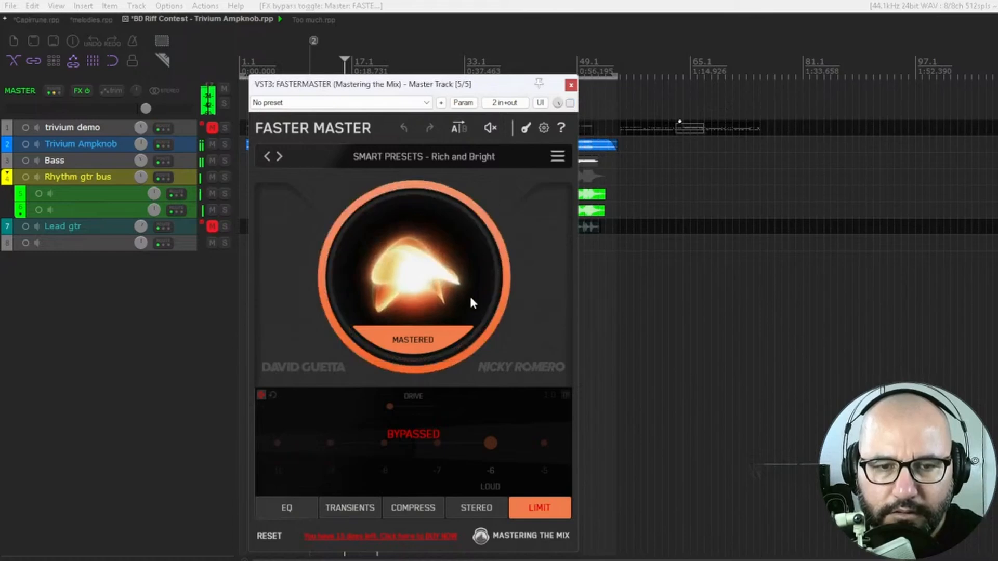
# Step: Review the Rich and Bright preset's EQ, Transients, Compress and Stereo settings during playback, returning to the EQ
pyautogui.click(292, 509)
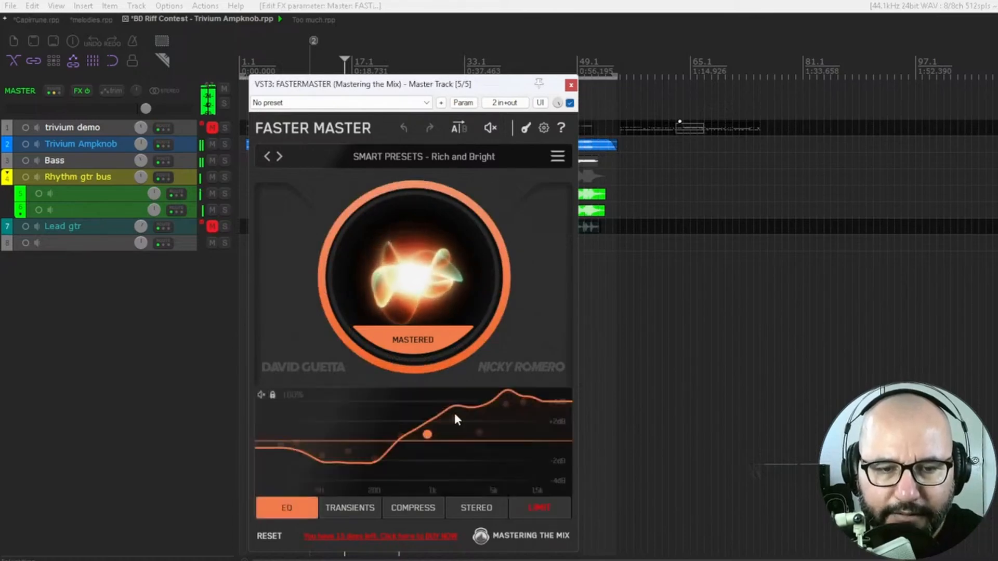
pyautogui.click(352, 507)
pyautogui.click(408, 503)
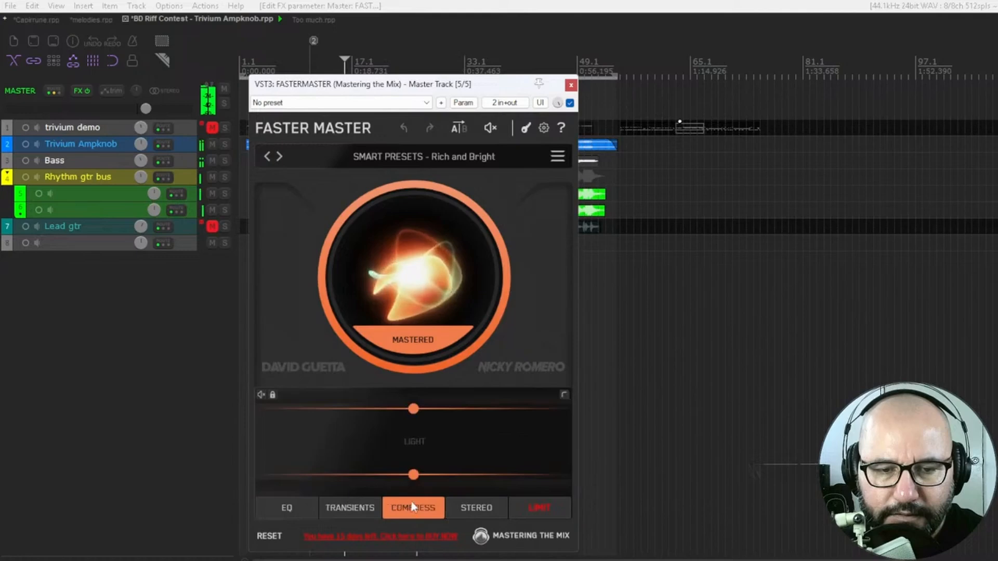
pyautogui.click(474, 509)
pyautogui.click(285, 510)
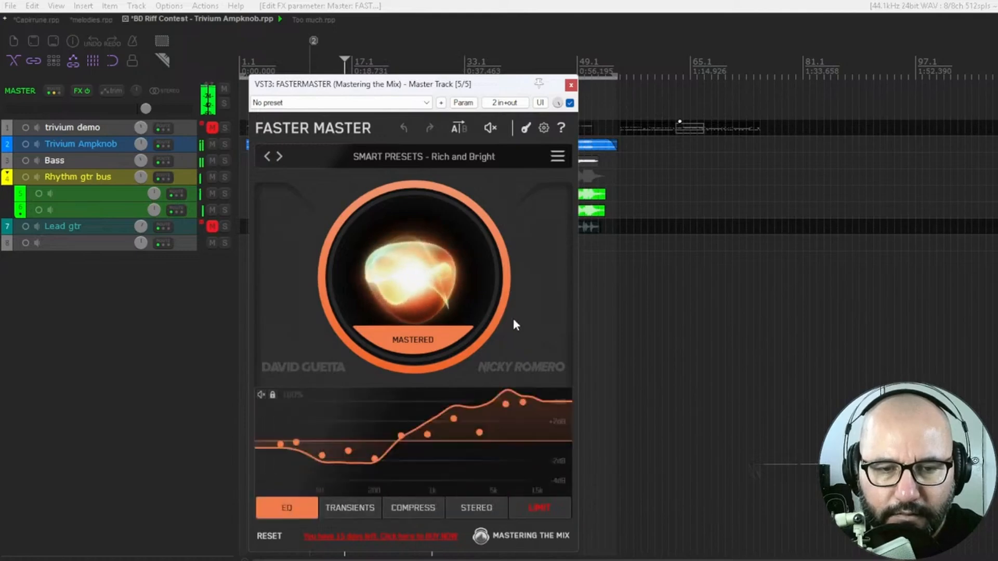
# Step: Load the Classic and Full smart preset during playback and compare it with the unprocessed mix by toggling the plugin bypass
pyautogui.click(507, 159)
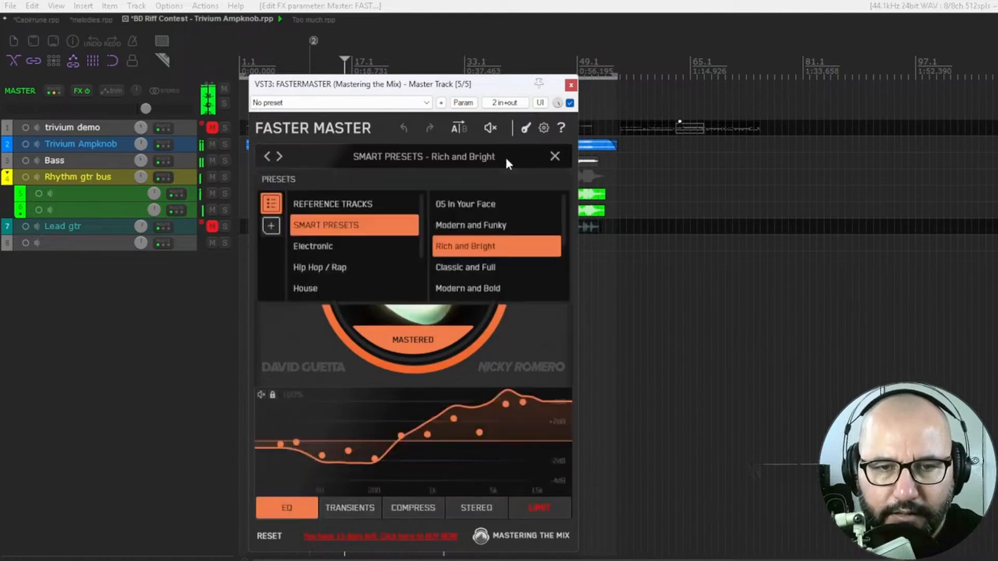
pyautogui.click(482, 269)
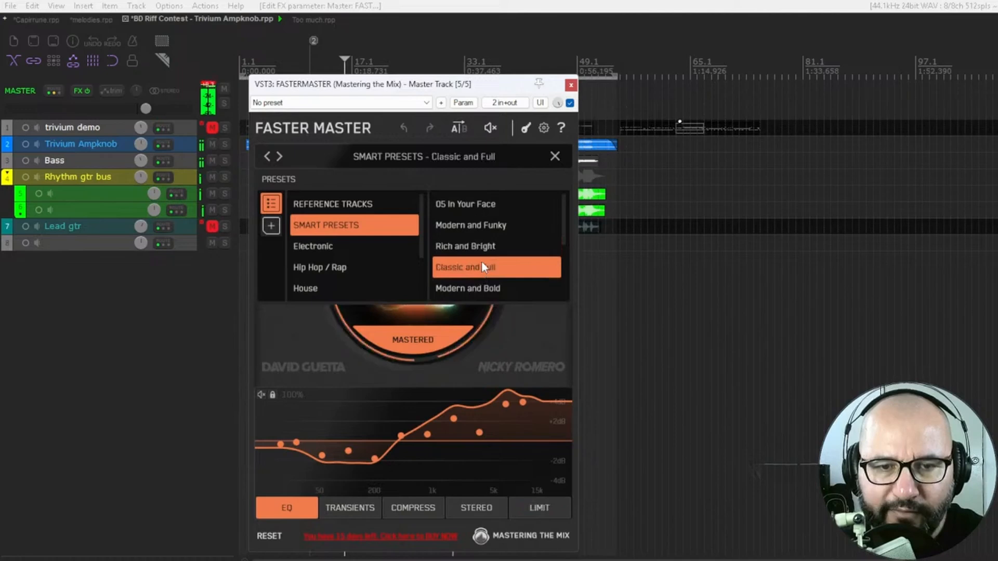
pyautogui.click(509, 334)
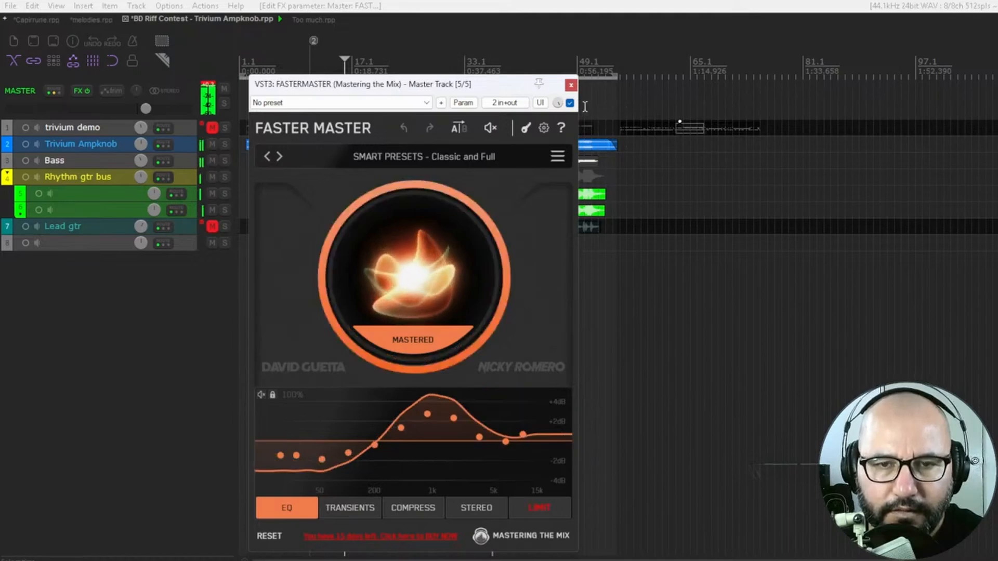
pyautogui.click(569, 103)
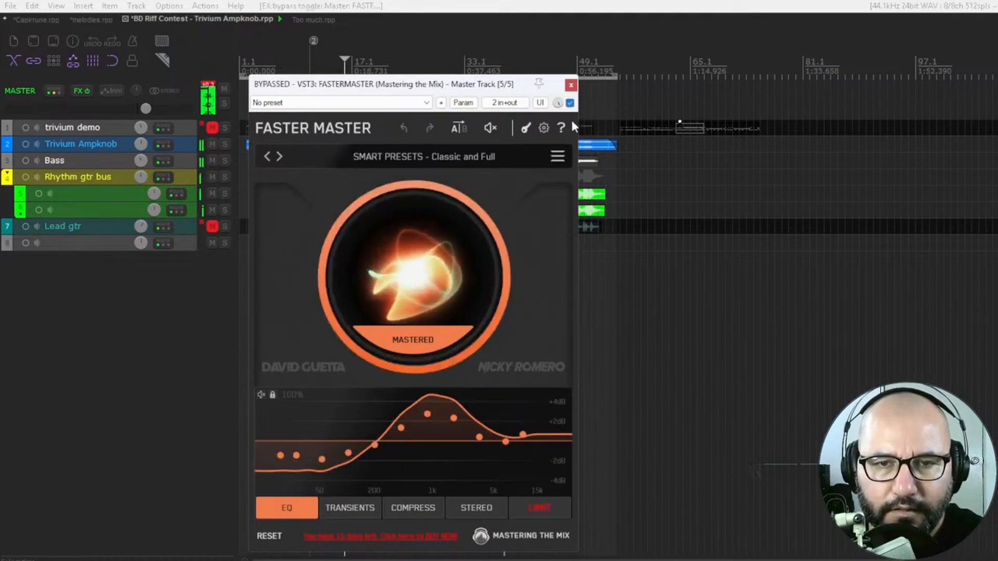
pyautogui.click(569, 102)
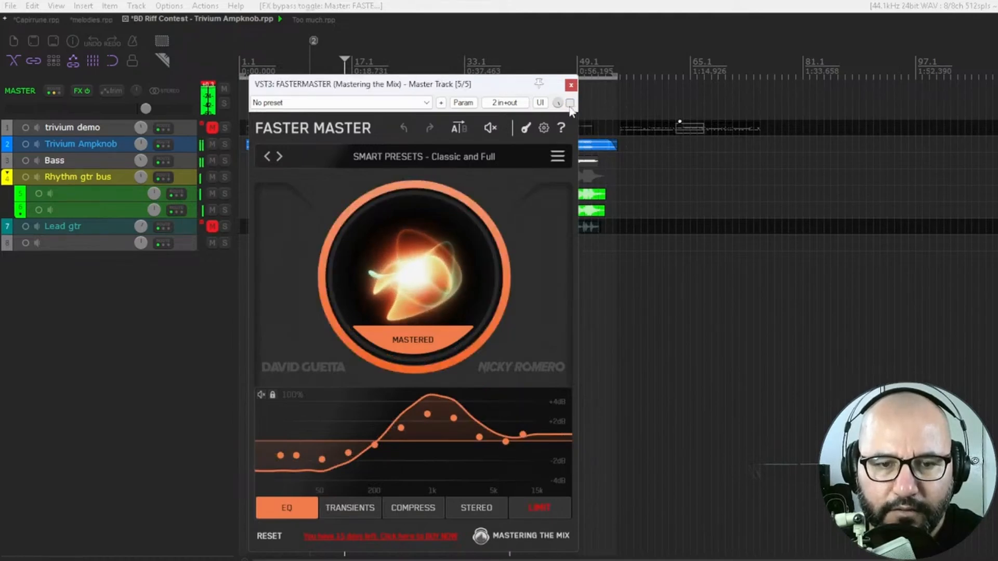
# Step: Review the Transients and EQ settings of the Classic and Full preset and restart playback
pyautogui.click(359, 509)
pyautogui.click(286, 503)
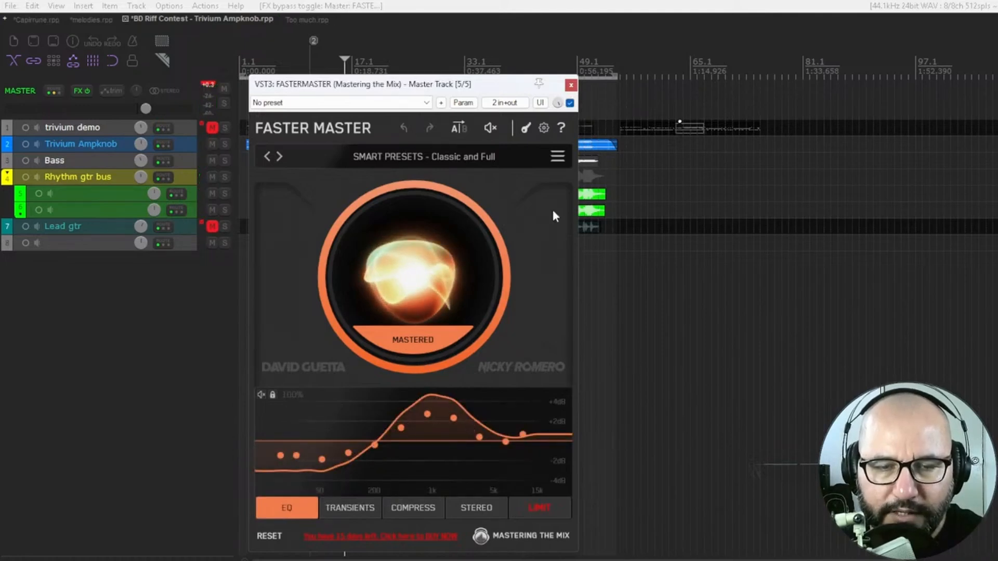
pyautogui.press('space')
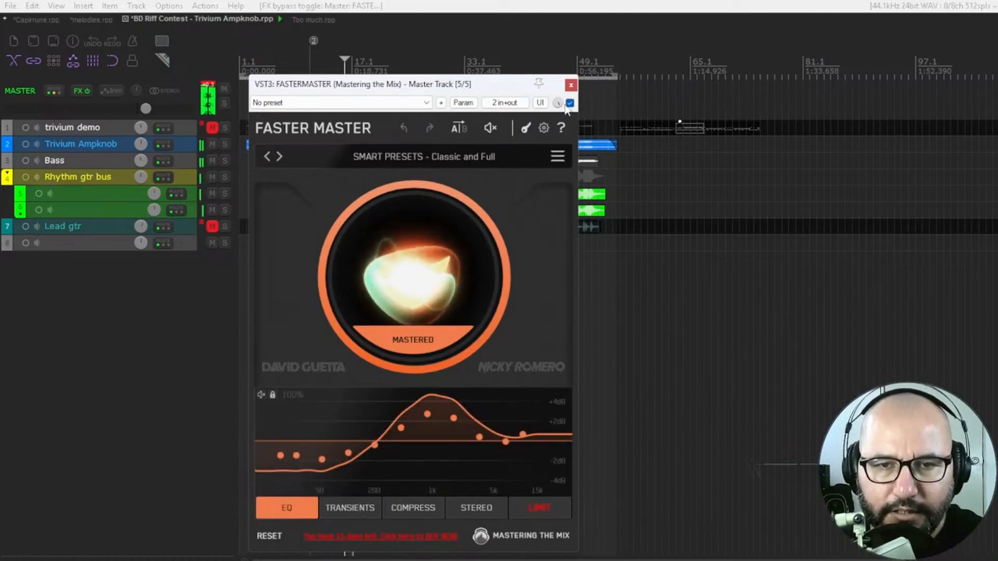
# Step: Browse the smart presets and genre categories, and load the Modern and Versatile preset from the Rock category during playback
pyautogui.click(486, 152)
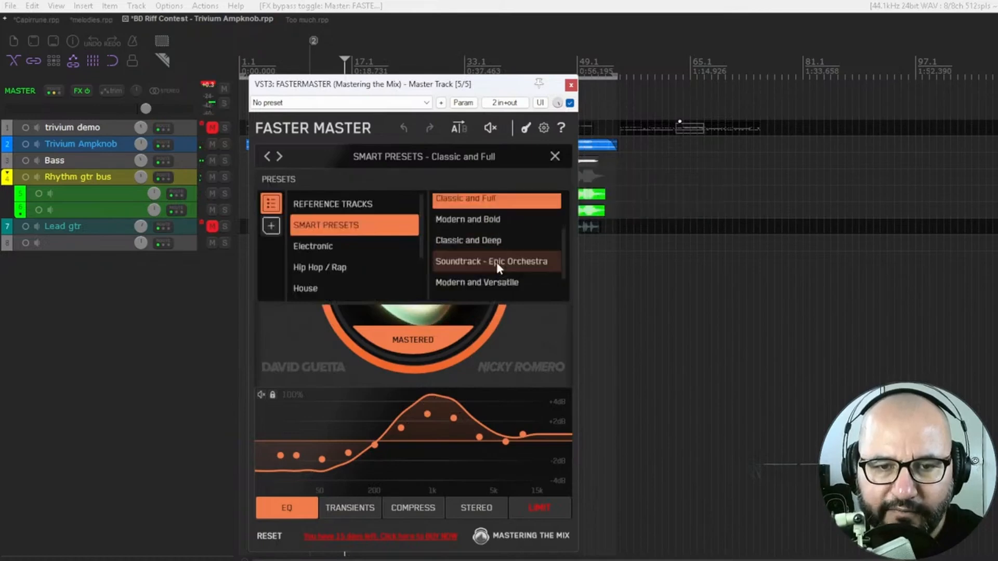
pyautogui.scroll(-1, 497, 259)
pyautogui.scroll(2, 498, 258)
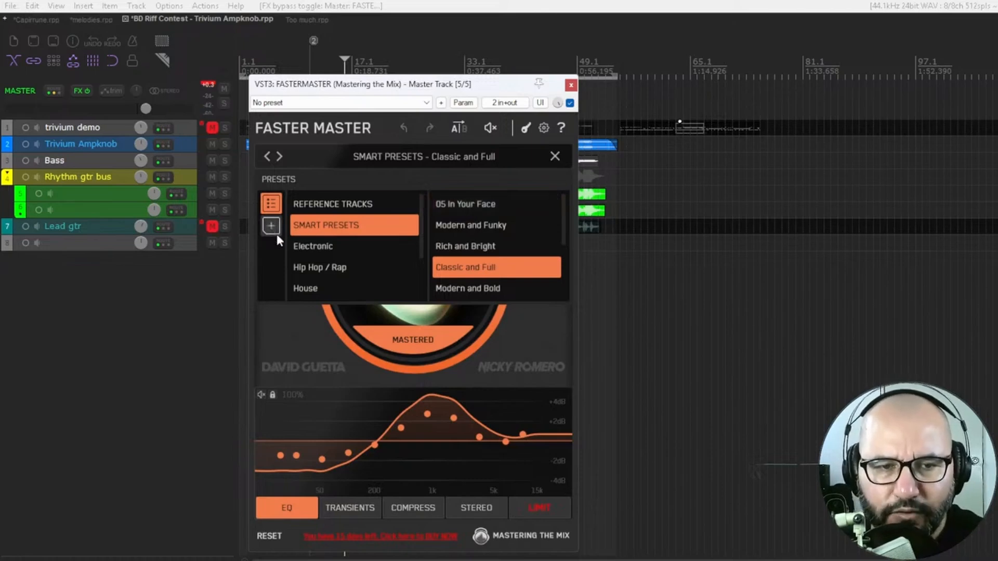
pyautogui.scroll(-2, 395, 247)
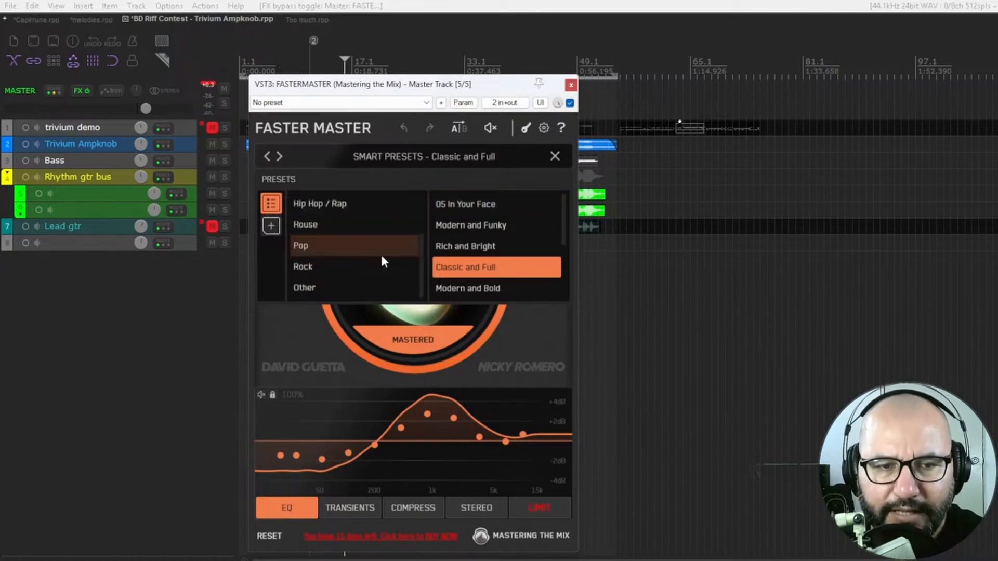
pyautogui.click(343, 267)
pyautogui.press('space')
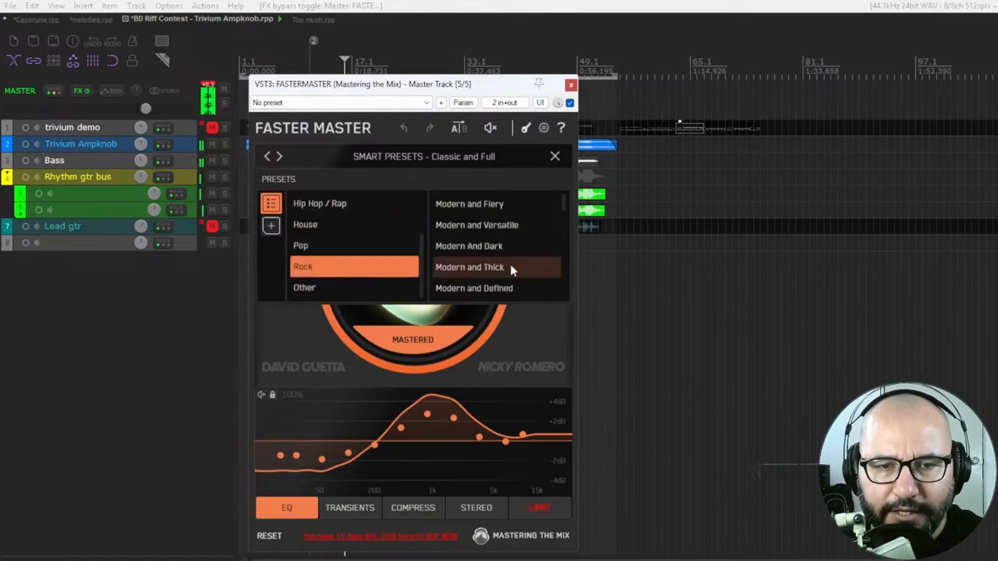
pyautogui.click(488, 229)
pyautogui.click(517, 333)
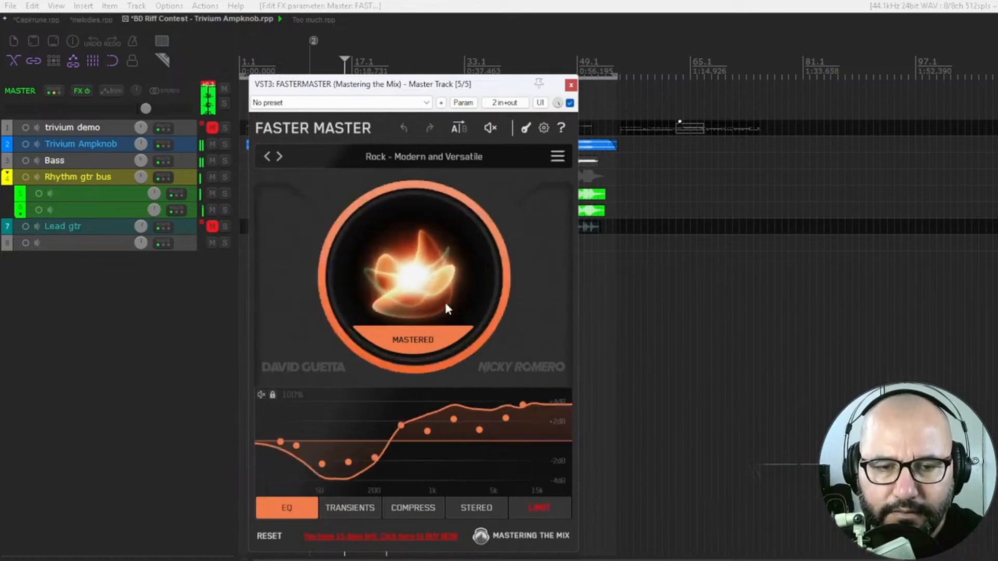
# Step: Compare the Rock - Modern and Versatile master with the unprocessed mix by toggling the plugin bypass during playback, leaving it enabled
pyautogui.click(569, 103)
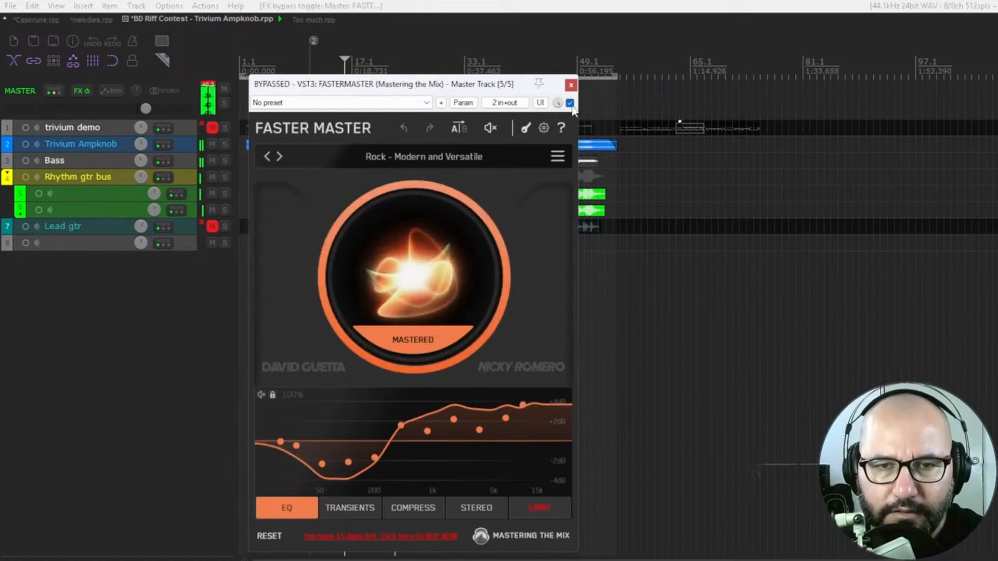
pyautogui.click(569, 103)
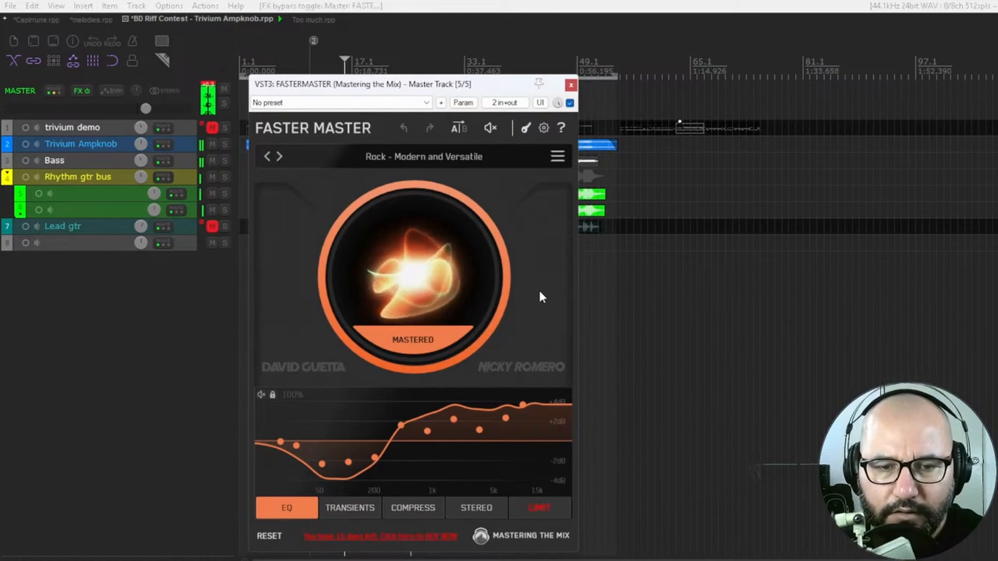
pyautogui.press('space')
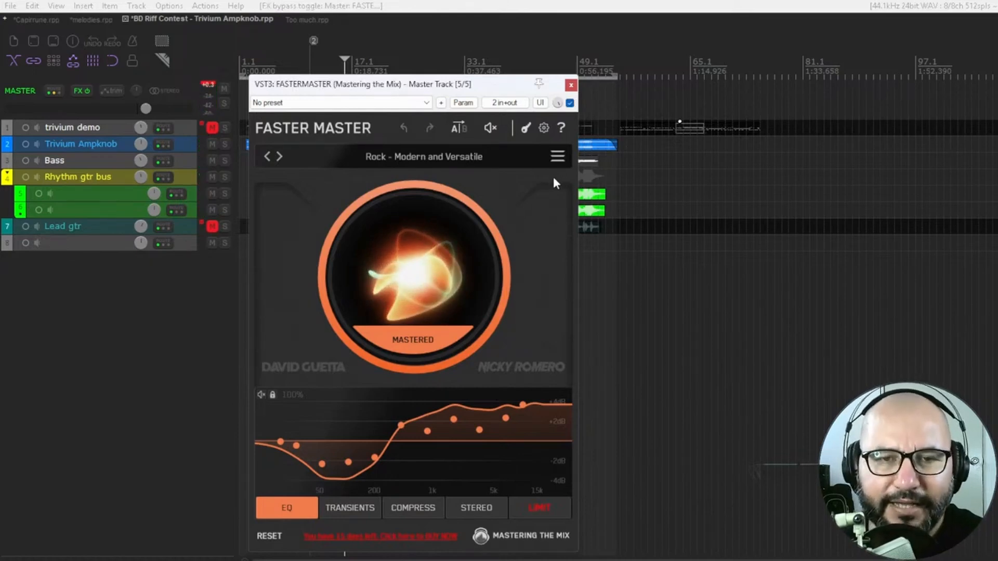
pyautogui.press('space')
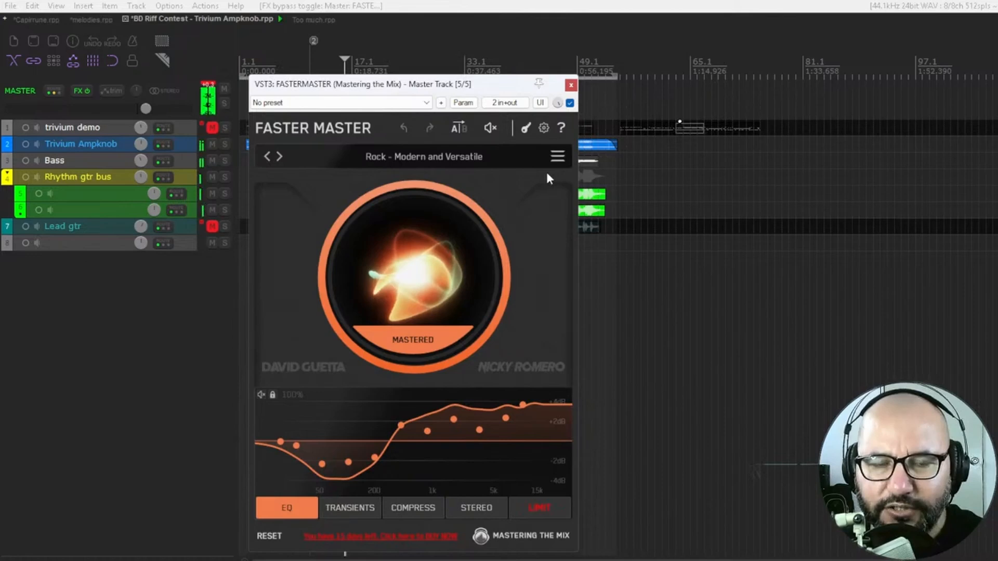
pyautogui.click(569, 103)
pyautogui.click(570, 103)
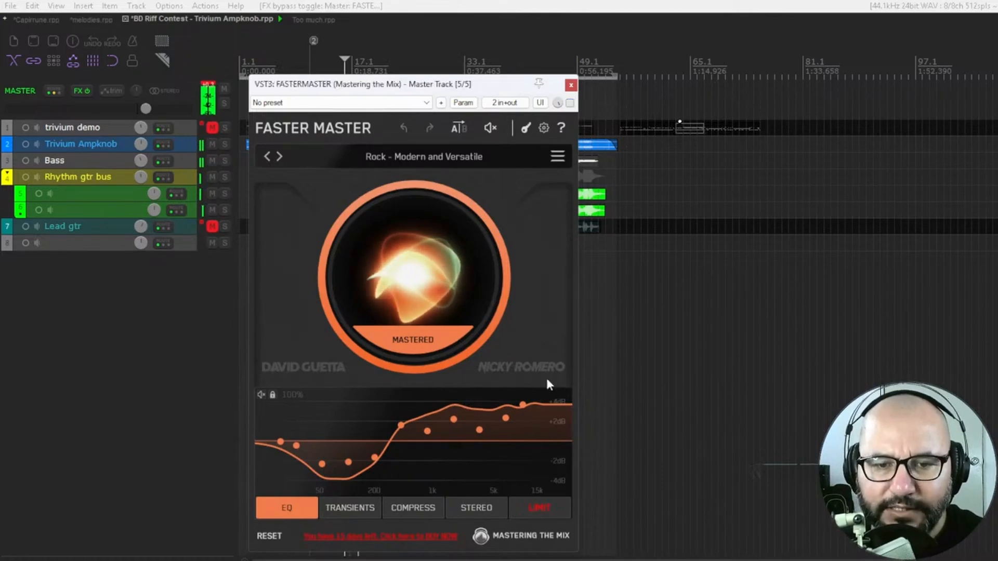
# Step: Inspect the bypassed Limit module and listen to another short playback of the Modern and Versatile master
pyautogui.click(535, 507)
pyautogui.press('space')
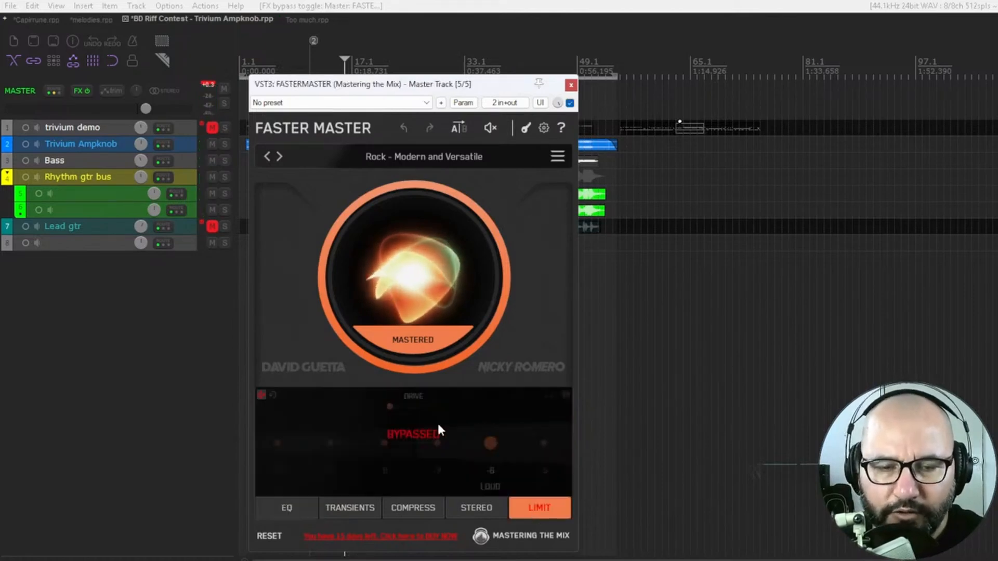
pyautogui.press('space')
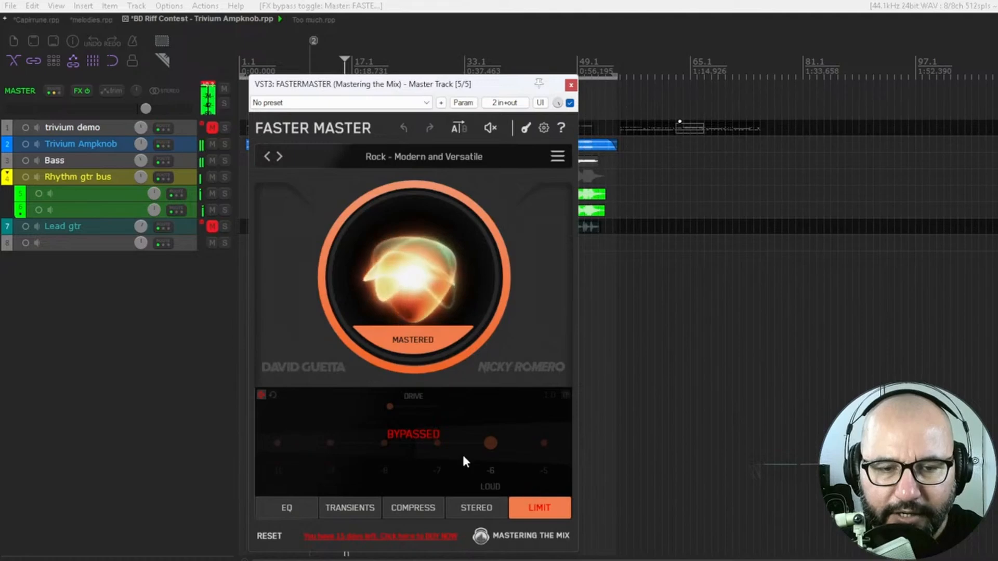
pyautogui.press('space')
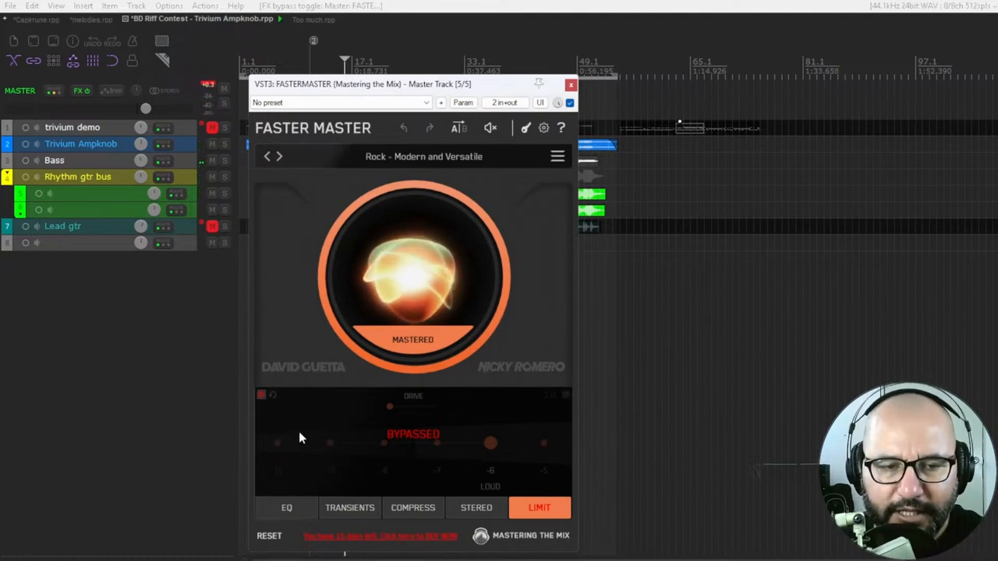
# Step: Lower the master track volume with playback stopped, and enable the Limit module once the mix is playing again
pyautogui.press('space')
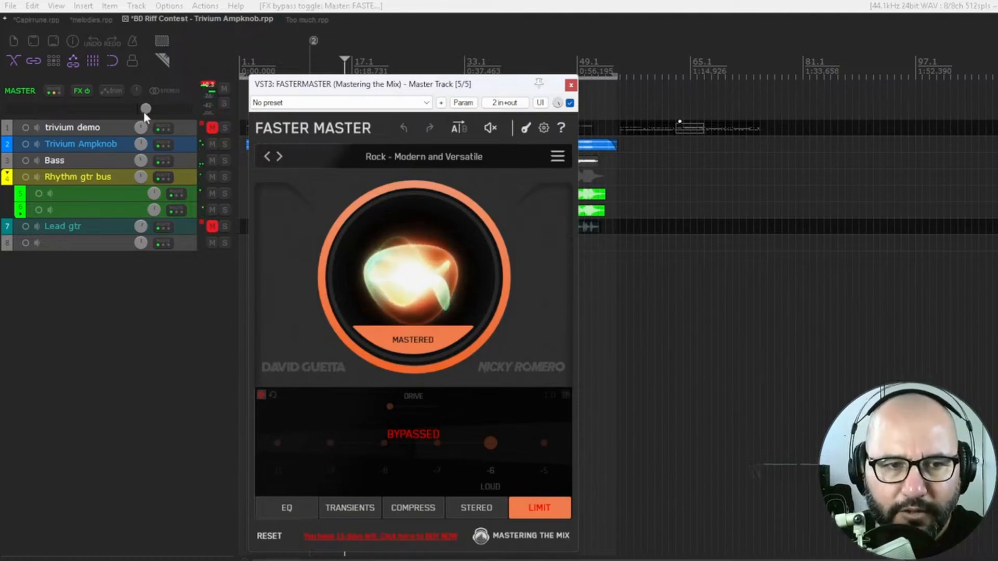
pyautogui.scroll(-3, 145, 112)
pyautogui.scroll(-2, 144, 111)
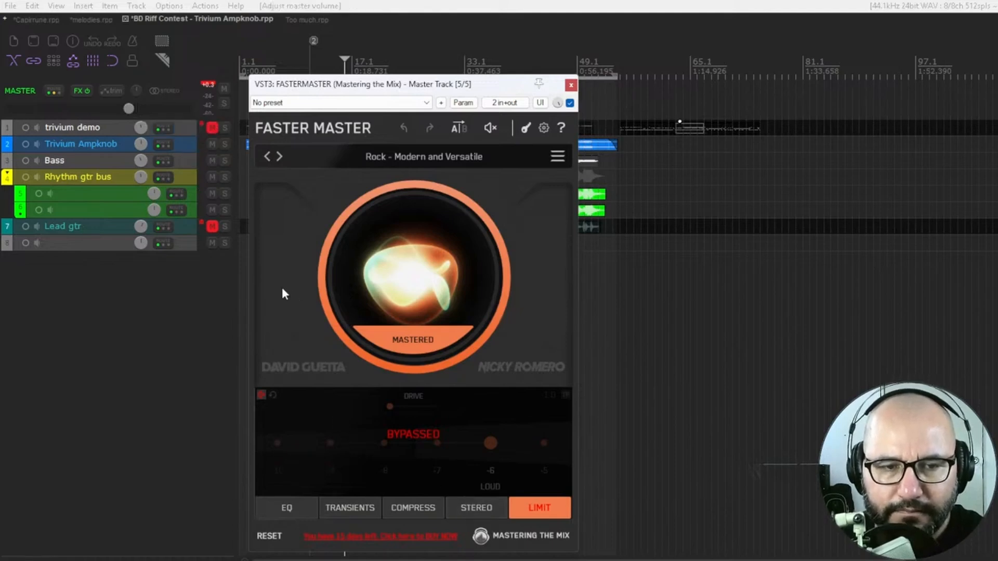
pyautogui.press('space')
pyautogui.click(262, 395)
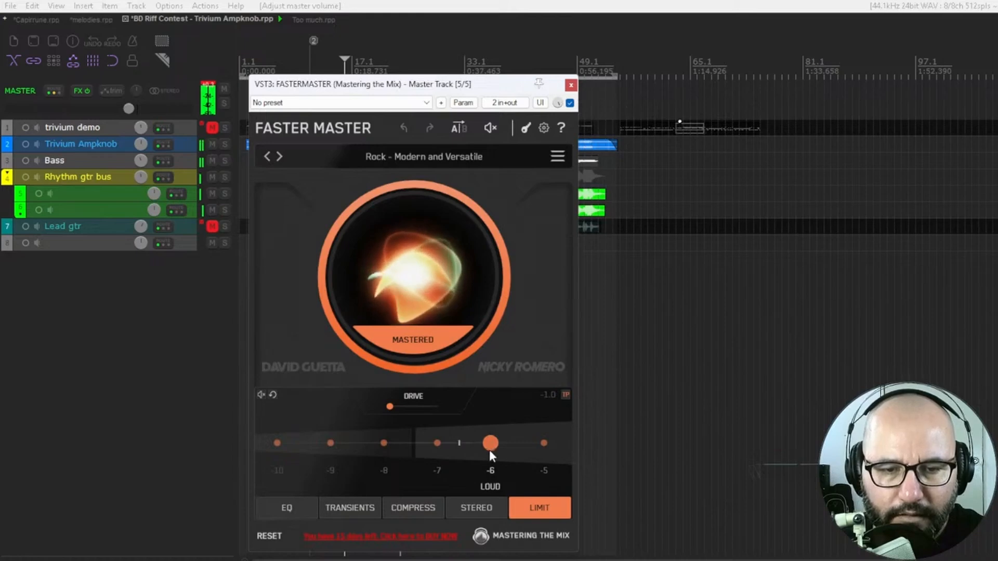
# Step: Audition the limiter's -7 and -8 loudness targets on the riff, stopping playback after listening
pyautogui.click(437, 444)
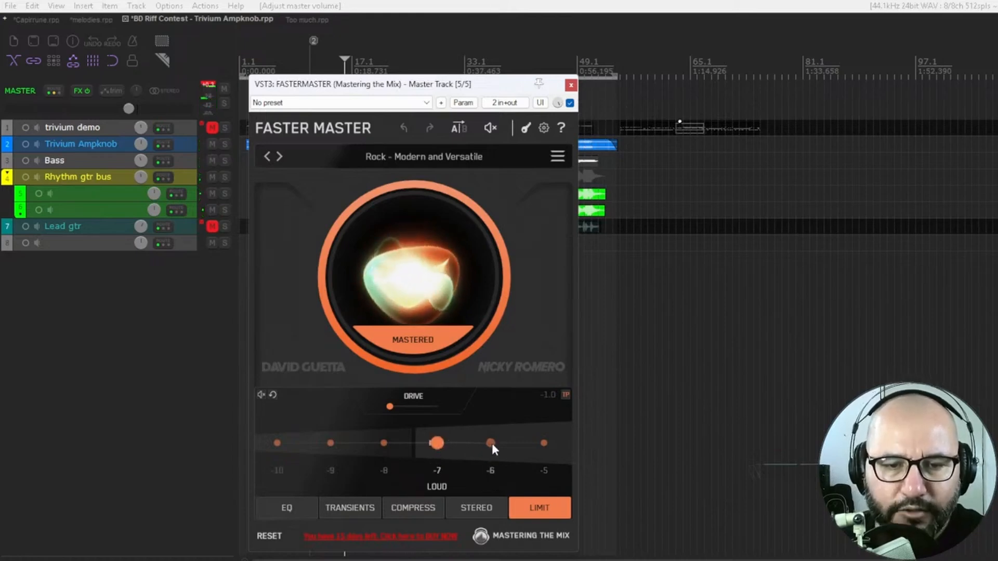
pyautogui.press('space')
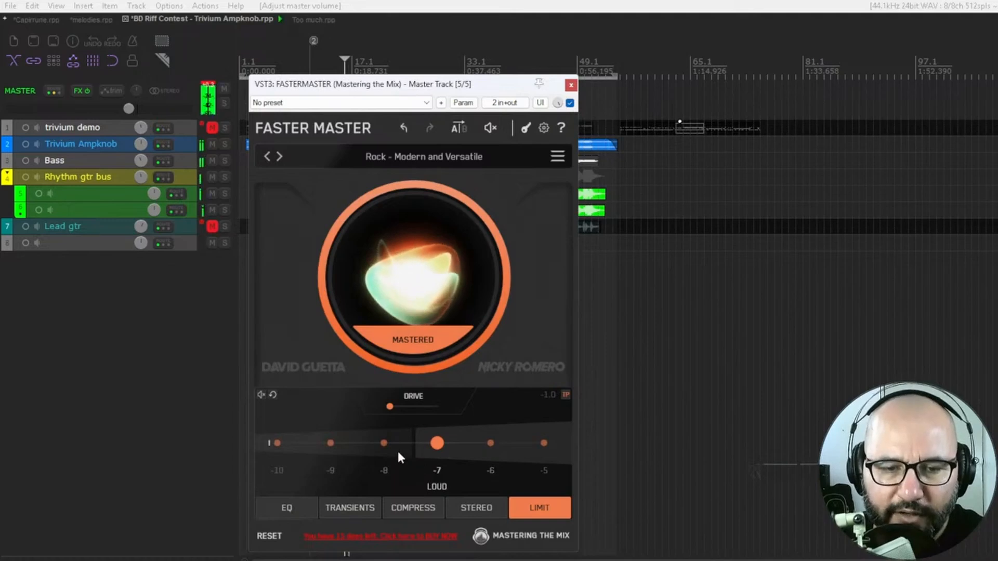
pyautogui.click(384, 443)
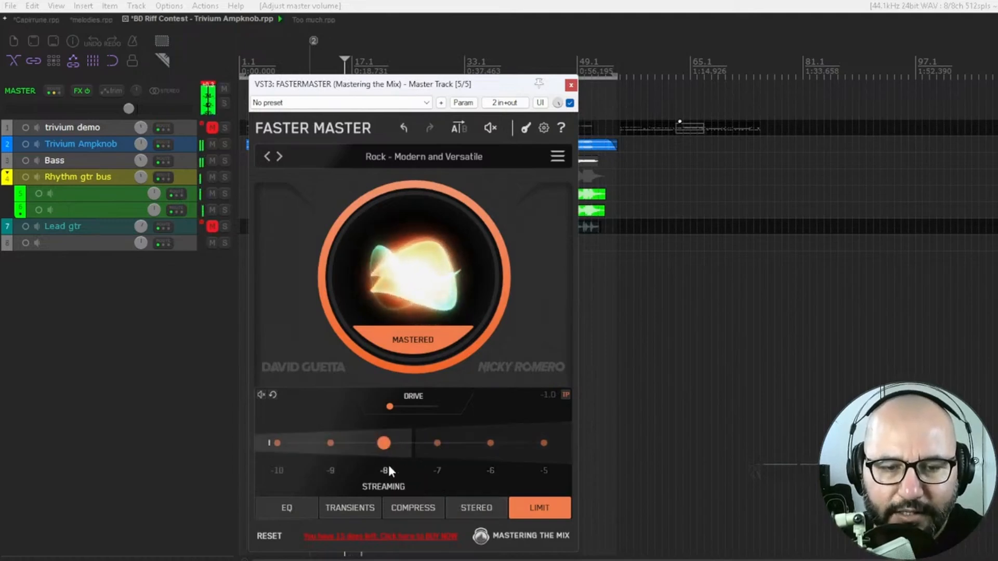
pyautogui.press('space')
# Step: Step the limiter's loudness target through -7, -6 and -5 with playback stopped, and set it to -9
pyautogui.click(437, 443)
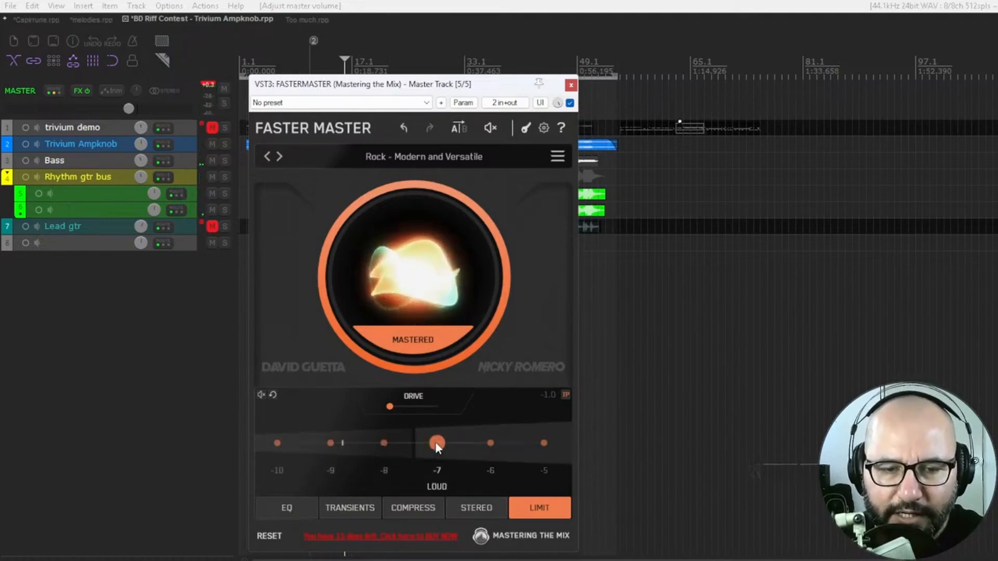
pyautogui.click(490, 443)
pyautogui.click(544, 442)
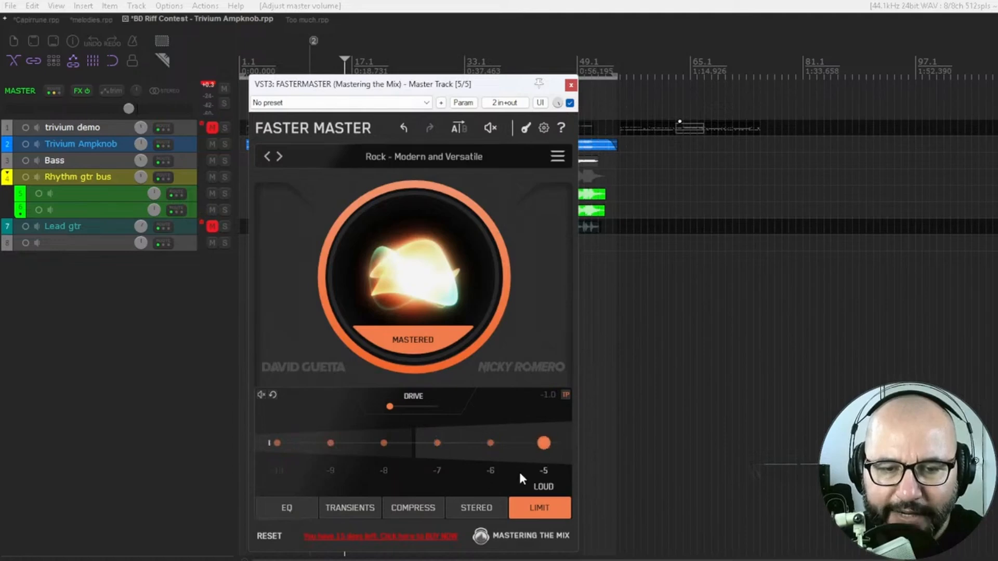
pyautogui.click(437, 444)
pyautogui.click(331, 443)
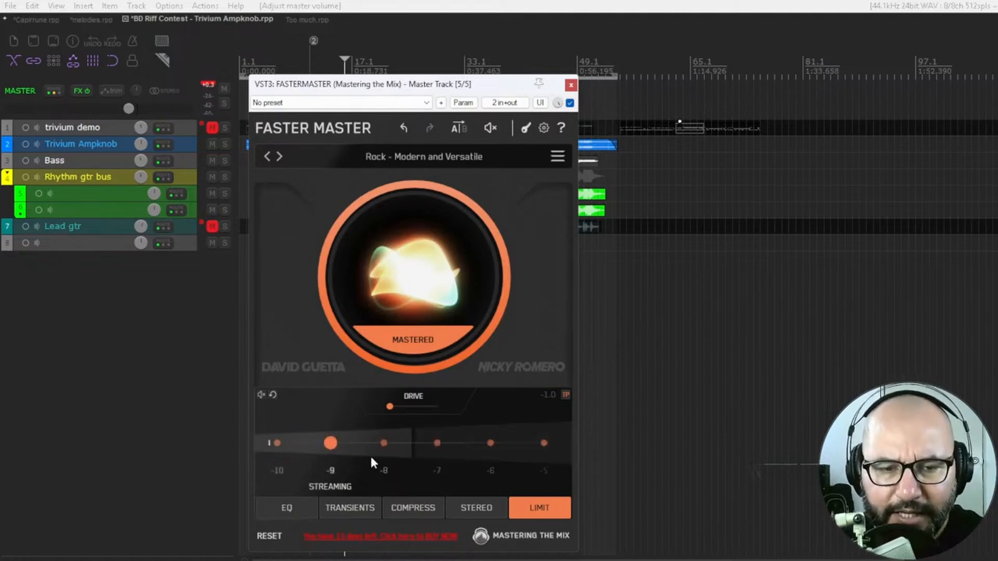
# Step: Play the master from the -9 target and compare the -10, -9, -8, -7 and -6 loudness targets
pyautogui.press('space')
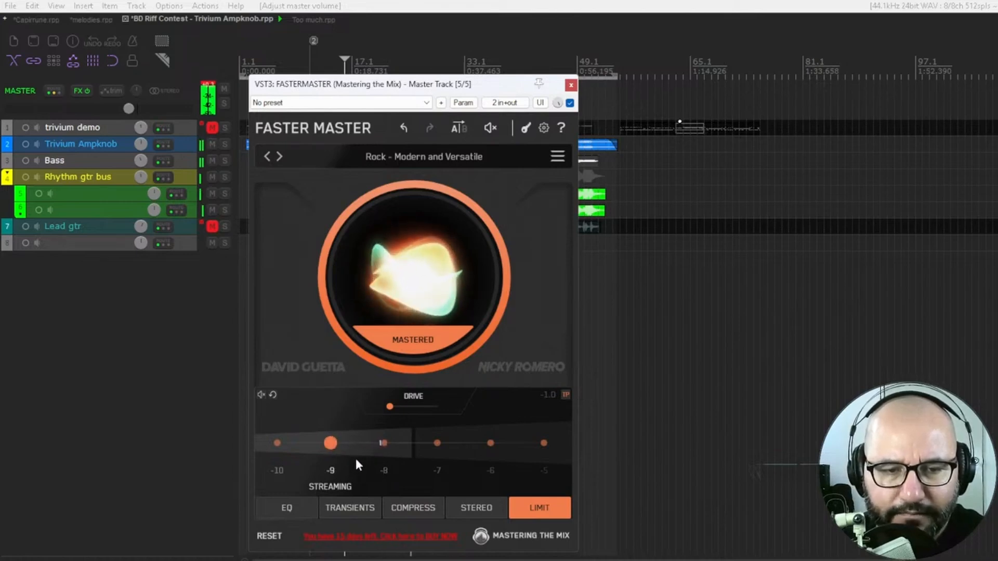
pyautogui.click(277, 443)
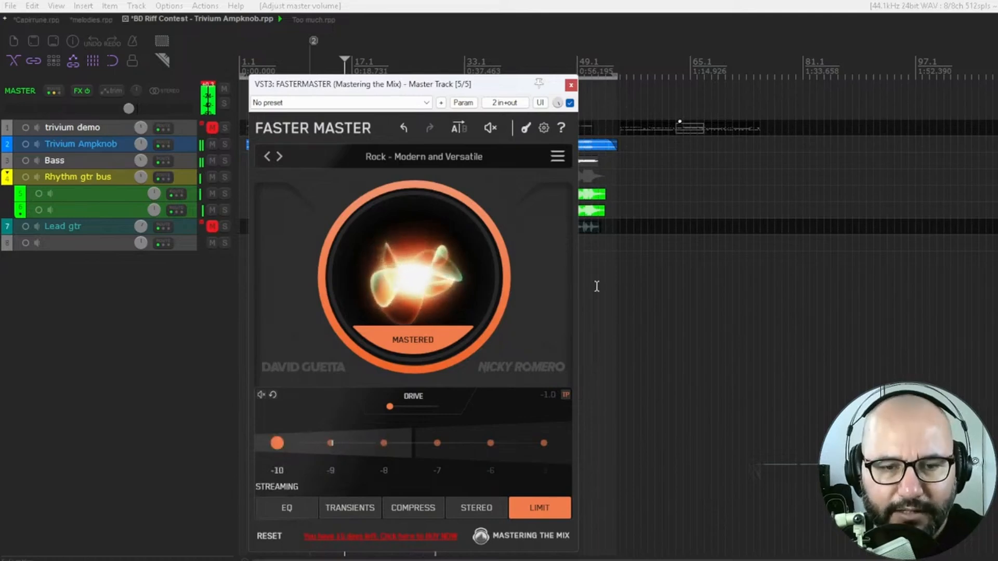
pyautogui.click(330, 443)
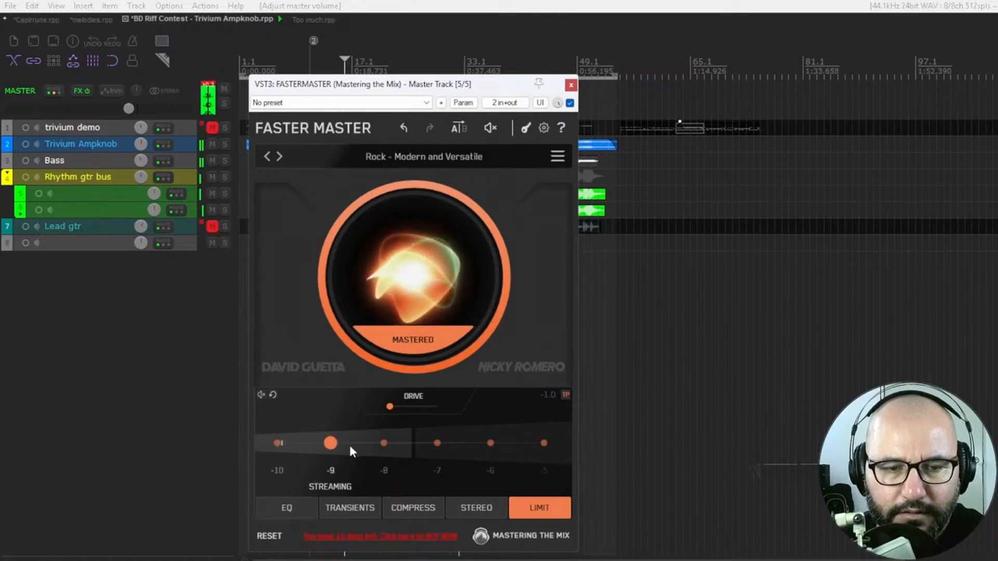
pyautogui.click(383, 443)
pyautogui.click(437, 443)
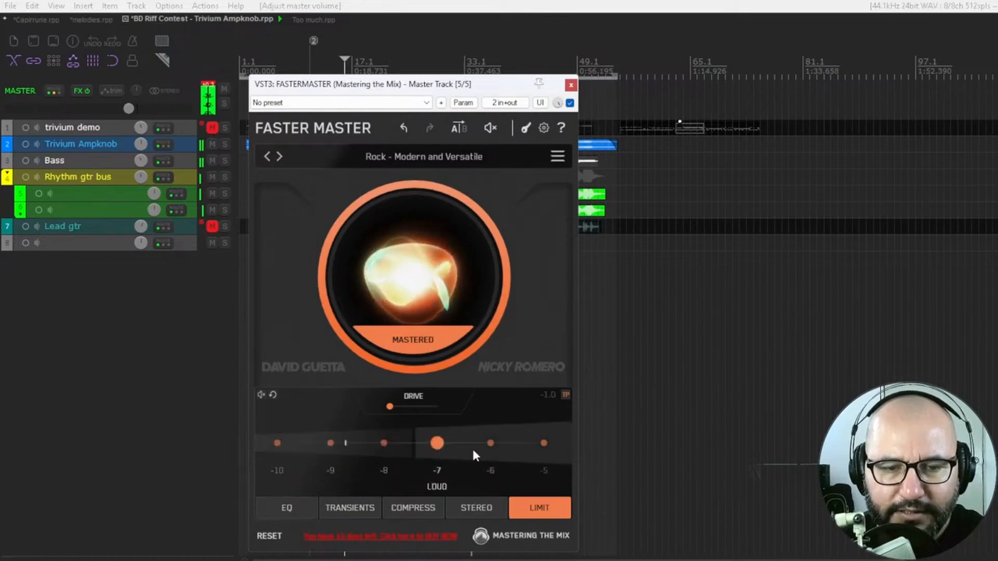
pyautogui.click(489, 442)
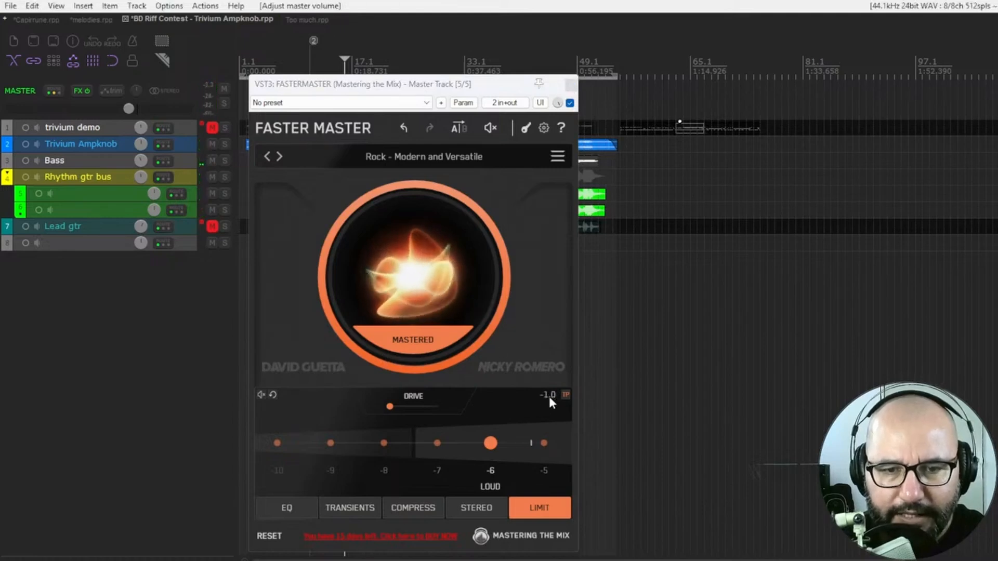
# Step: Replay the riff with the -6 target, switch the limiter to -7, and listen to the section repeatedly
pyautogui.press('space')
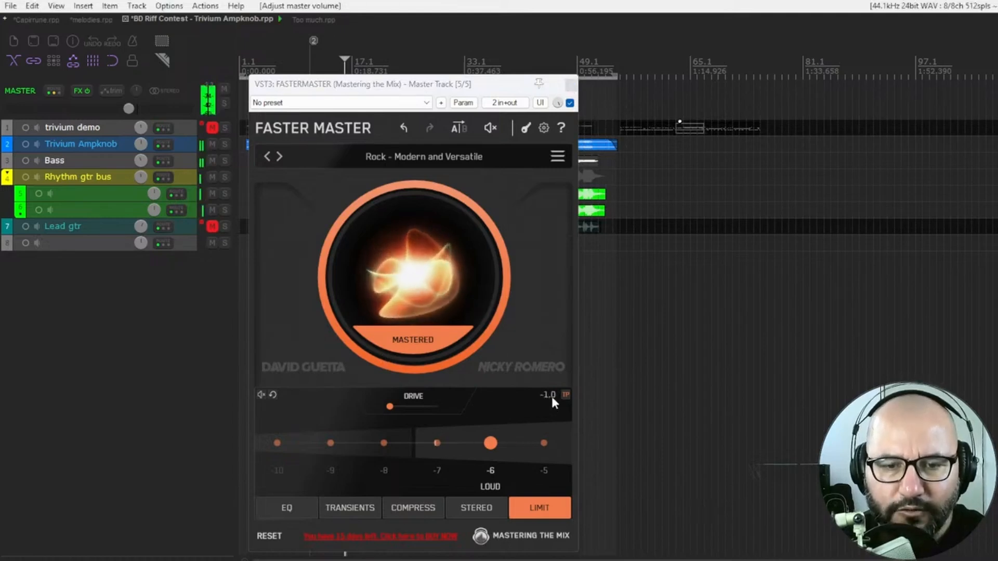
pyautogui.click(436, 443)
pyautogui.press('space')
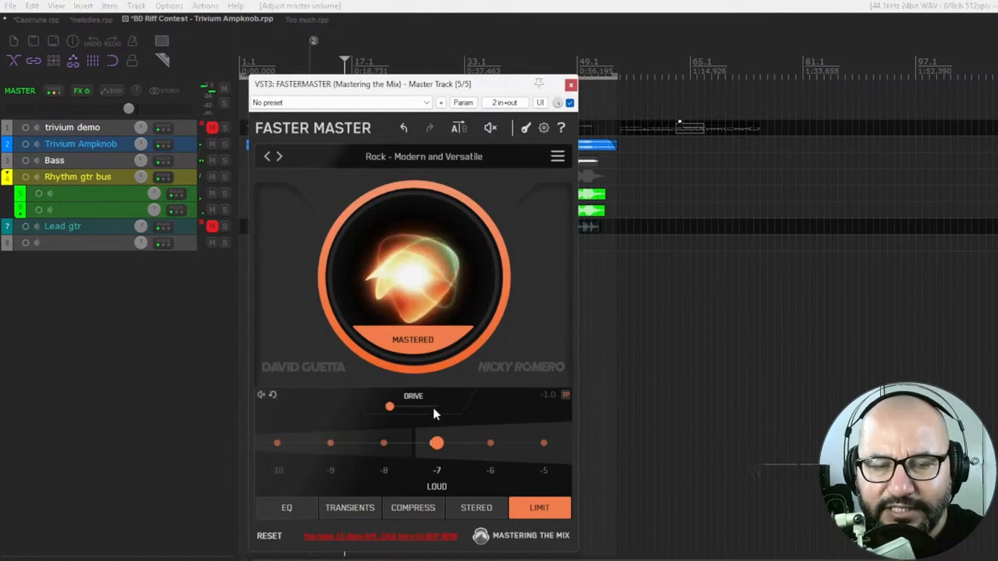
pyautogui.press('space')
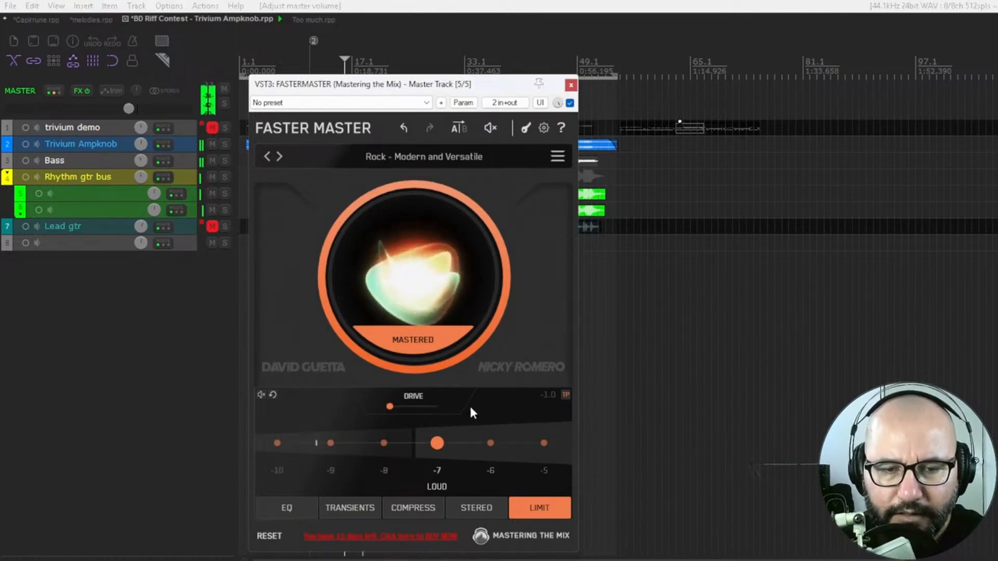
pyautogui.press('space')
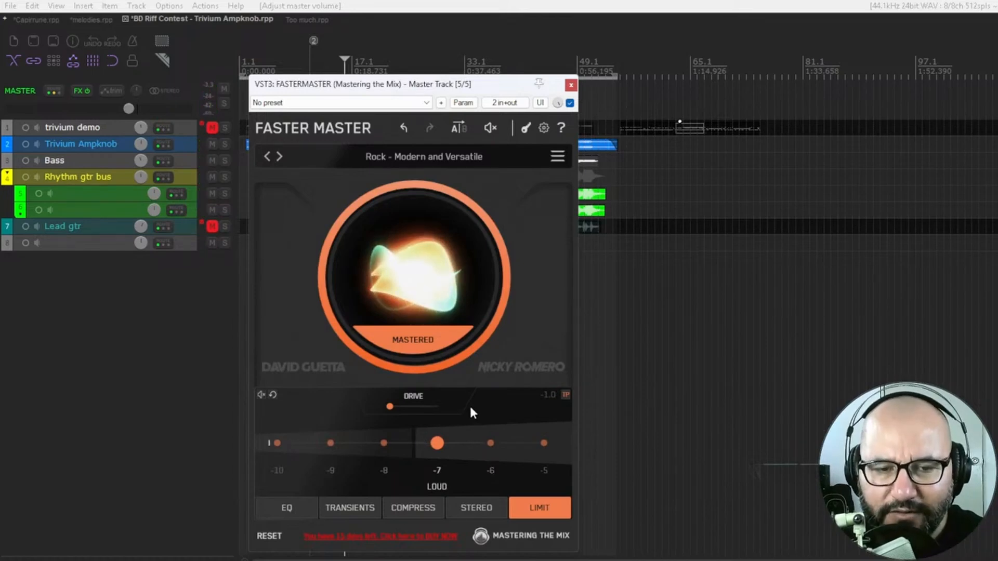
pyautogui.press('space')
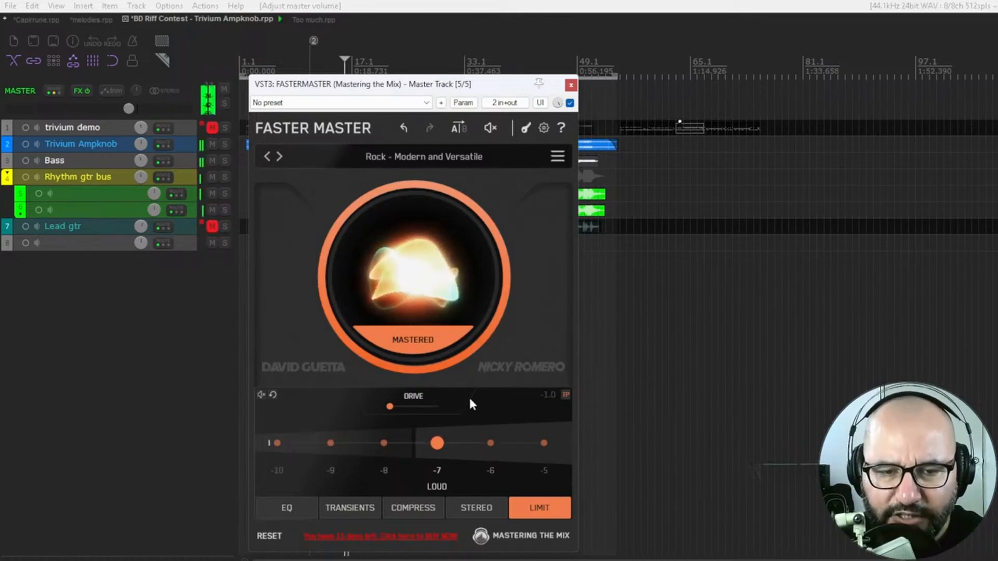
# Step: Compare the -6 and -7 loudness targets in repeated playbacks, and set the limiter to the -8 Streaming target
pyautogui.click(490, 444)
pyautogui.press('space')
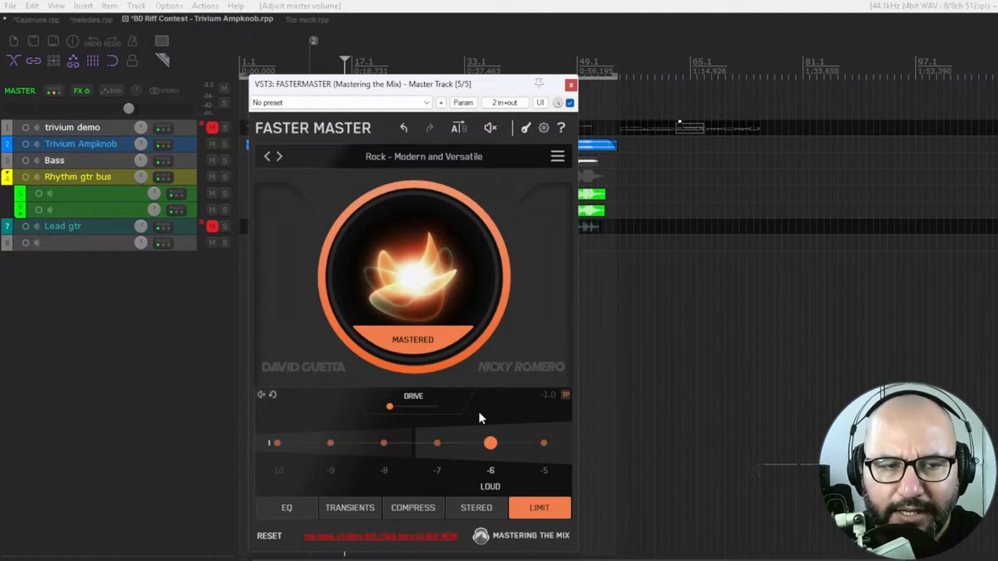
pyautogui.press('space')
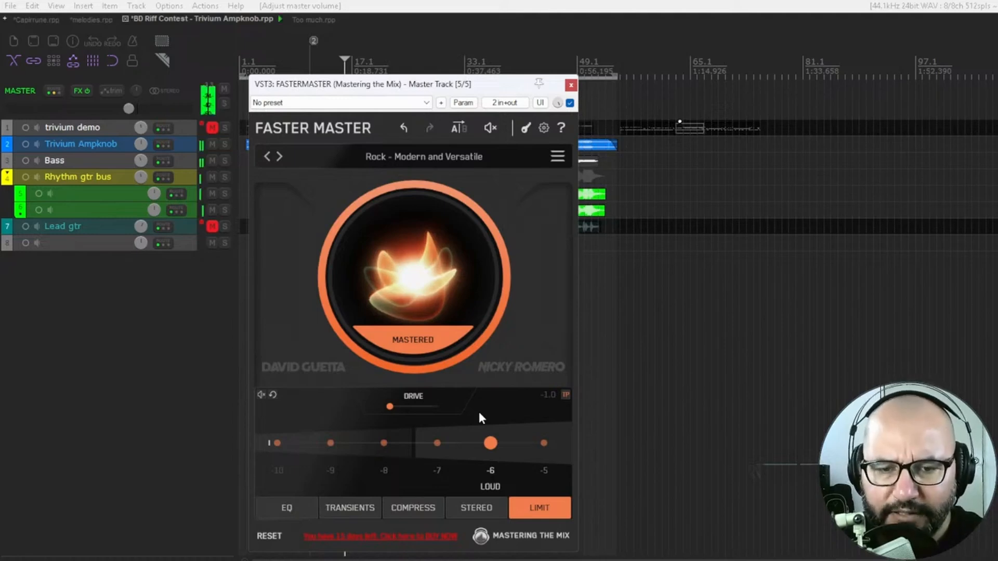
pyautogui.click(437, 443)
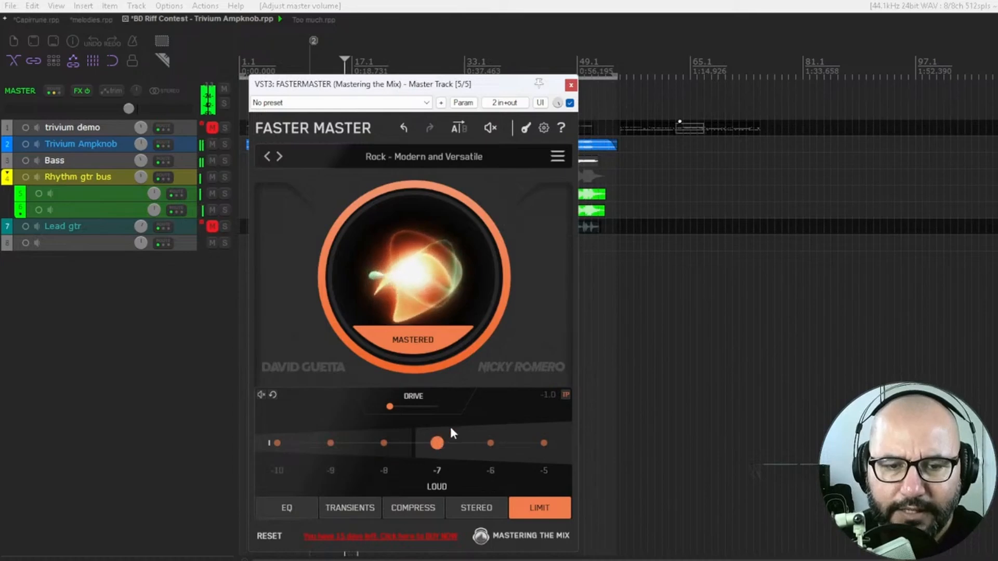
pyautogui.press('space')
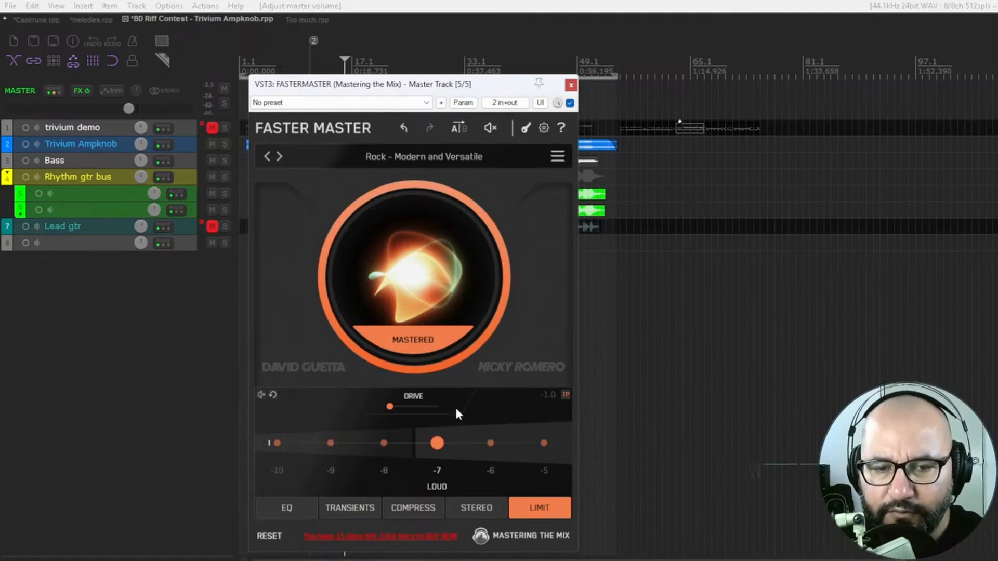
pyautogui.press('space')
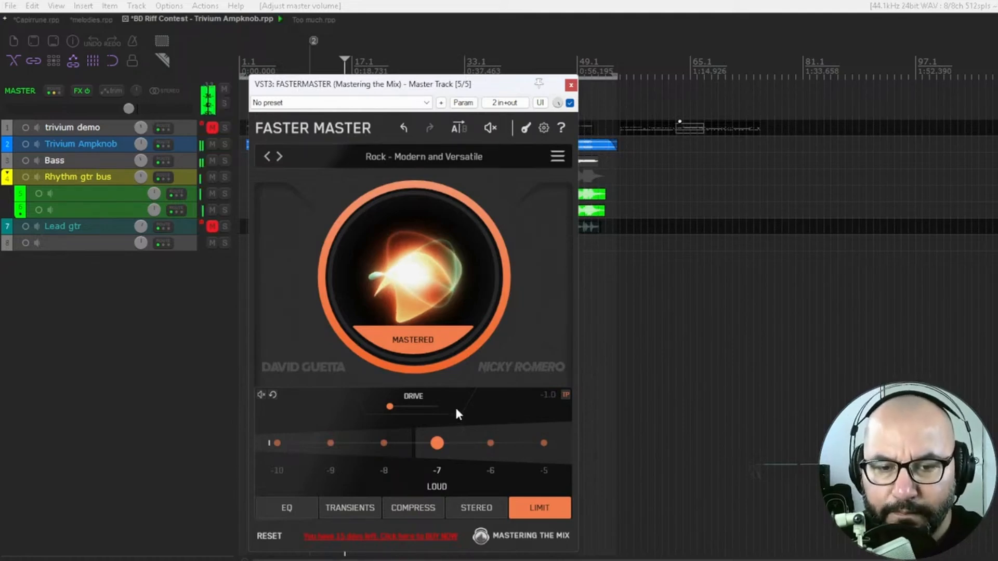
pyautogui.click(383, 443)
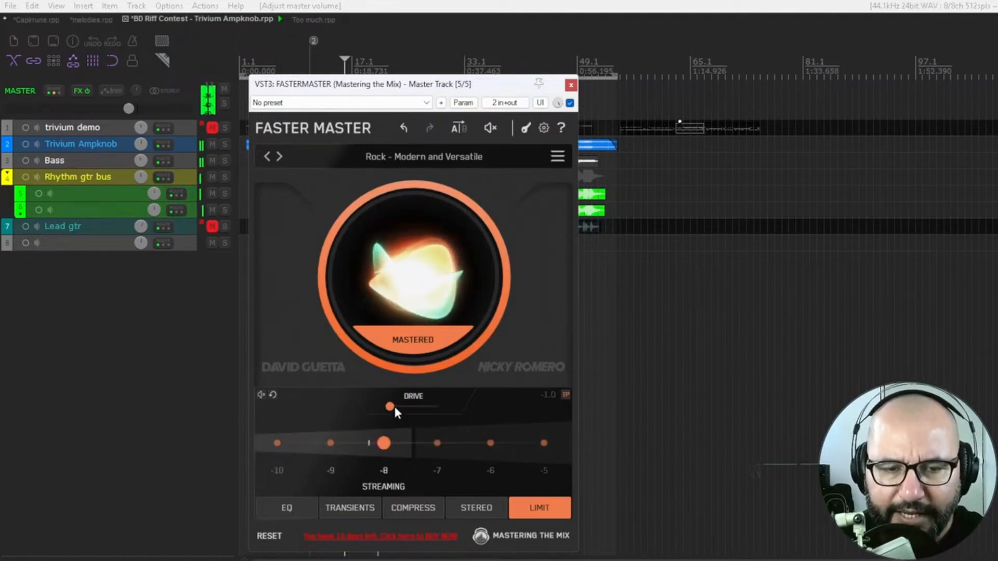
# Step: Try a higher limiter Drive during playback, reset it to its default, and replay the riff
pyautogui.moveTo(395, 406); pyautogui.dragTo(400, 409)
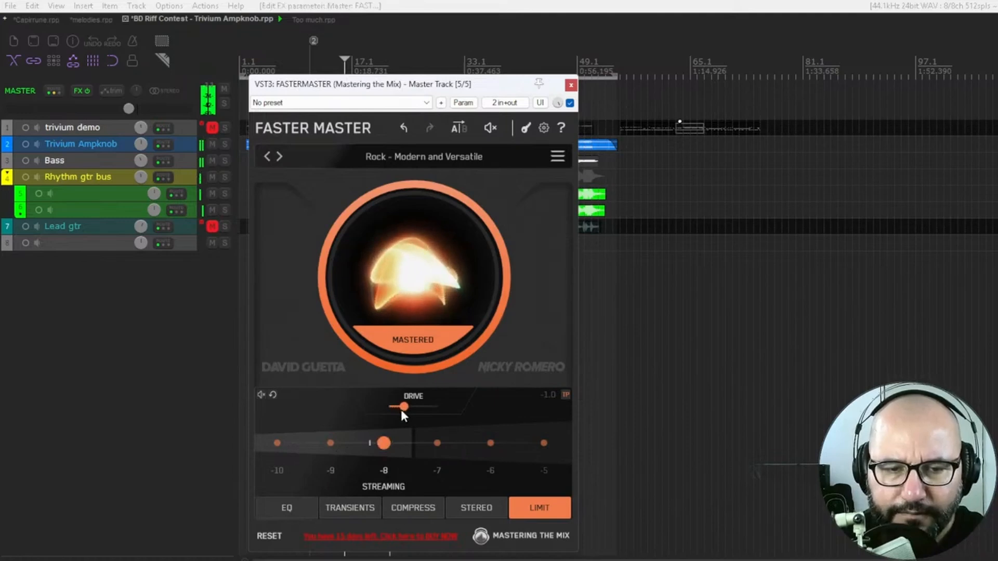
pyautogui.press('space')
pyautogui.doubleClick(403, 408)
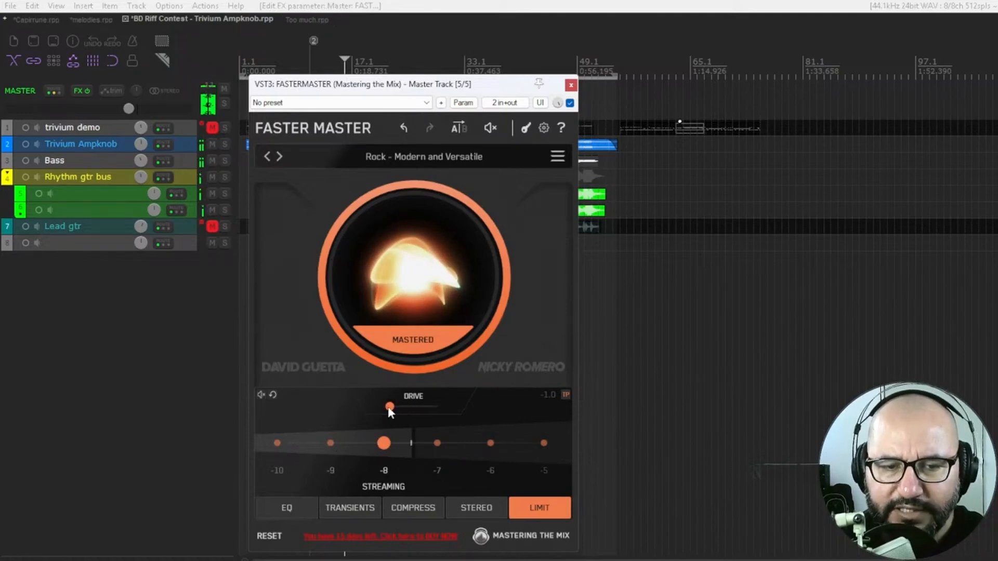
pyautogui.press('space')
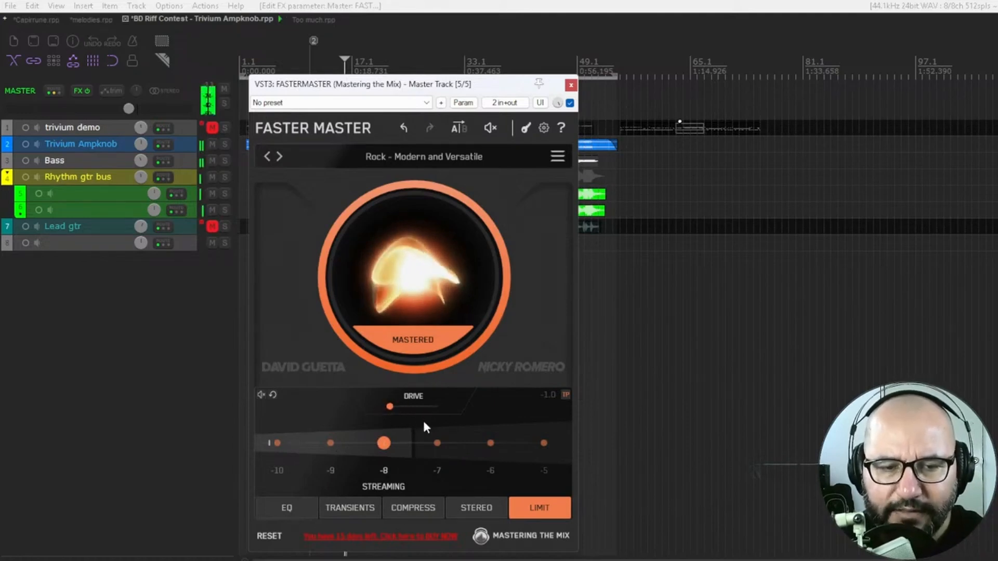
pyautogui.press('space')
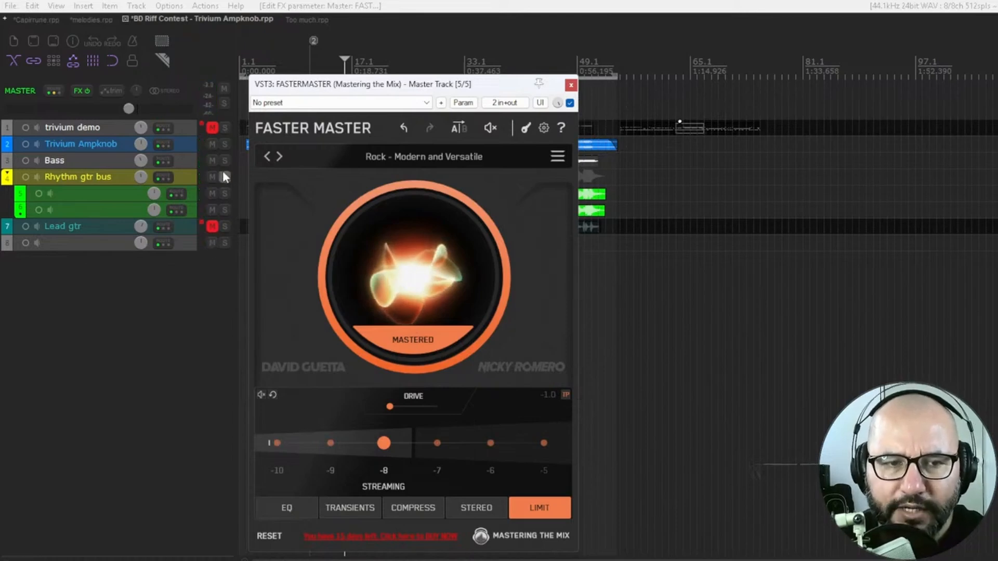
# Step: Solo the Trivium Ampknob track and bypass the Limit module during a short playback
pyautogui.click(224, 144)
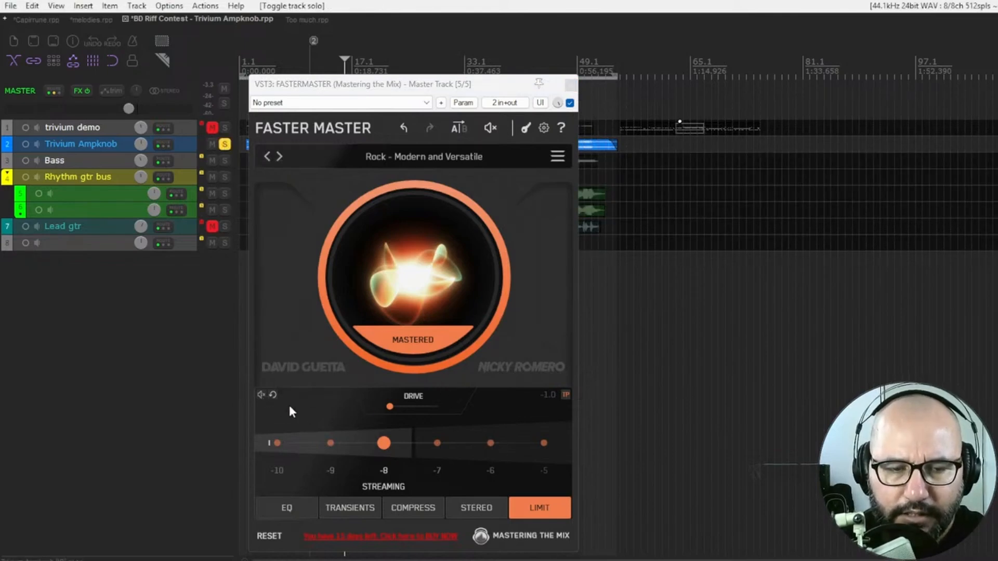
pyautogui.press('space')
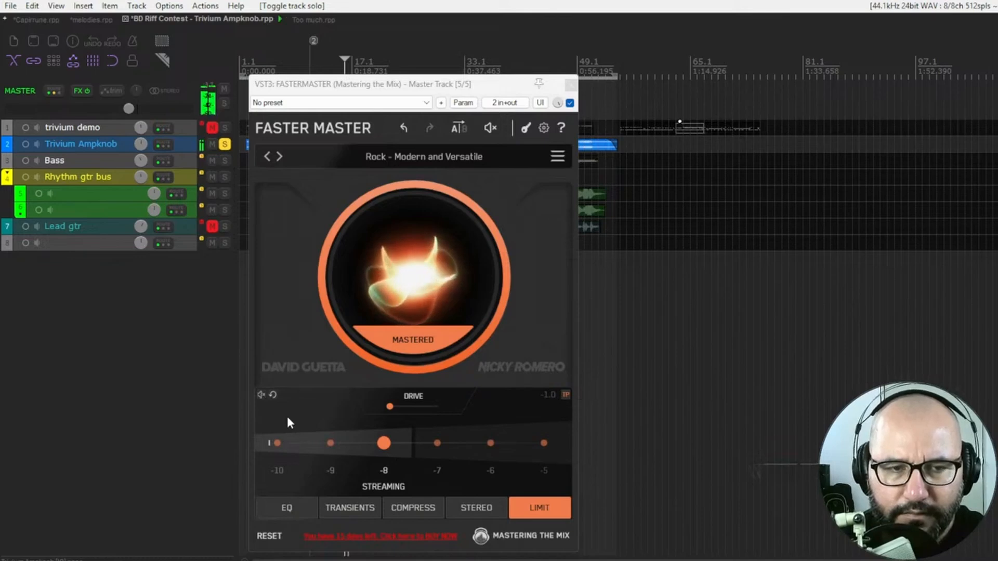
pyautogui.click(261, 395)
pyautogui.press('space')
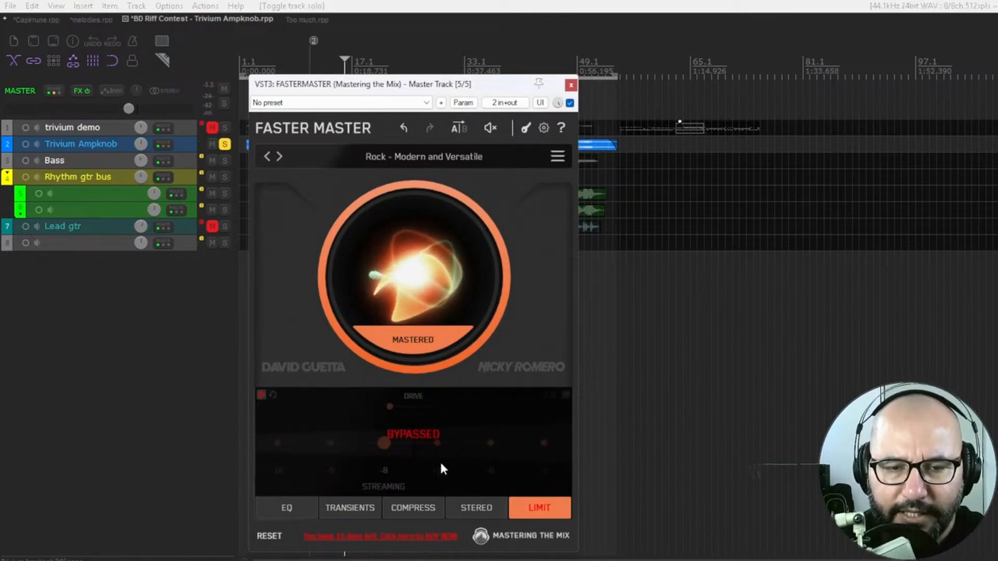
# Step: Raise the Compress module's intensity to Tight while the soloed track plays, and bypass the plugin to hear the unprocessed sound
pyautogui.press('space')
pyautogui.click(412, 506)
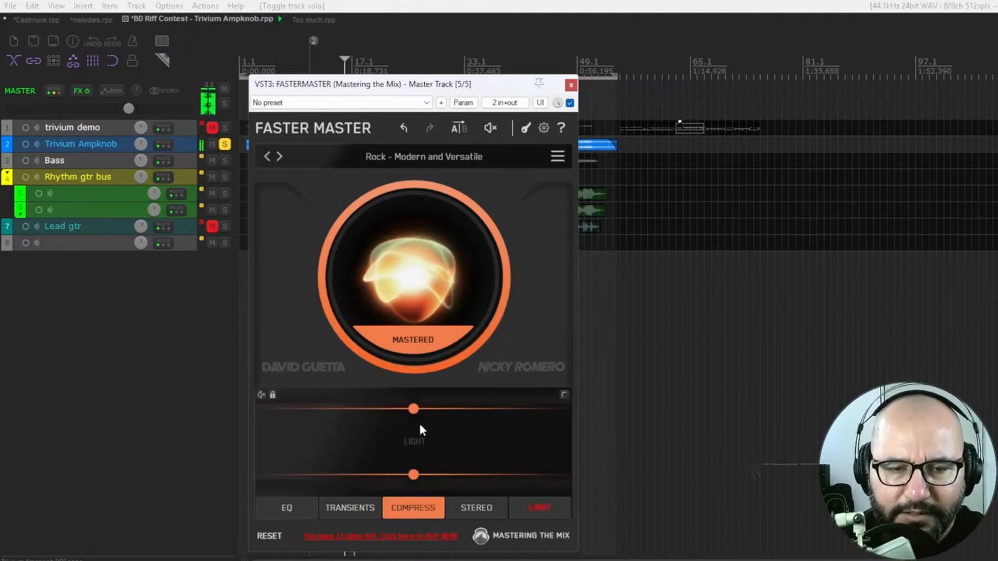
pyautogui.moveTo(413, 412); pyautogui.dragTo(413, 452)
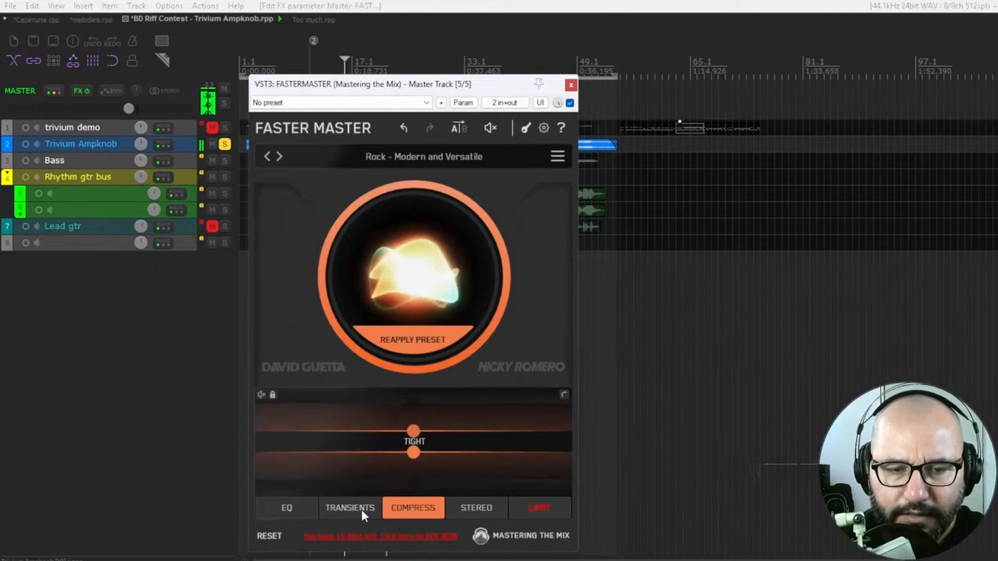
pyautogui.click(570, 103)
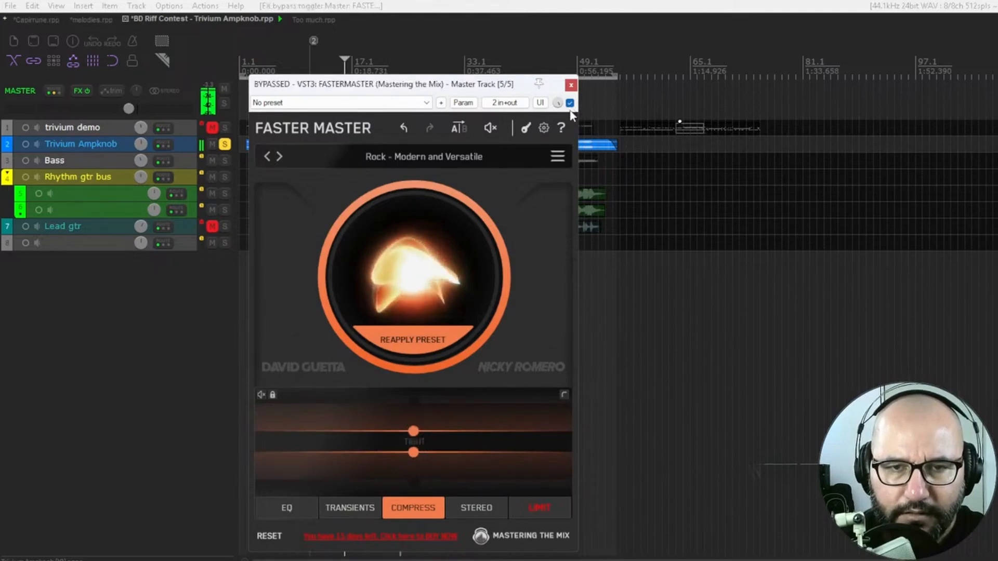
# Step: Re-enable the plugin, ease the EQ's low-end cut between about 50 and 100 Hz, and compare against bypass during playback
pyautogui.click(570, 103)
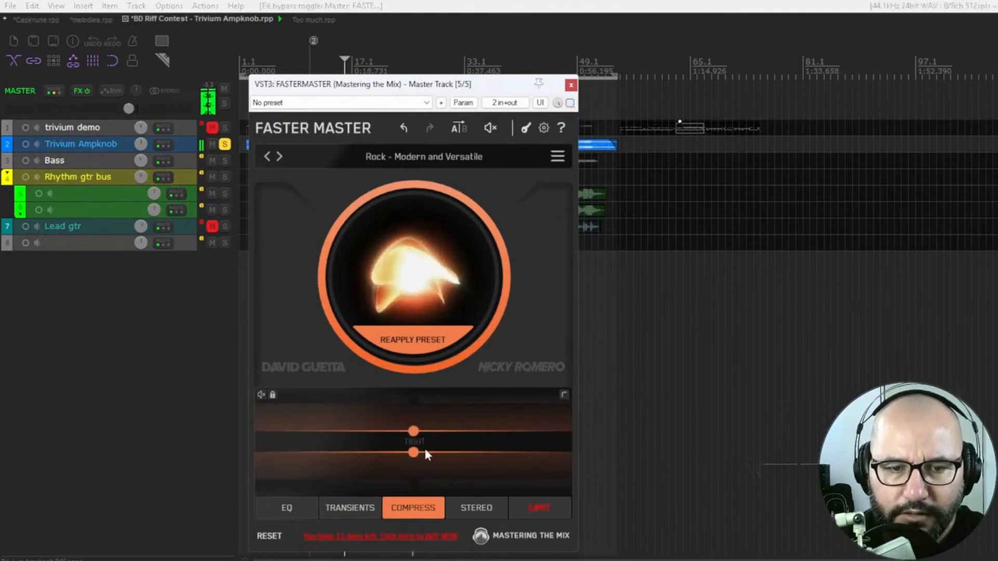
pyautogui.click(301, 507)
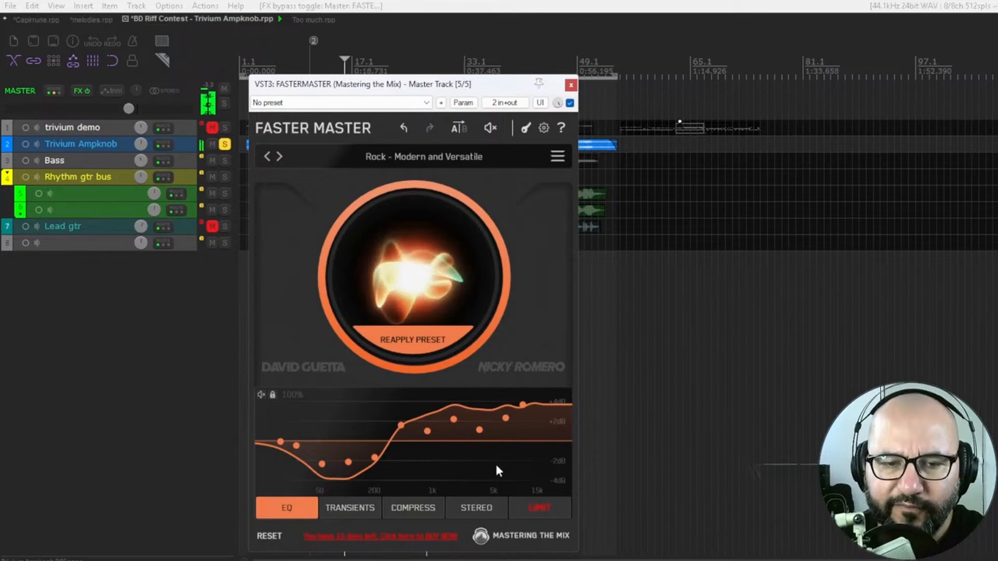
pyautogui.moveTo(351, 460); pyautogui.dragTo(322, 459)
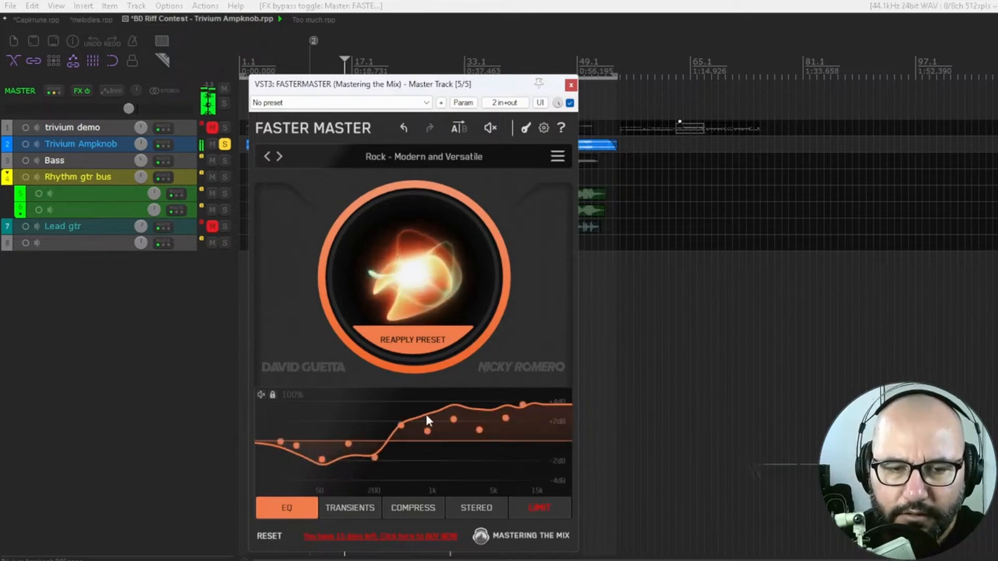
pyautogui.click(569, 103)
pyautogui.click(570, 103)
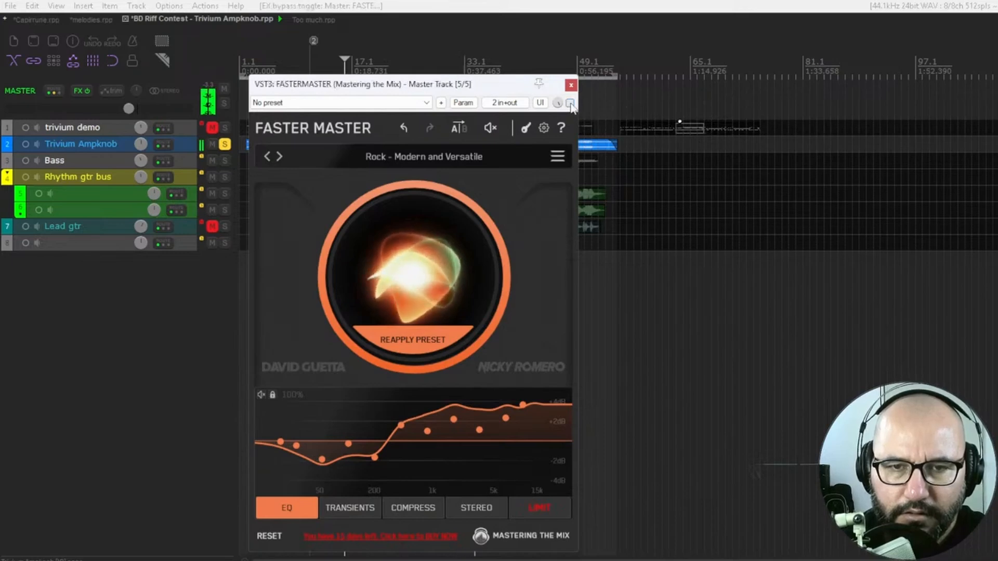
# Step: Raise the Transients module's punch to the maximum during playback and compare the sound with that module bypassed and active
pyautogui.click(358, 506)
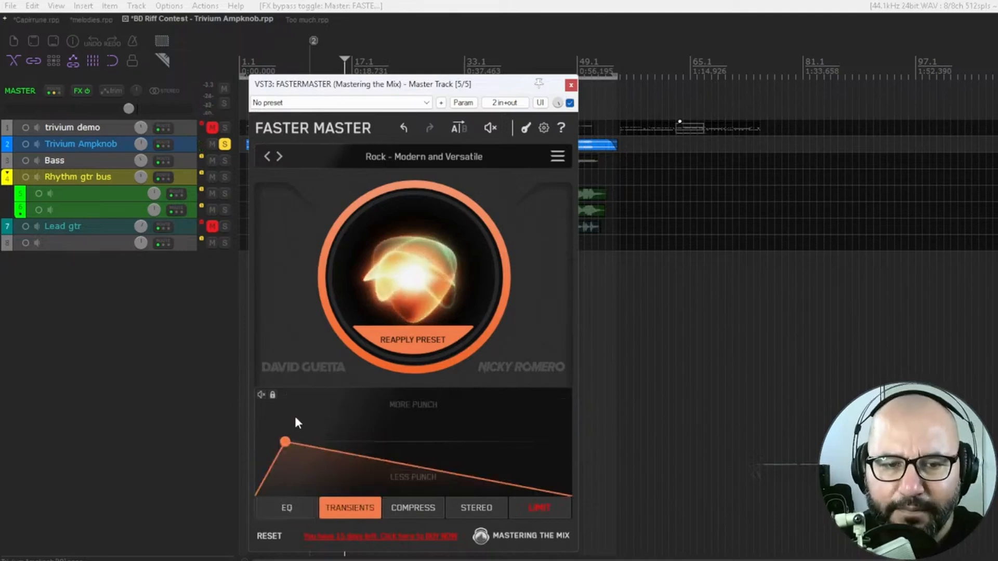
pyautogui.press('space')
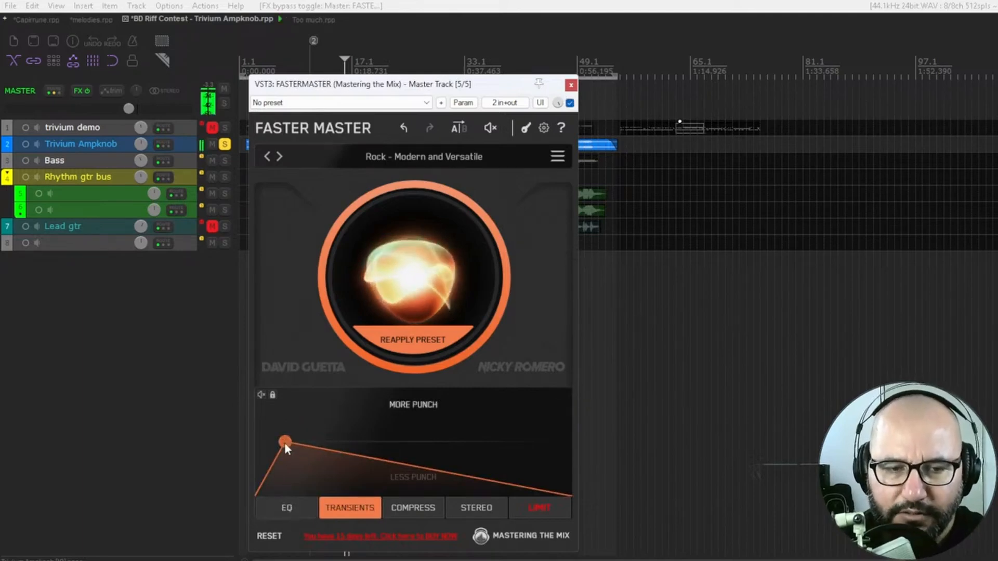
pyautogui.moveTo(285, 442); pyautogui.dragTo(294, 381)
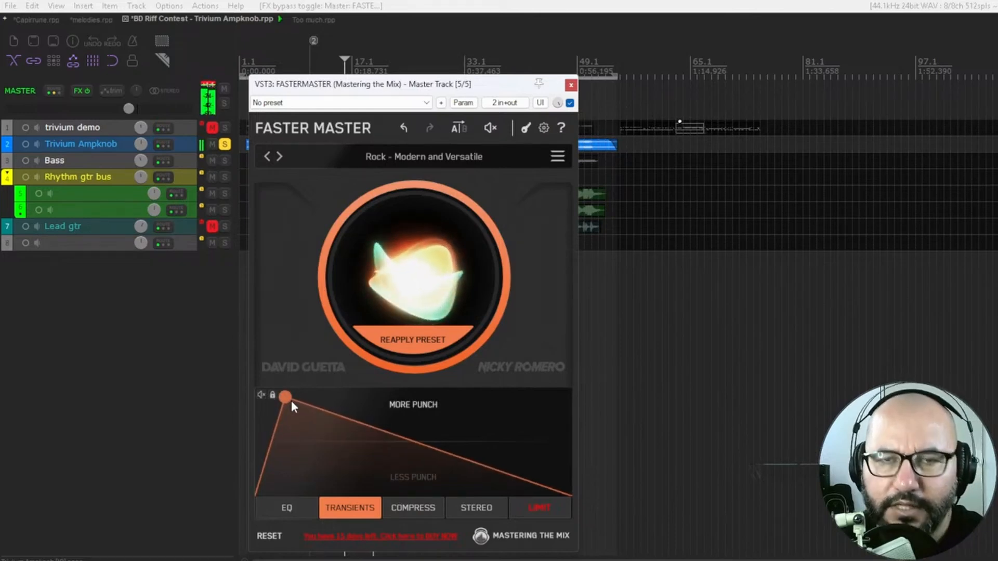
pyautogui.click(261, 395)
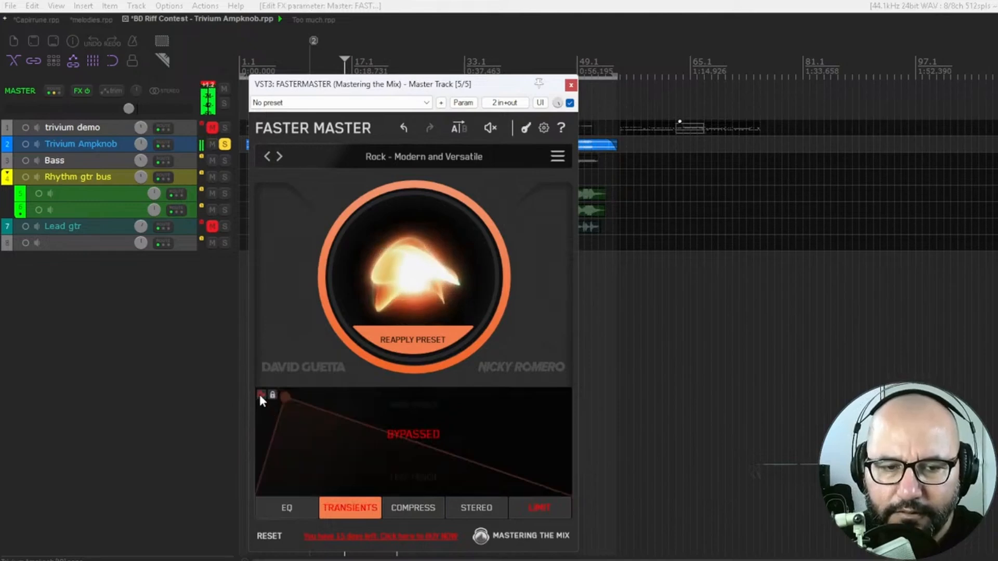
pyautogui.click(260, 395)
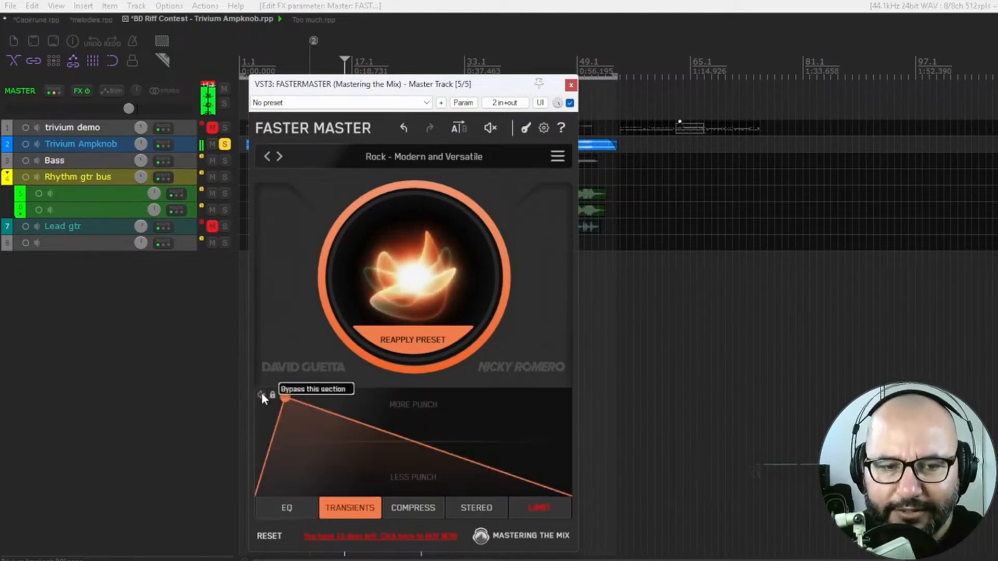
pyautogui.click(261, 395)
pyautogui.click(261, 395)
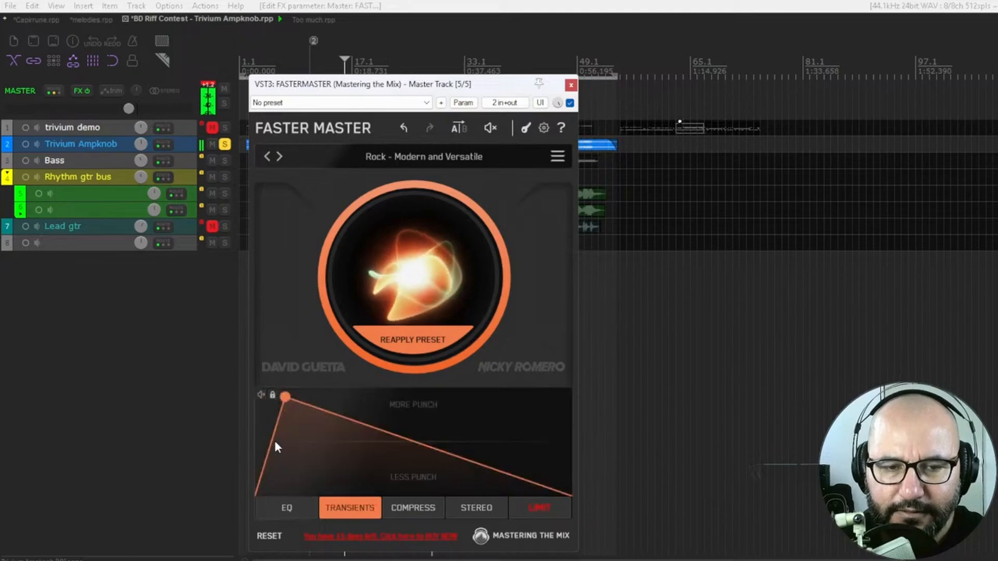
# Step: Check the Compress and Stereo modules, and reduce the Transients module's punch slightly
pyautogui.click(417, 503)
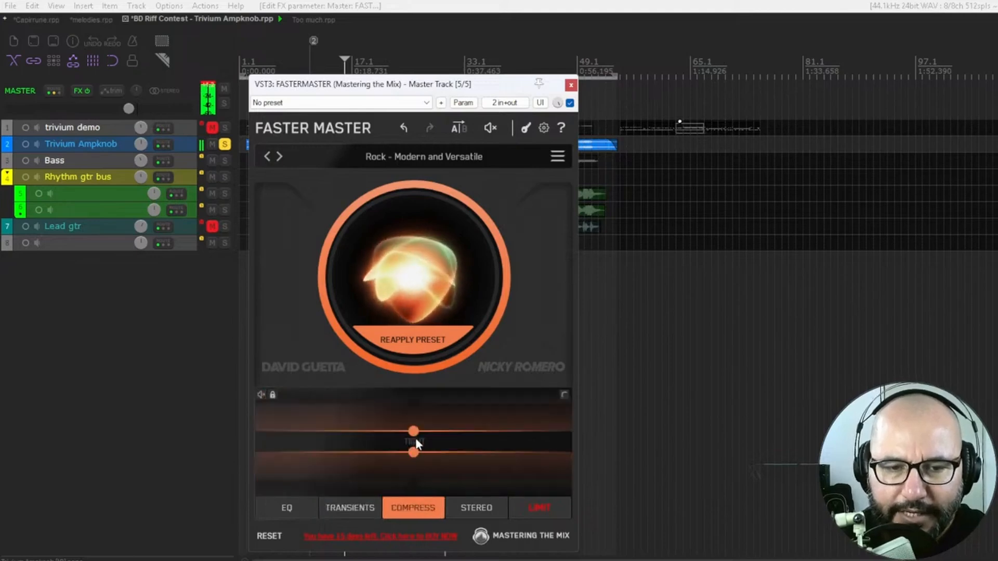
pyautogui.click(474, 504)
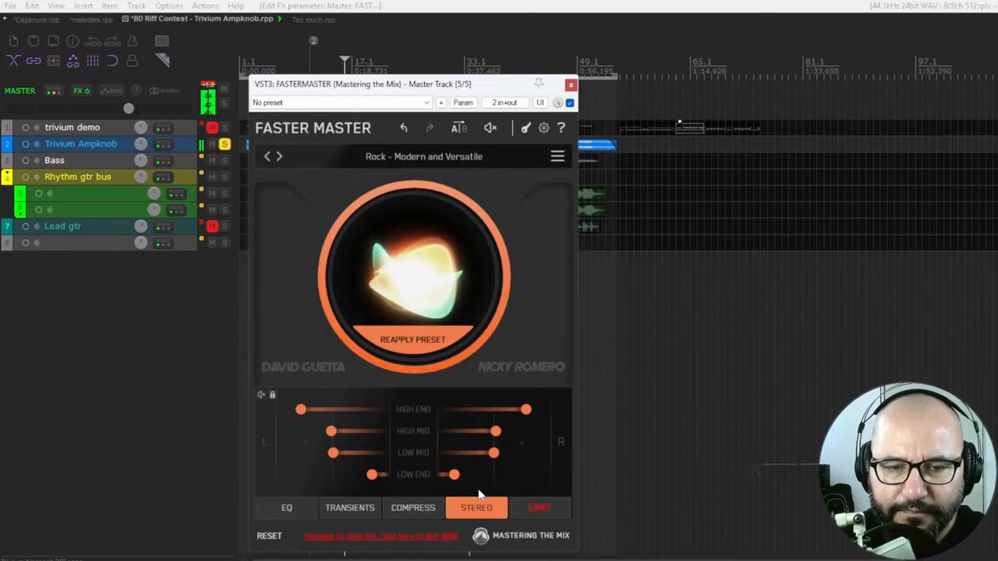
pyautogui.click(354, 504)
pyautogui.moveTo(283, 421); pyautogui.dragTo(283, 419)
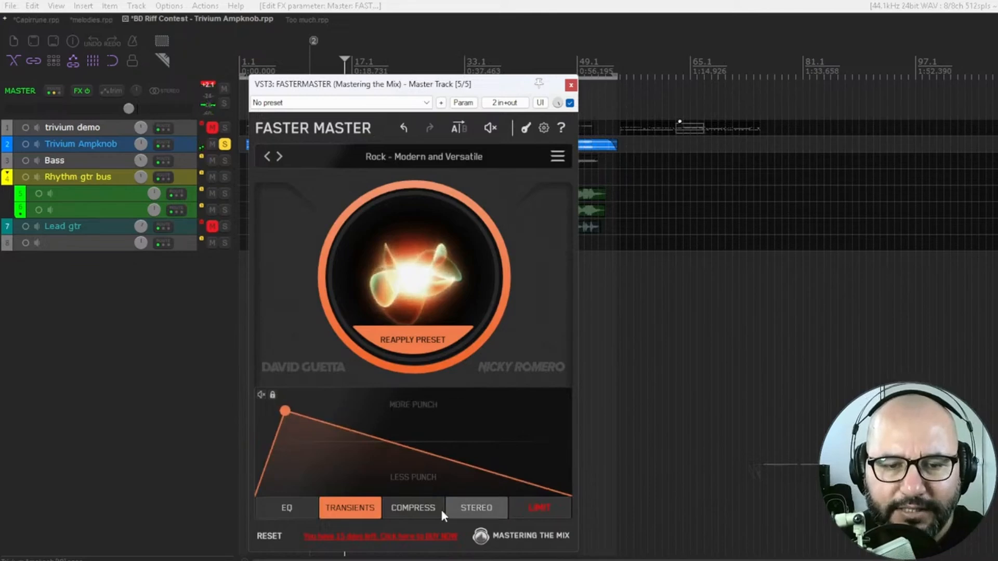
# Step: Lower the Compress module's intensity slightly within Tight, and bypass the plugin
pyautogui.click(418, 507)
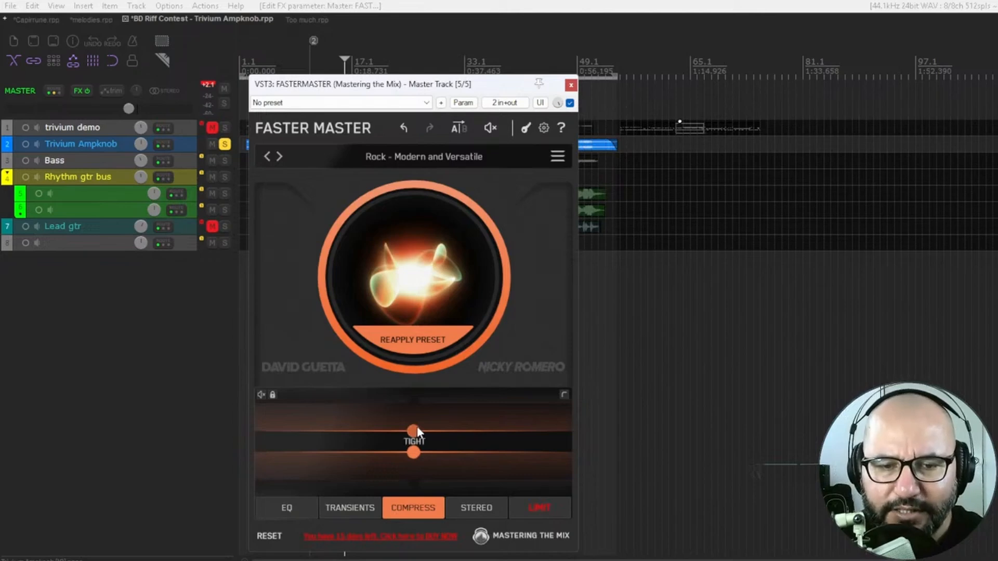
pyautogui.moveTo(417, 426); pyautogui.dragTo(418, 425)
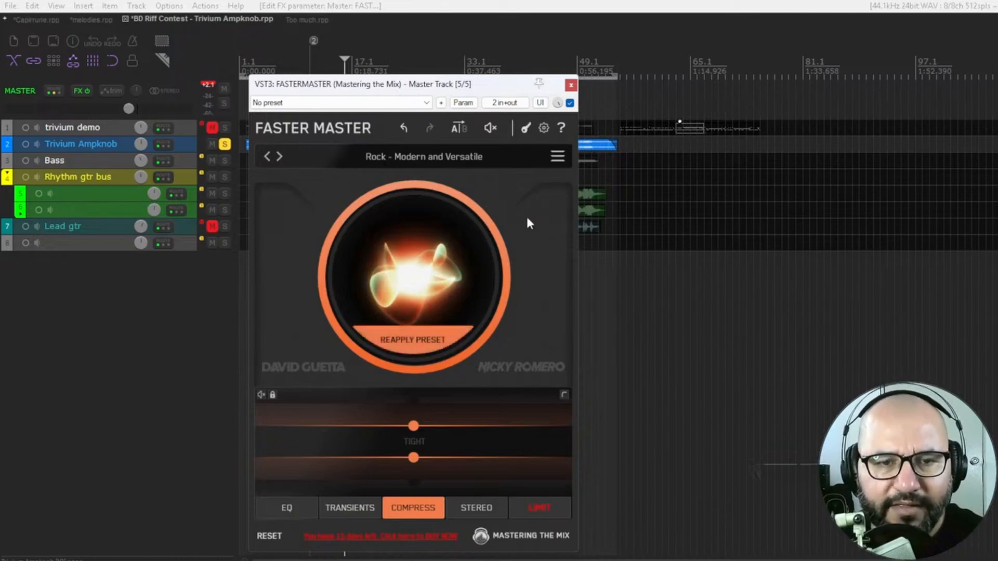
pyautogui.click(570, 103)
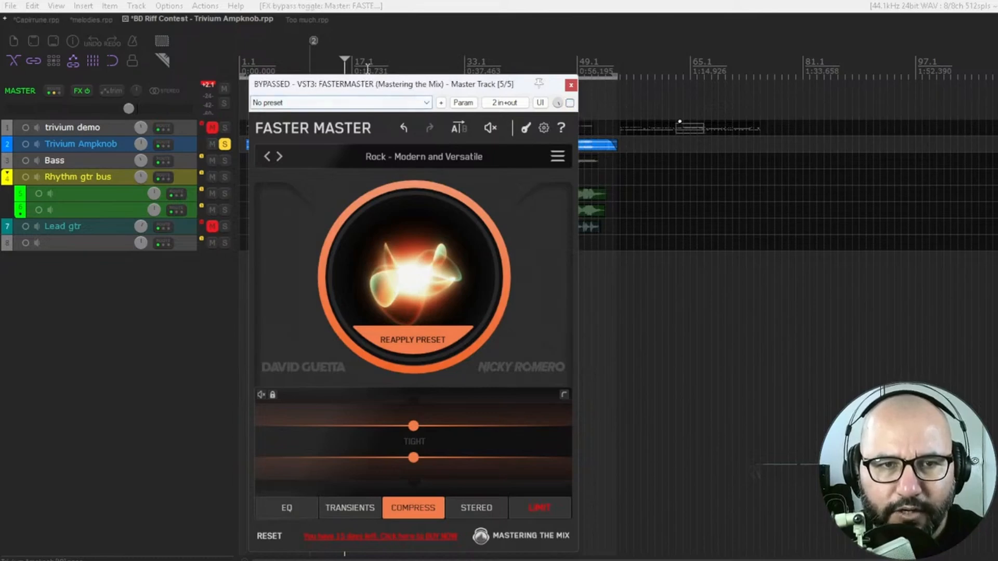
# Step: Switch to the Too much.rpp project, dismiss Faster Master's analysis instructions, and play the unprocessed mix
pyautogui.click(306, 20)
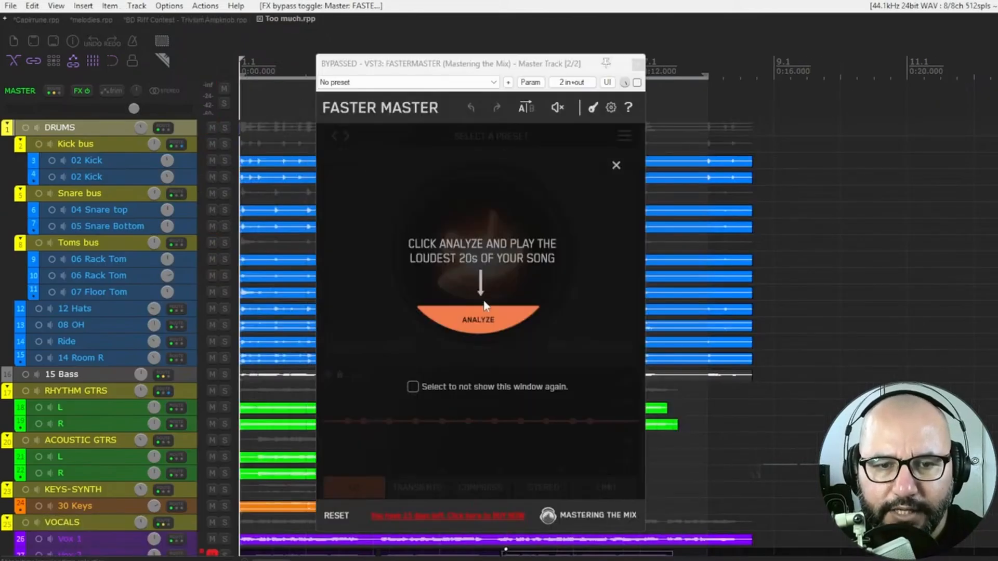
pyautogui.click(613, 167)
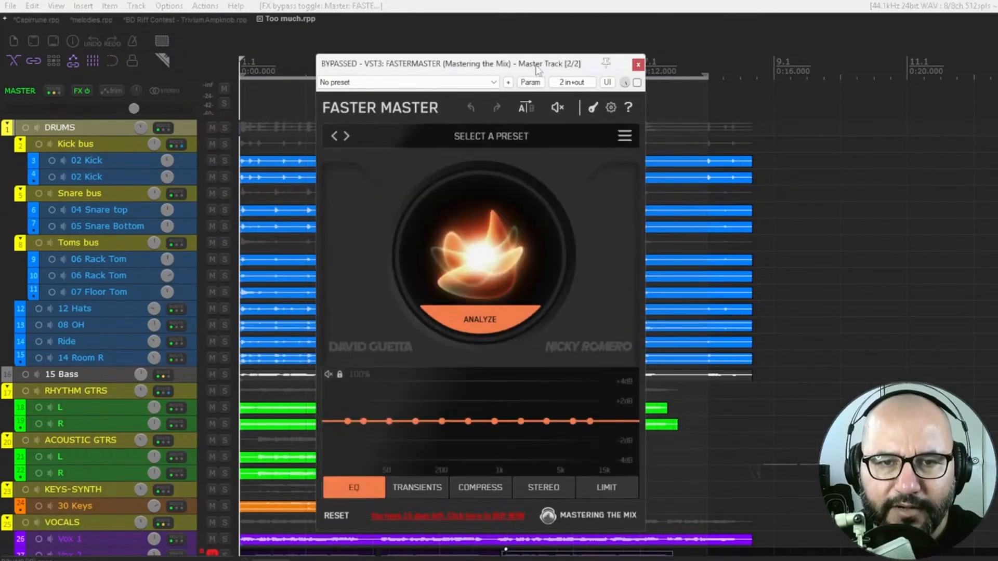
pyautogui.press('space')
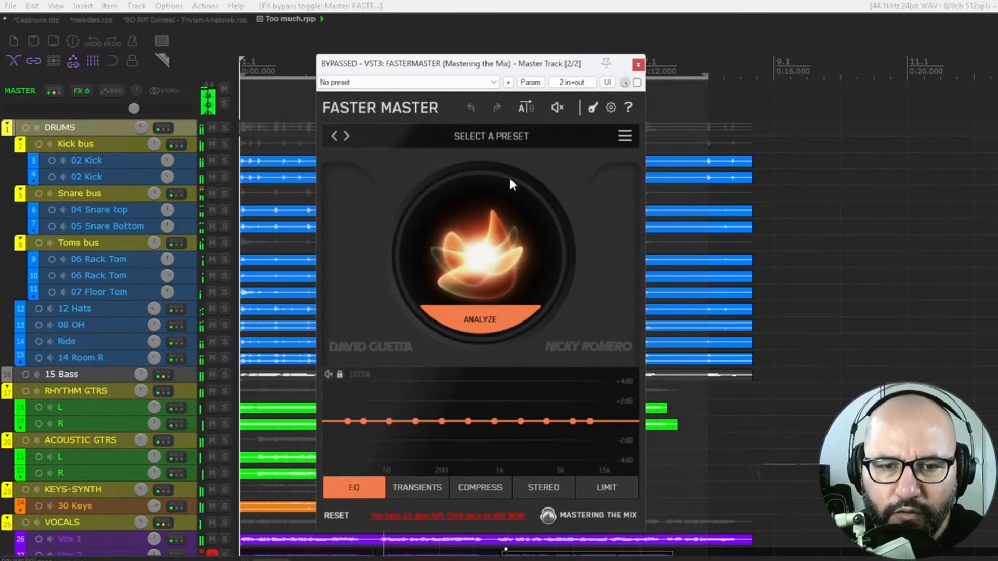
# Step: Analyze the playing mix with Faster Master enabled and apply the Classic and Cool smart preset
pyautogui.click(475, 320)
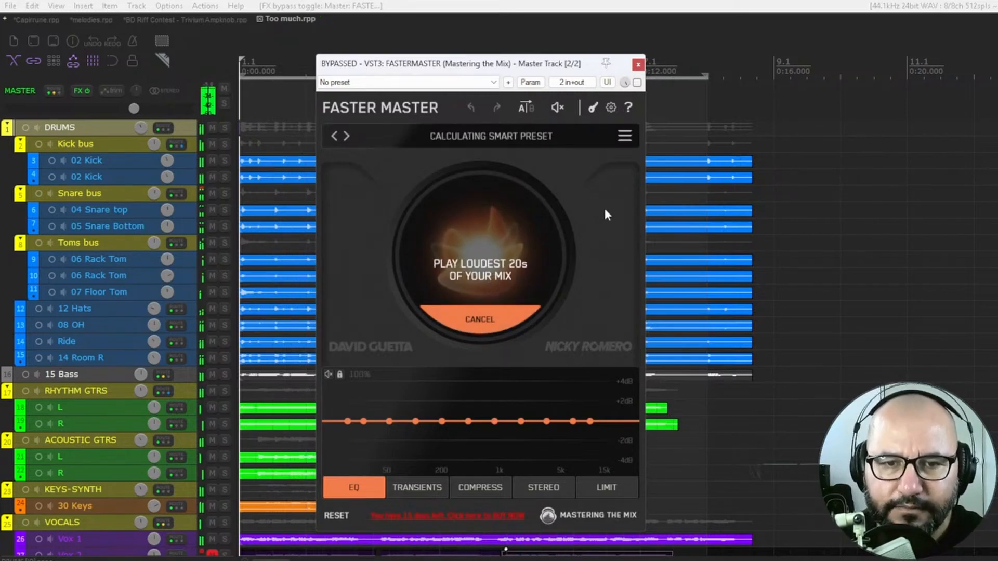
pyautogui.click(636, 82)
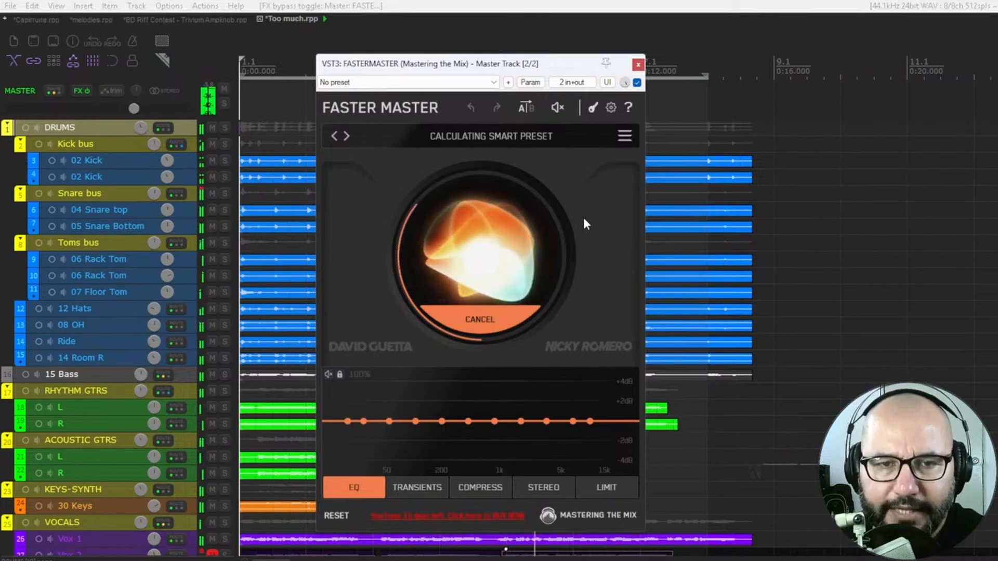
pyautogui.moveTo(501, 137)
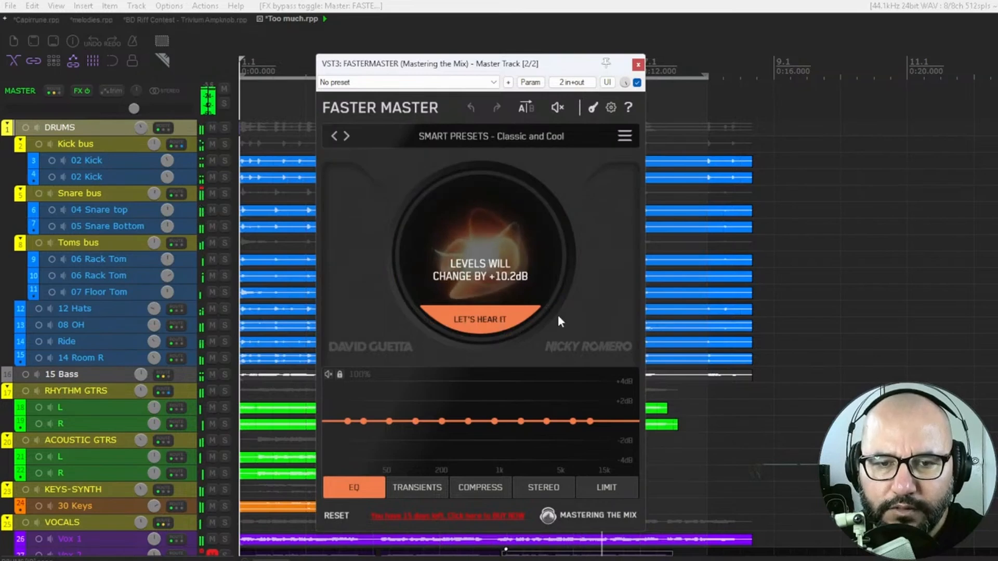
pyautogui.click(478, 319)
# Step: Replay the mastered song and compare it with the plugin bypassed and active
pyautogui.press('space')
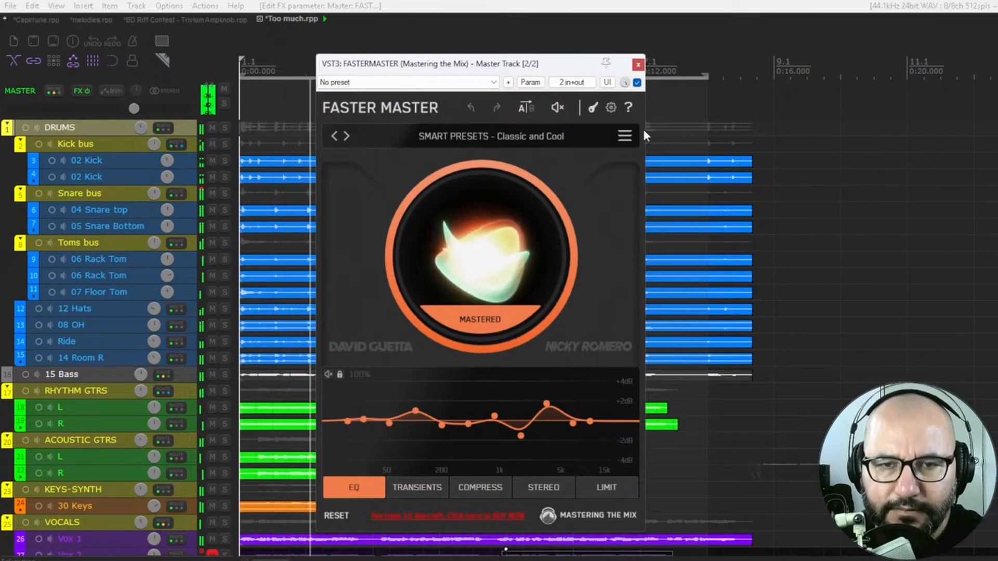
pyautogui.click(637, 83)
pyautogui.click(636, 83)
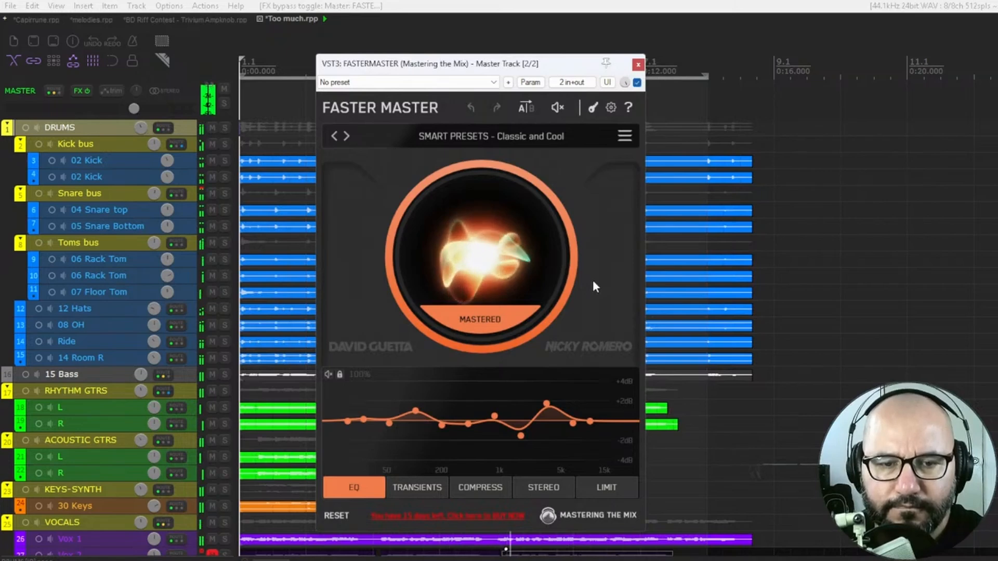
# Step: Review the Transients and Compress modules, and compare the playback with the EQ module bypassed and active
pyautogui.click(418, 491)
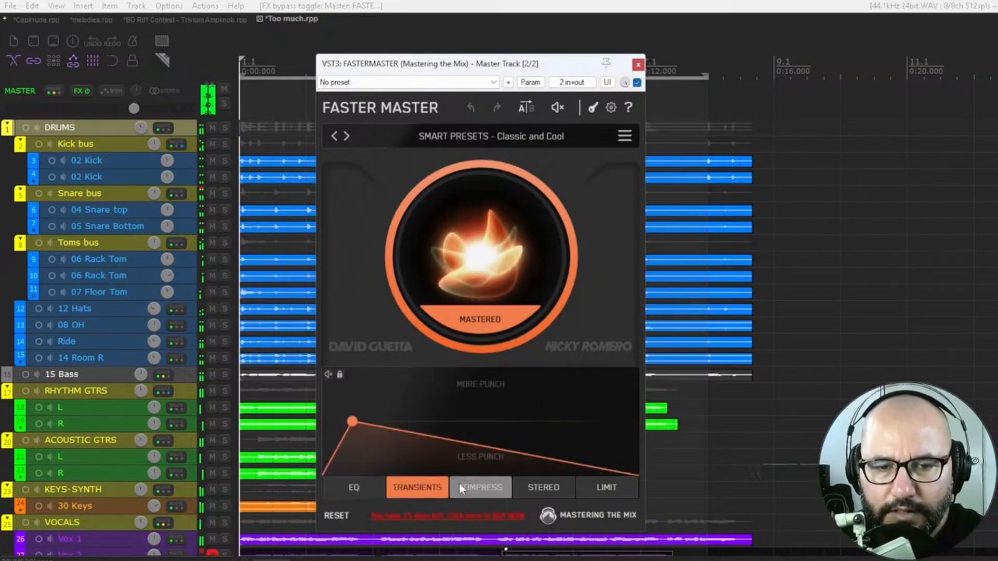
pyautogui.click(475, 487)
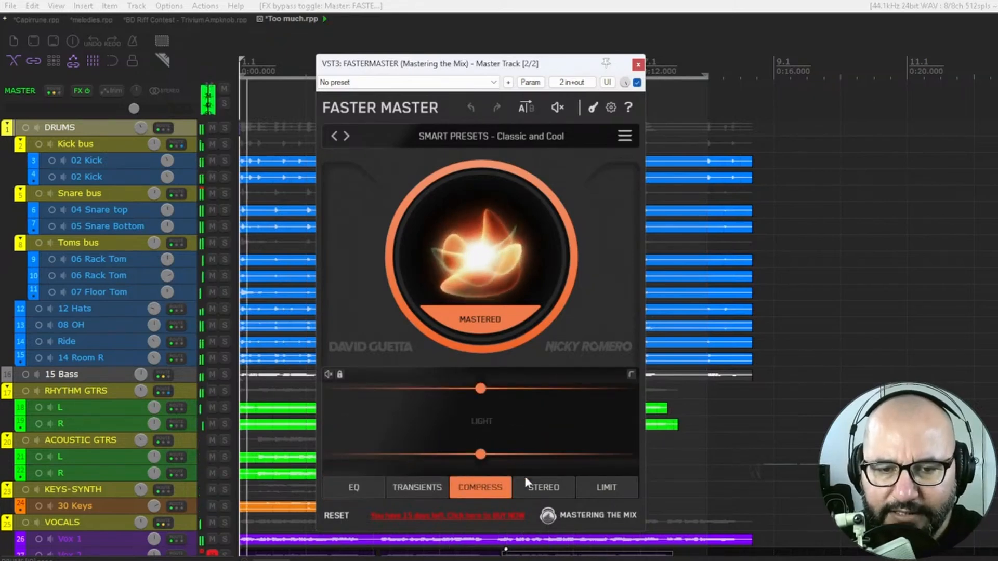
pyautogui.press('space')
pyautogui.click(363, 487)
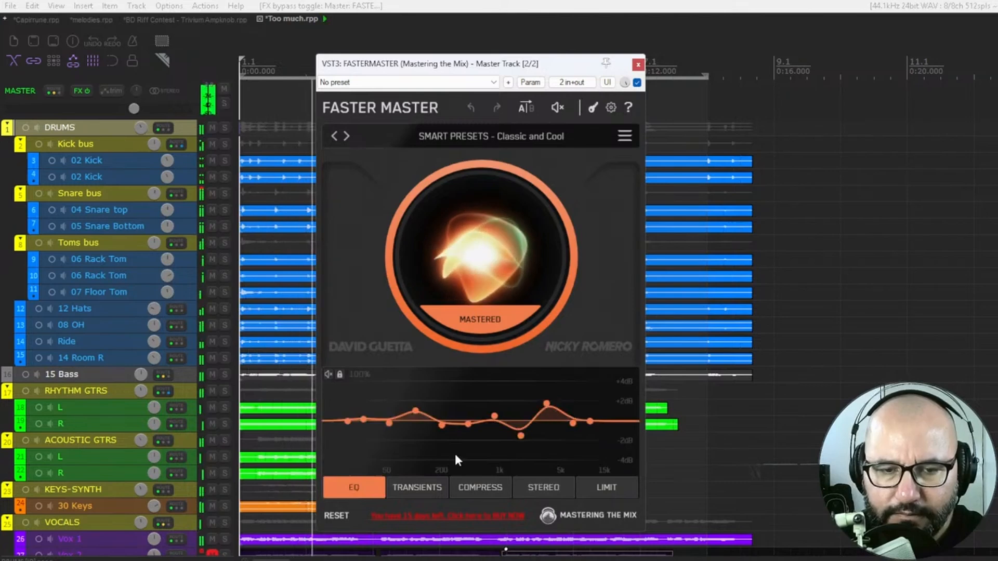
pyautogui.click(329, 375)
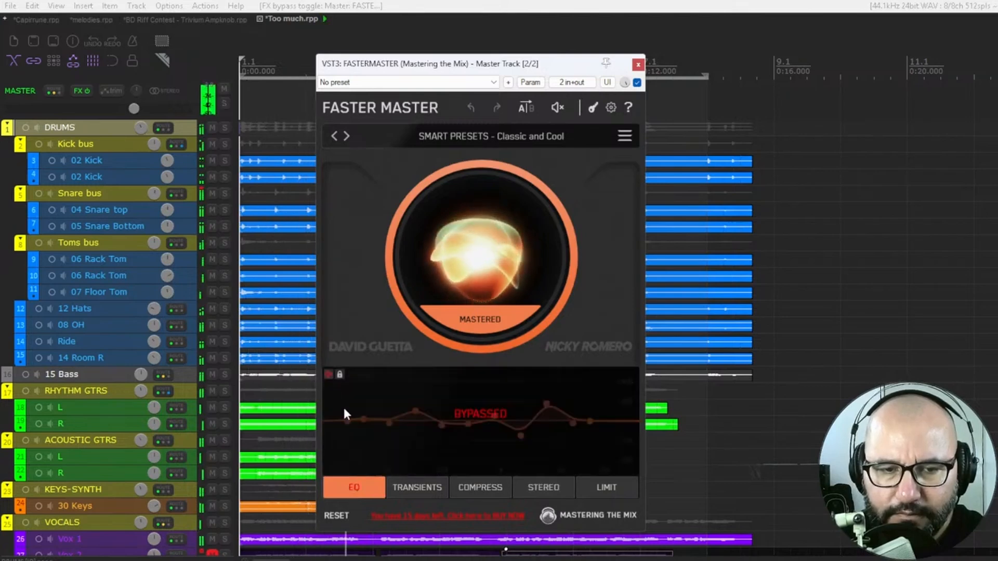
pyautogui.click(327, 374)
# Step: Check the Stereo module's widths, and set the limiter's loudness target to -8 Streaming after trying -7
pyautogui.click(543, 488)
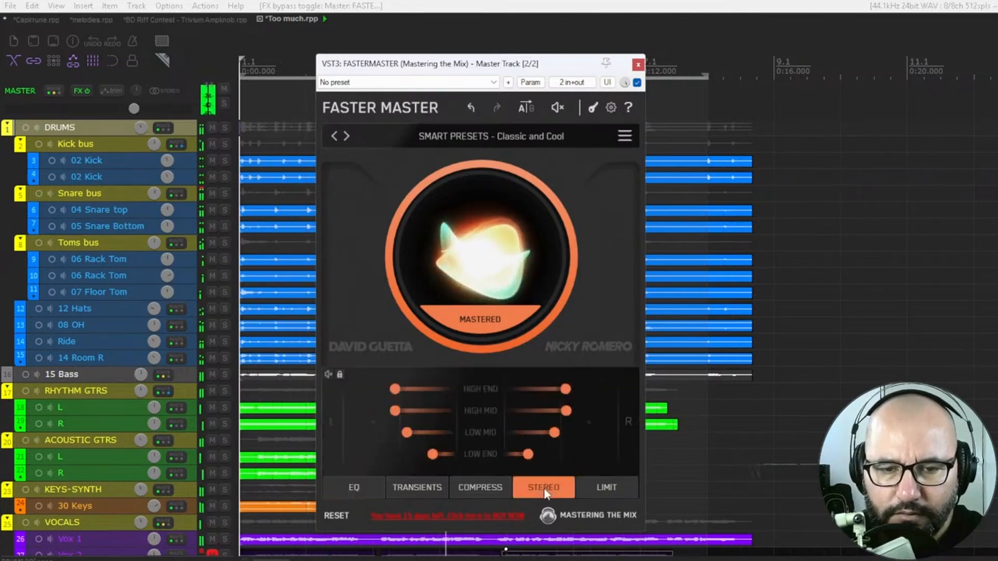
pyautogui.click(590, 485)
pyautogui.press('space')
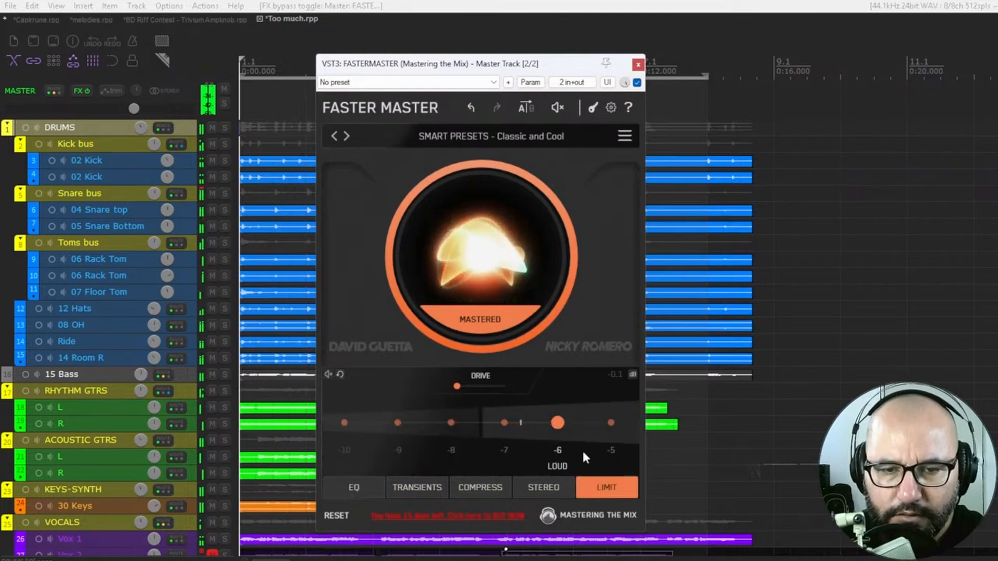
pyautogui.click(504, 423)
pyautogui.click(450, 423)
# Step: Replay the song at the new loudness target and compare it with the plugin bypassed and active
pyautogui.press('space')
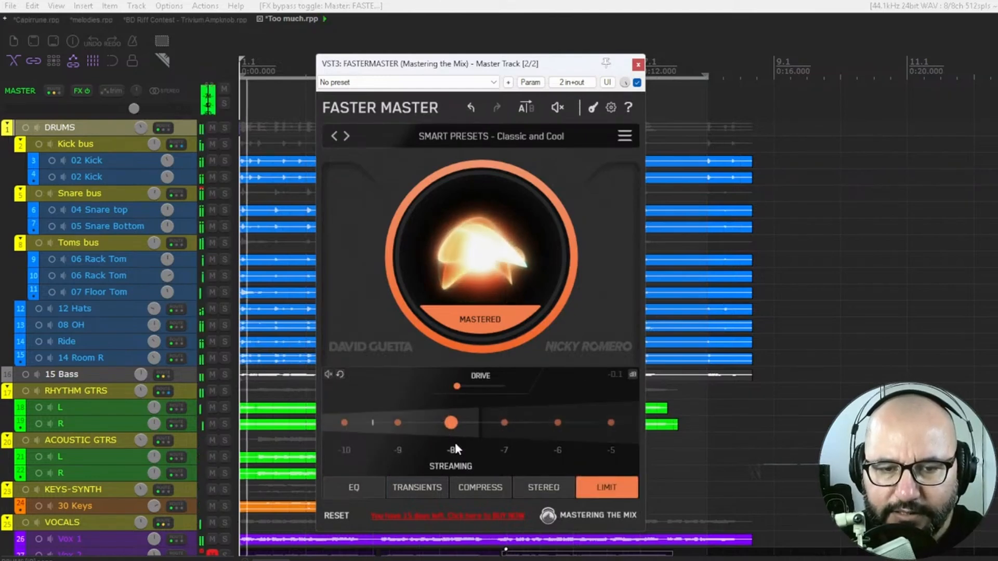
pyautogui.click(637, 82)
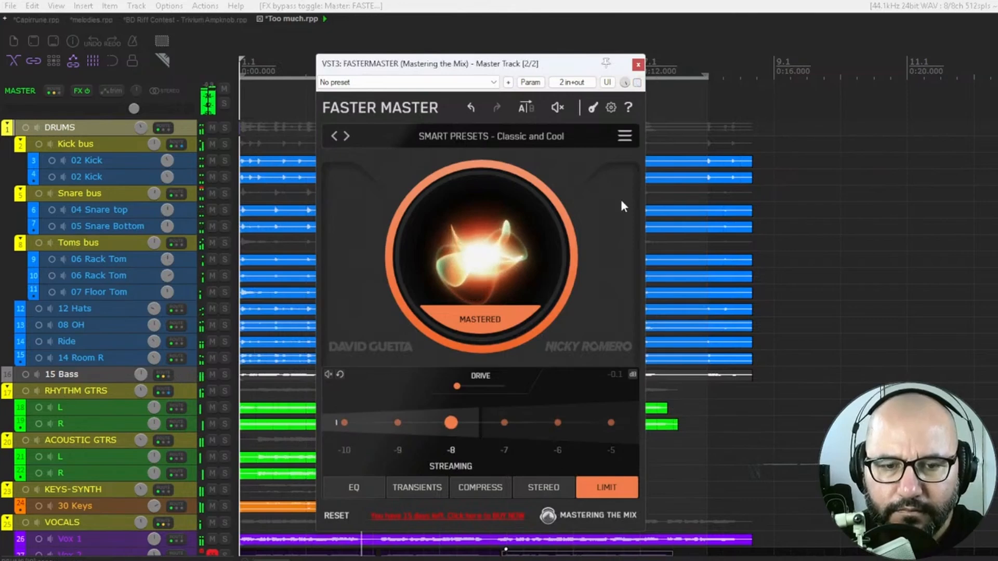
pyautogui.click(637, 82)
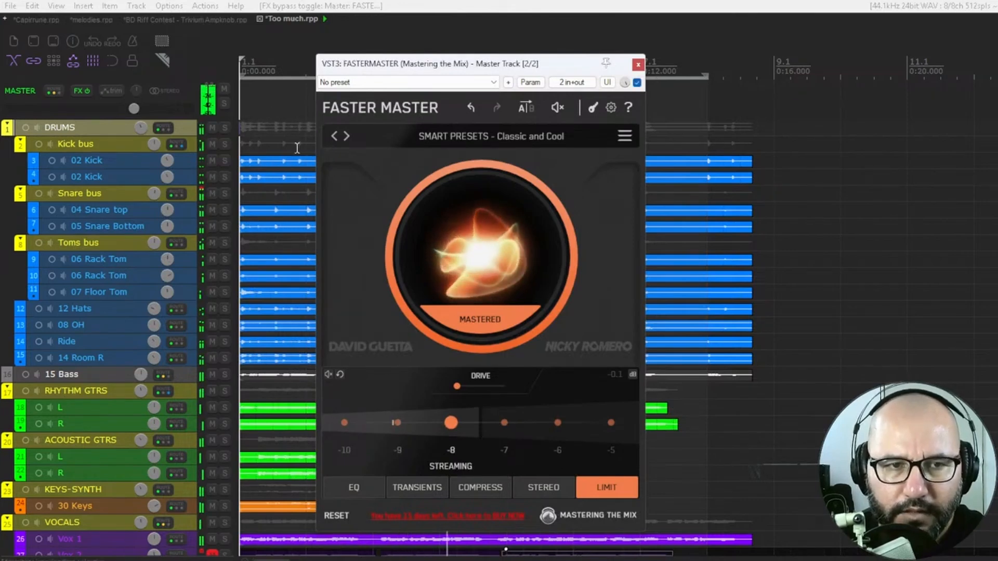
# Step: Stop playback, clear the master peak meter, and set the limiter's output ceiling to -1.0 with true peak (TP) enabled
pyautogui.press('space')
pyautogui.click(210, 85)
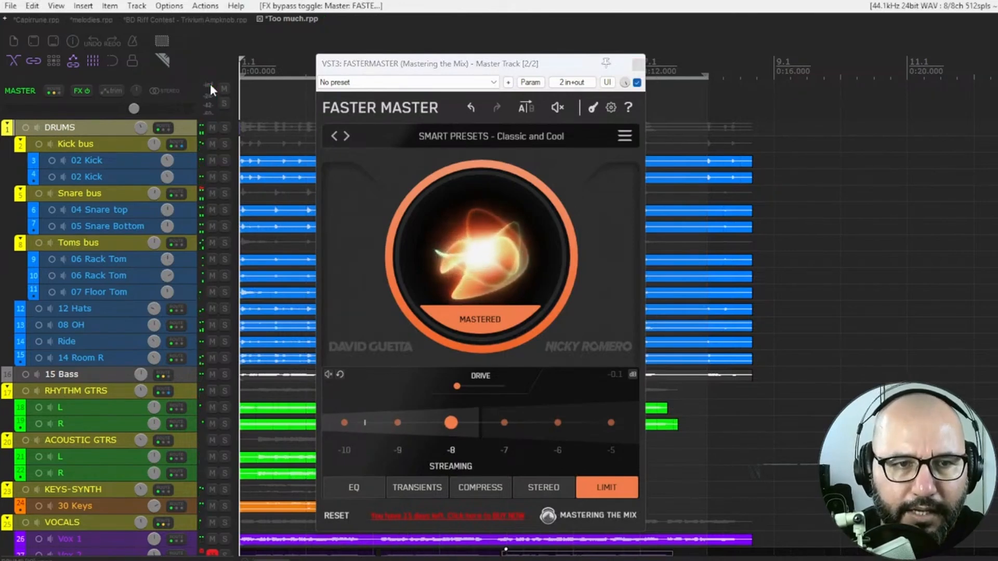
pyautogui.click(615, 374)
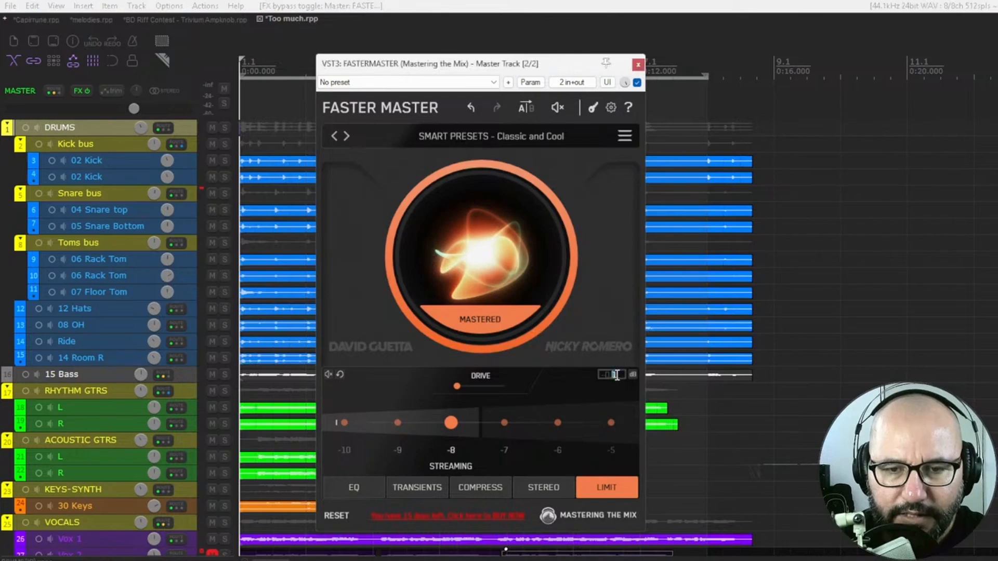
pyautogui.doubleClick(617, 375)
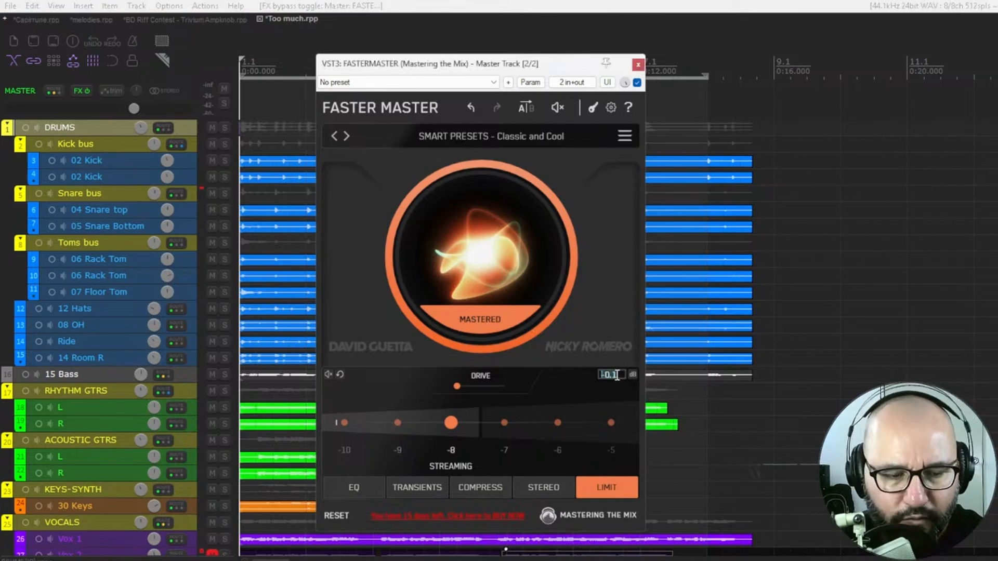
pyautogui.press('BackSpace')
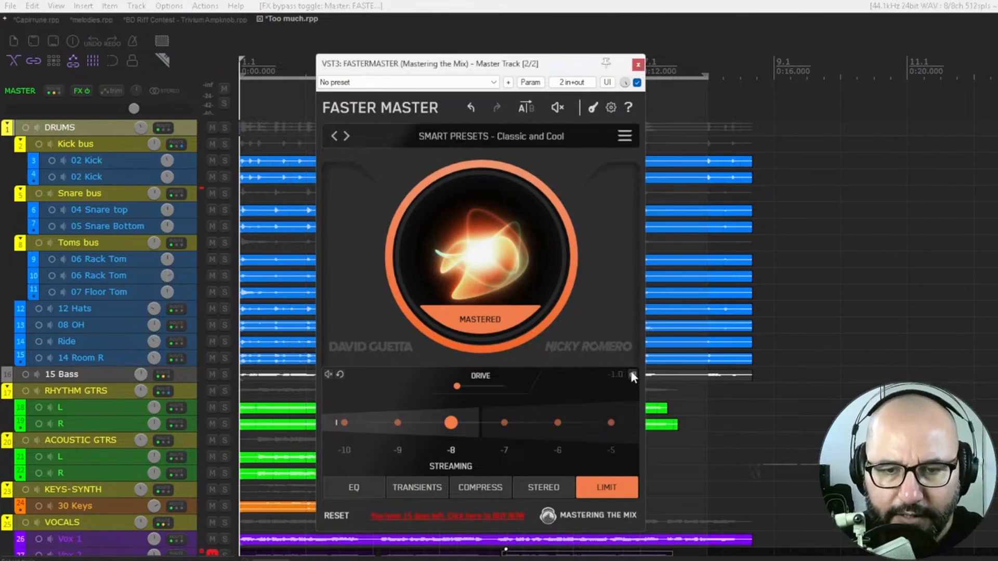
# Step: Replay the song to check the master's peak level, and reset the master fader to 0.00 dB
pyautogui.press('space')
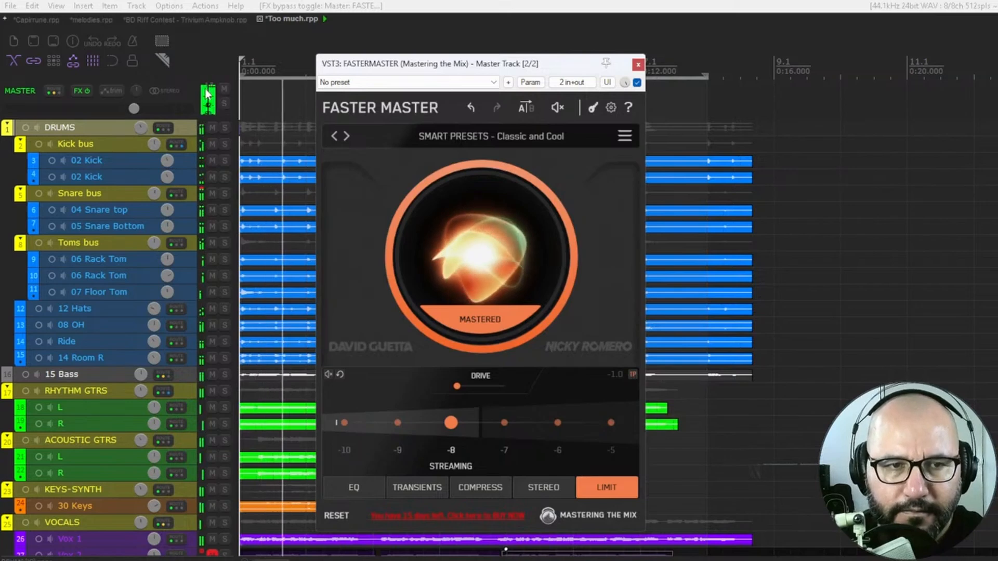
pyautogui.press('space')
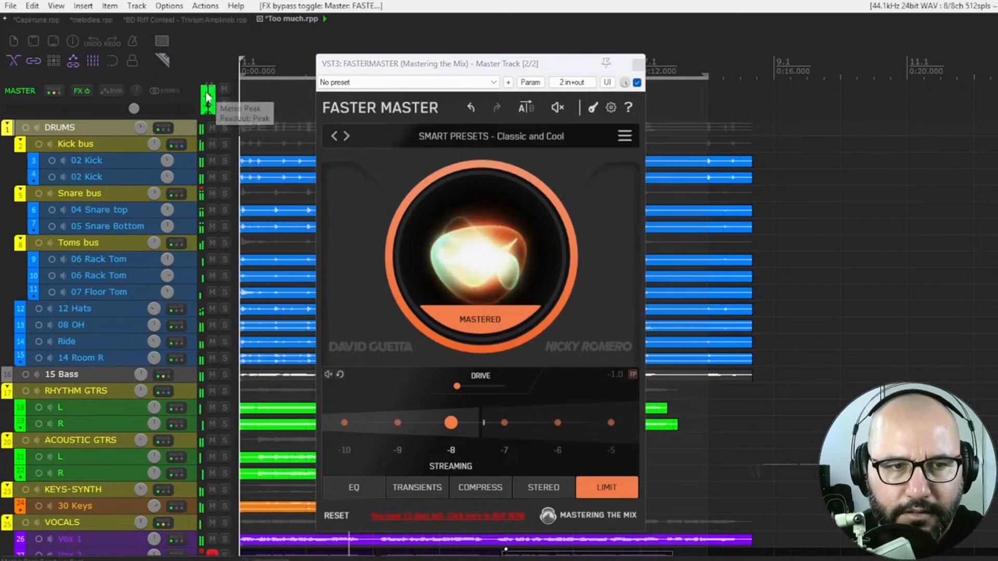
pyautogui.press('space')
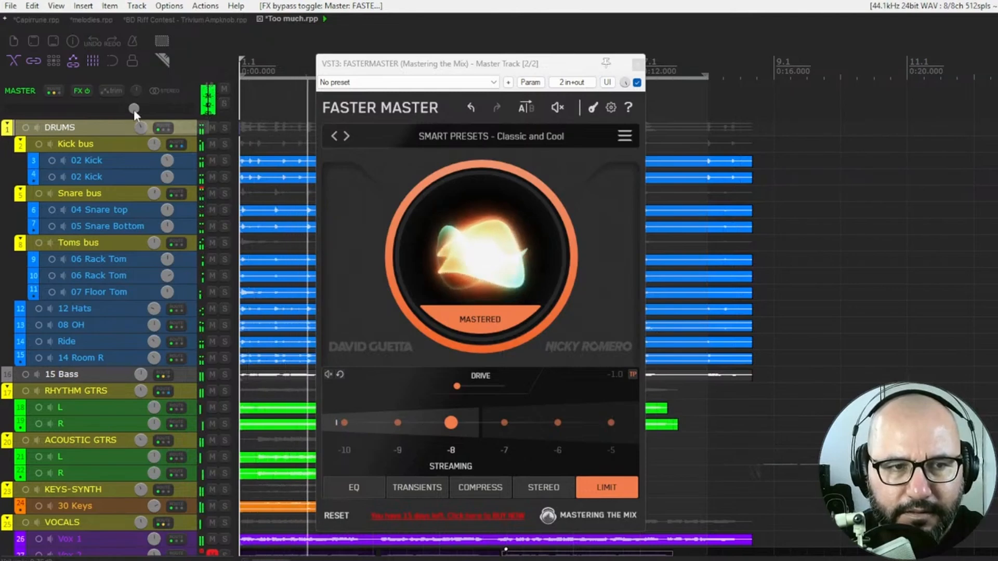
pyautogui.moveTo(135, 111)
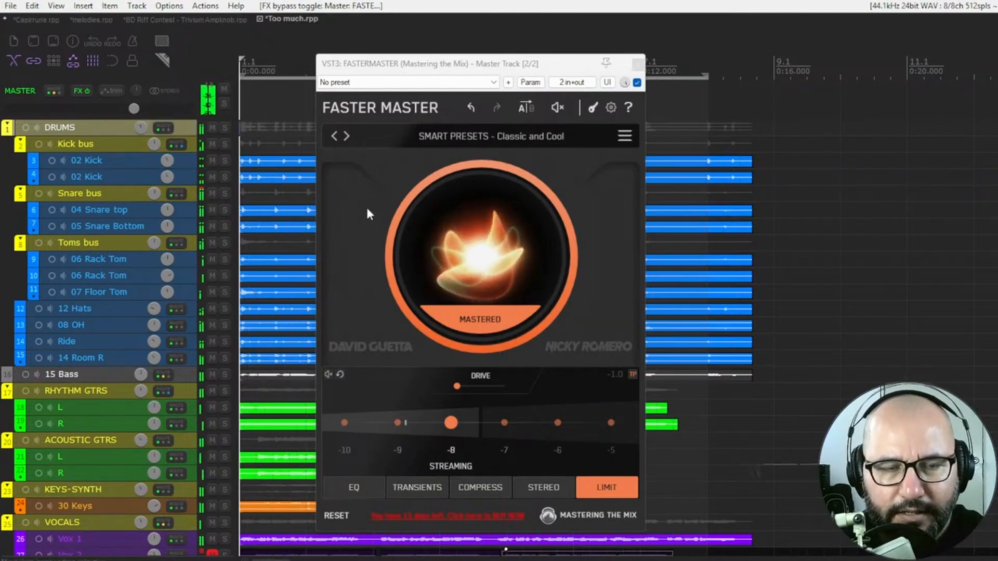
pyautogui.press('space')
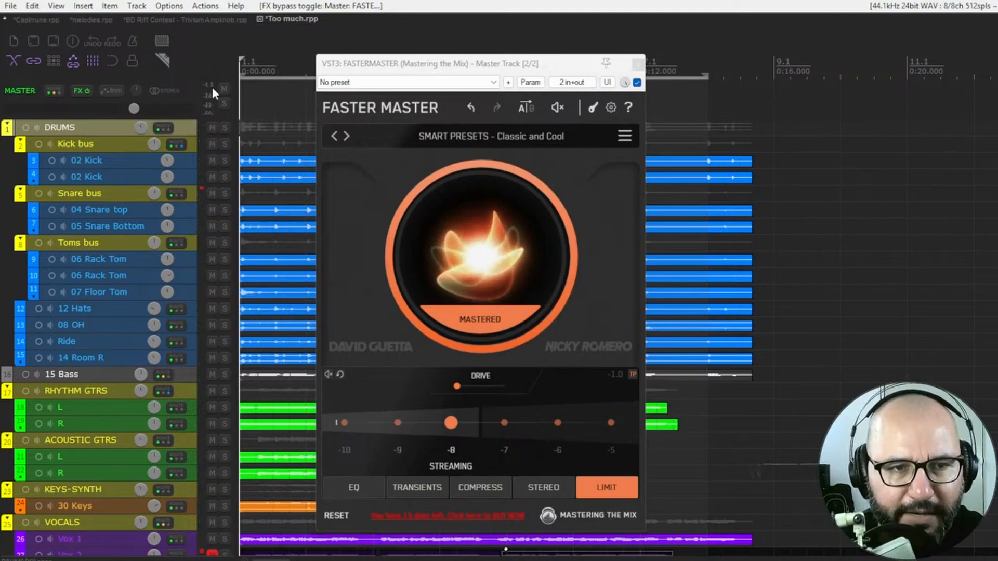
pyautogui.doubleClick(137, 111)
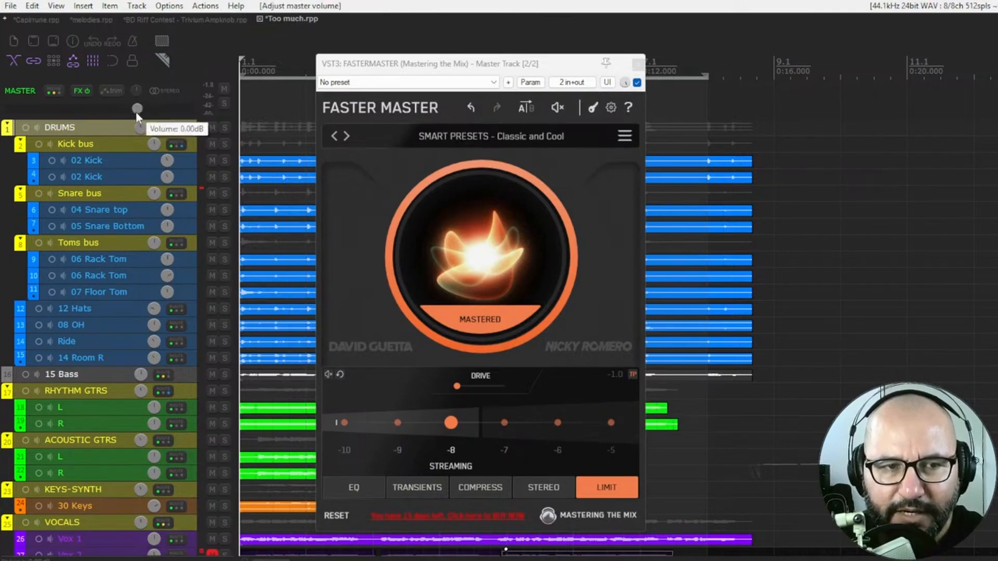
# Step: Recheck the master peak level with the fader reset, and compare the song with the plugin bypassed and active
pyautogui.press('space')
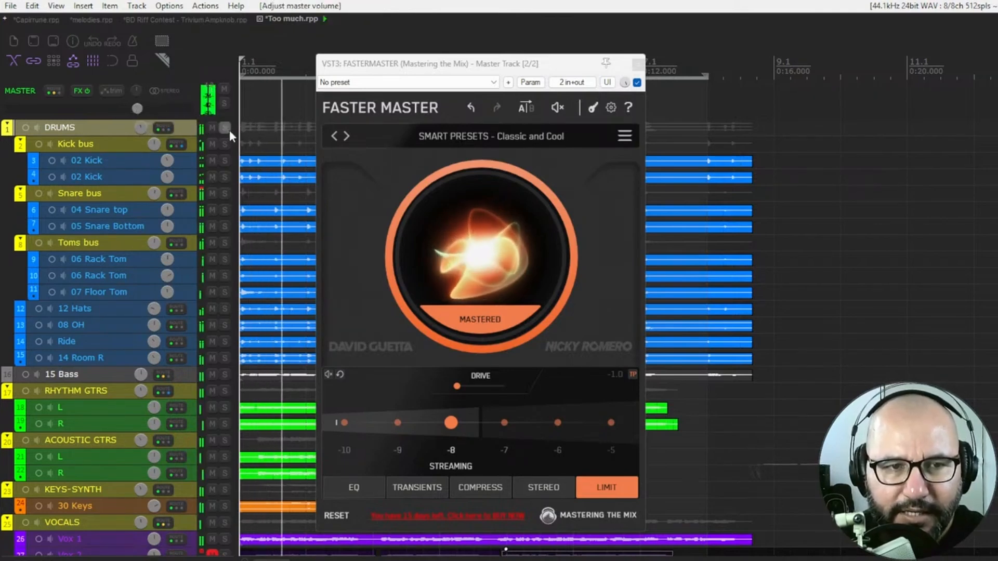
pyautogui.press('space')
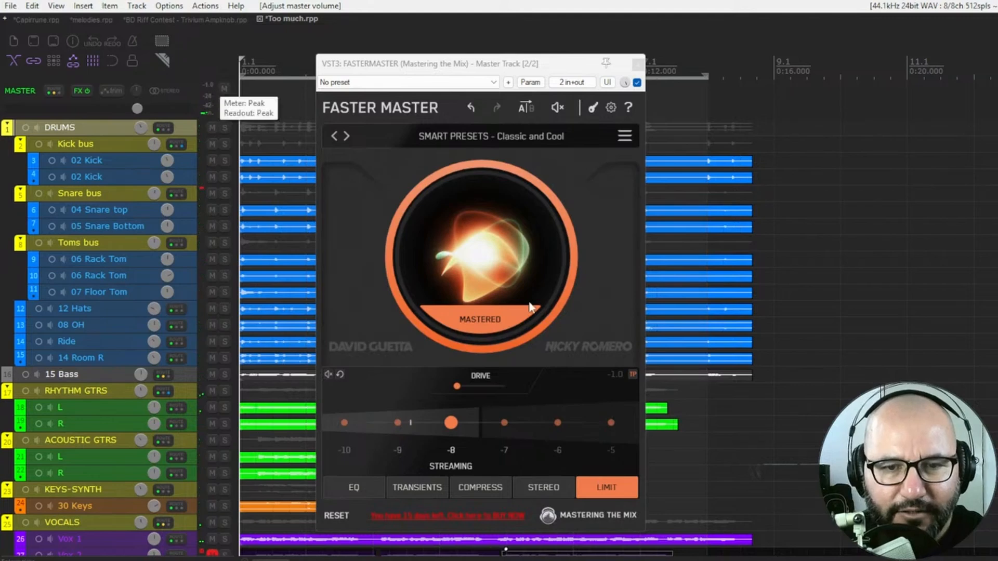
pyautogui.press('space')
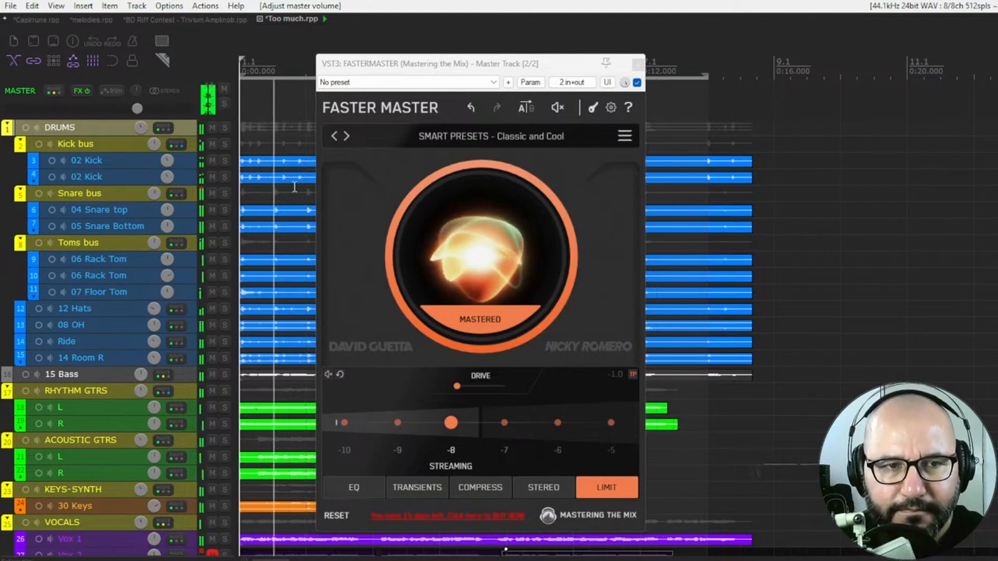
pyautogui.click(637, 82)
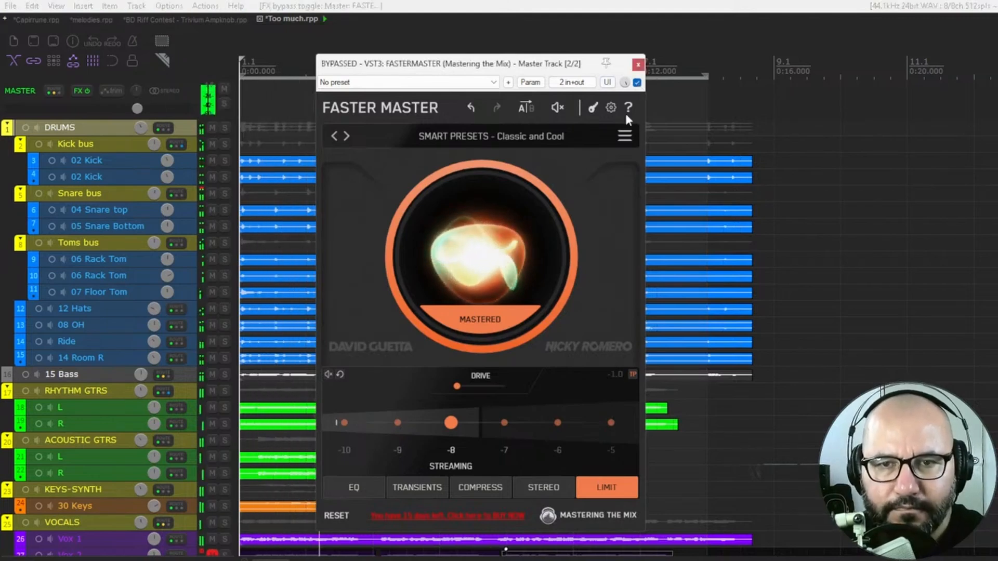
pyautogui.click(637, 82)
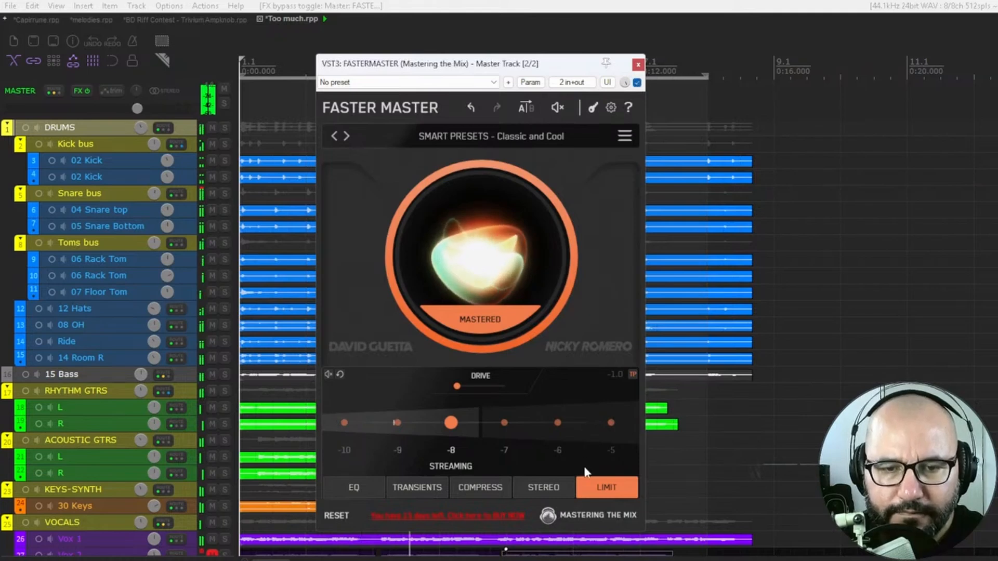
# Step: Bypass the Limit module and move the Compress module's setting to Dynamic while the song plays
pyautogui.click(327, 373)
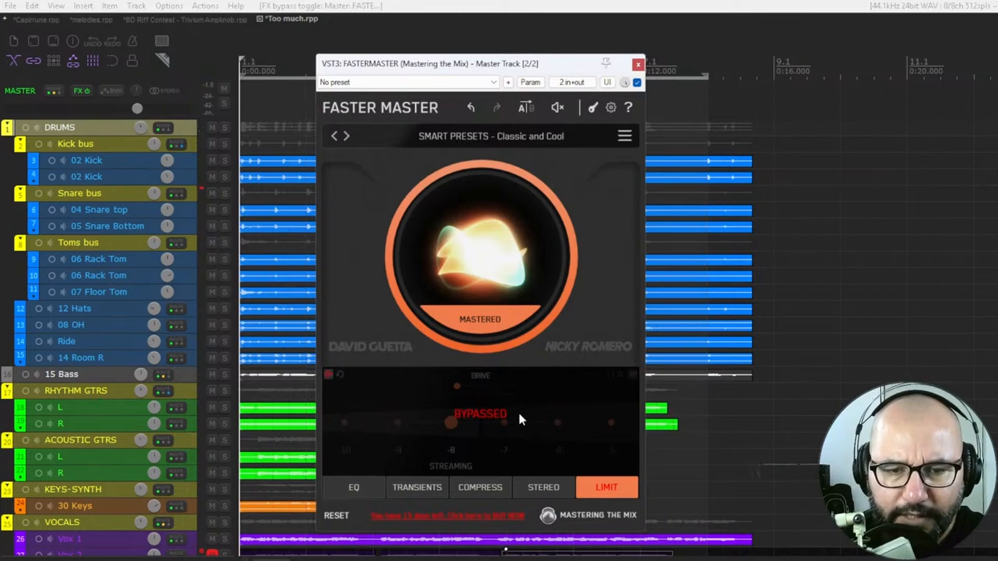
pyautogui.click(466, 488)
pyautogui.press('space')
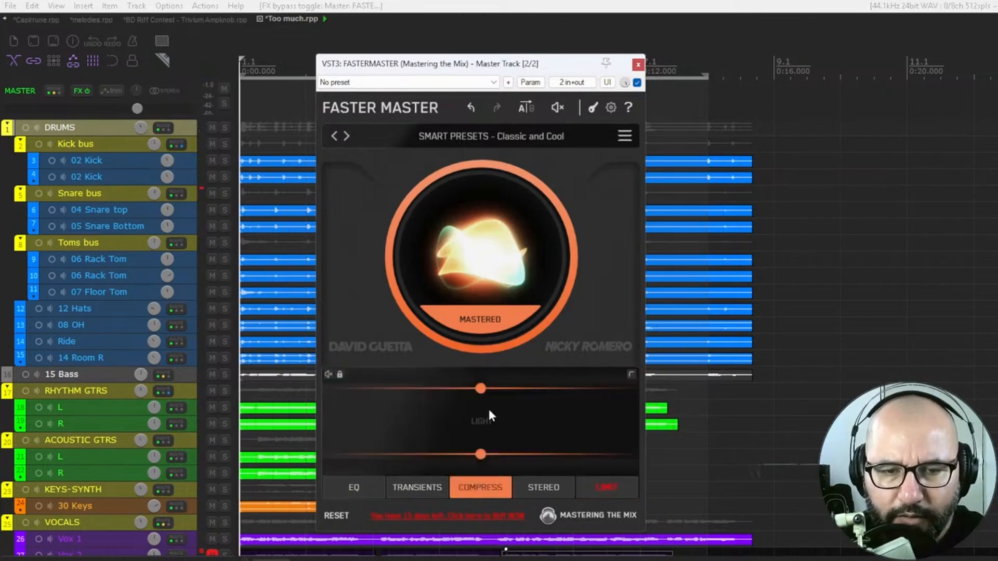
pyautogui.moveTo(483, 393); pyautogui.dragTo(484, 396)
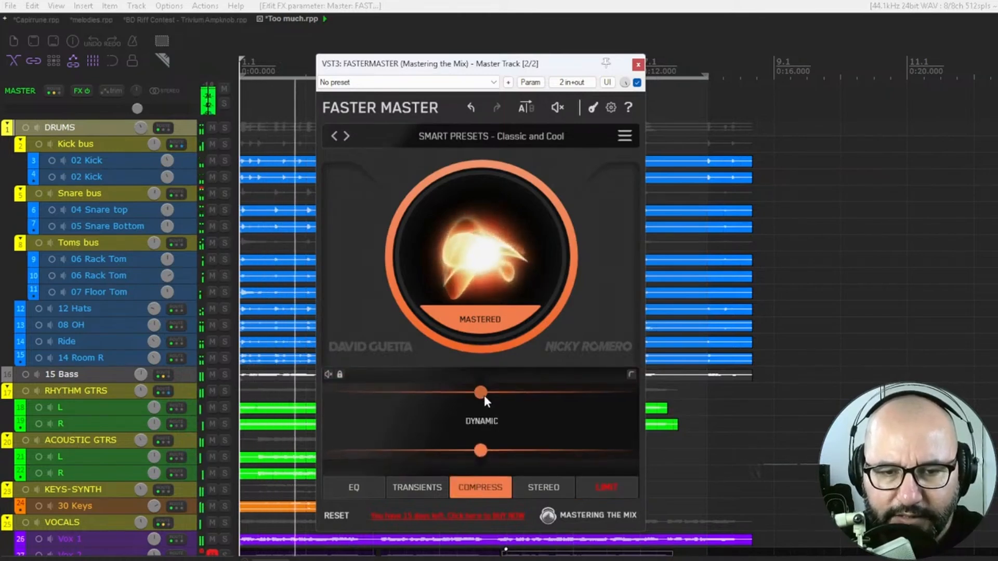
# Step: Raise the Transients module well toward More Punch, solo the DRUMS bus, and compare it with the plugin bypassed and active
pyautogui.click(435, 488)
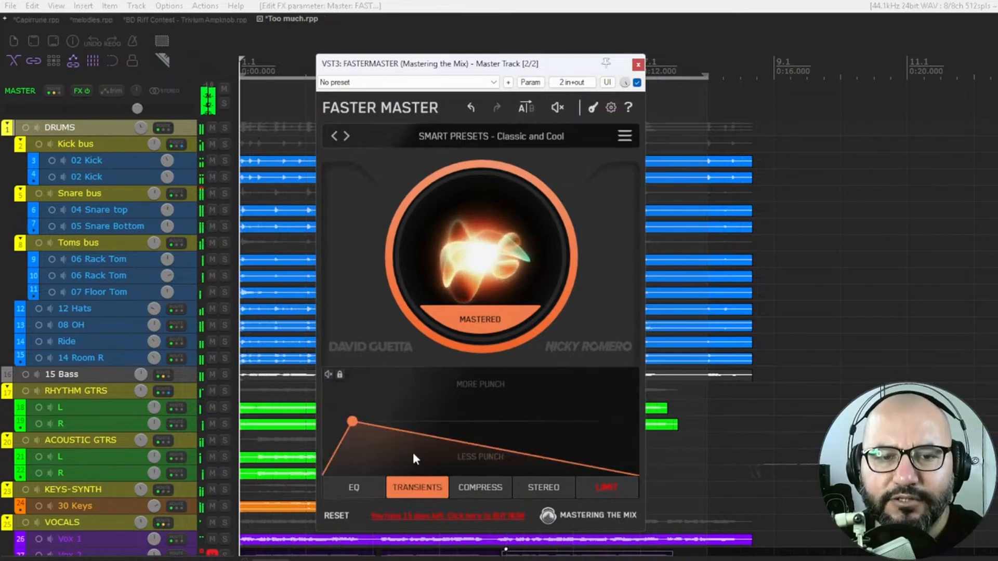
pyautogui.moveTo(351, 421); pyautogui.dragTo(353, 382)
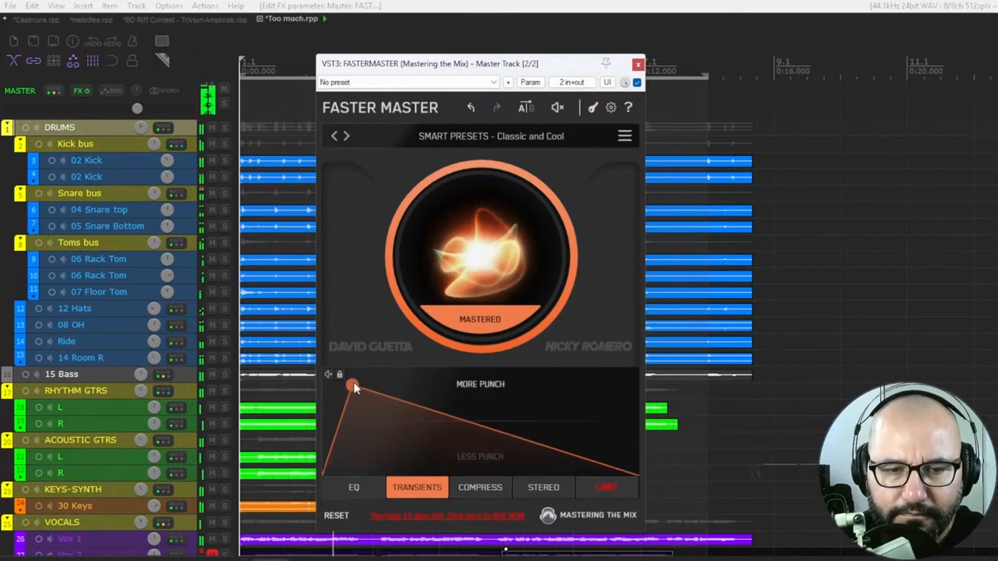
pyautogui.click(225, 128)
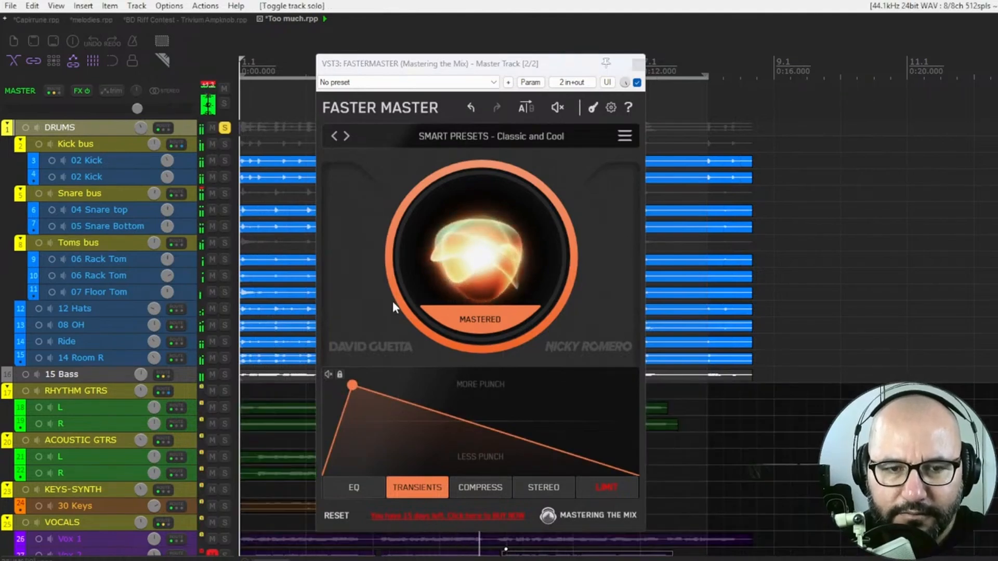
pyautogui.click(637, 82)
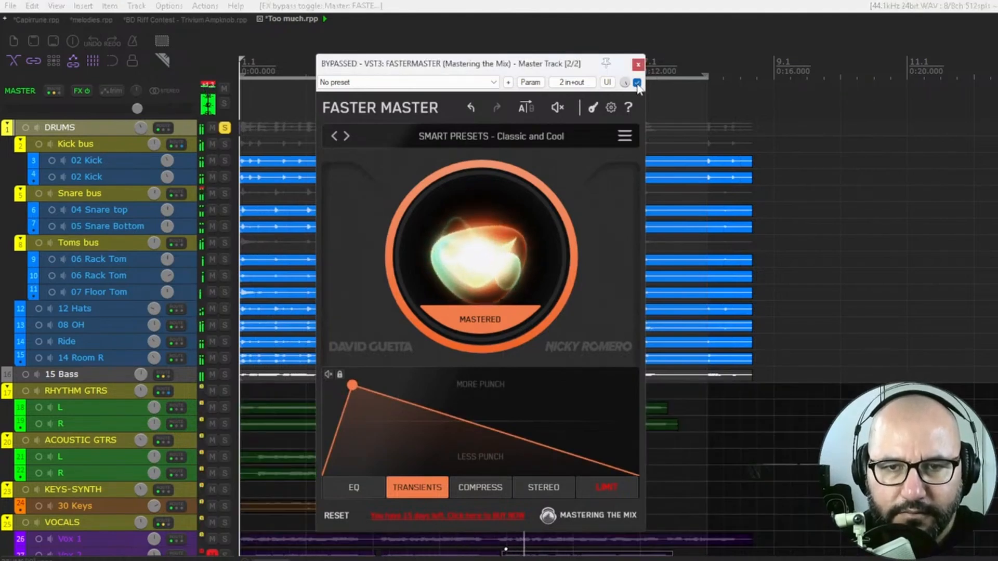
pyautogui.click(637, 83)
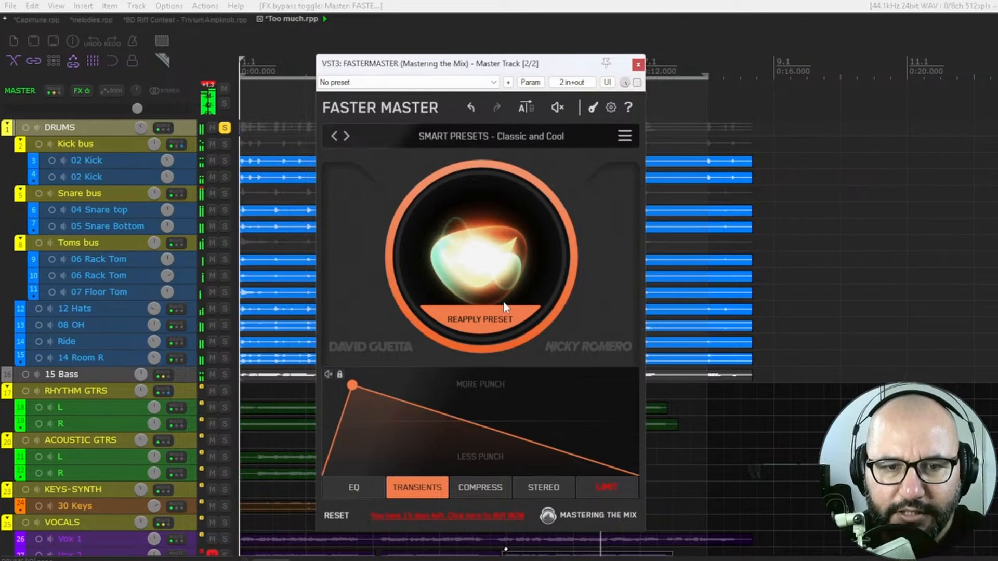
# Step: Raise the Transients punch to its maximum, compare the drums with the plugin bypassed and active, and unsolo the DRUMS bus
pyautogui.moveTo(353, 385); pyautogui.dragTo(354, 370)
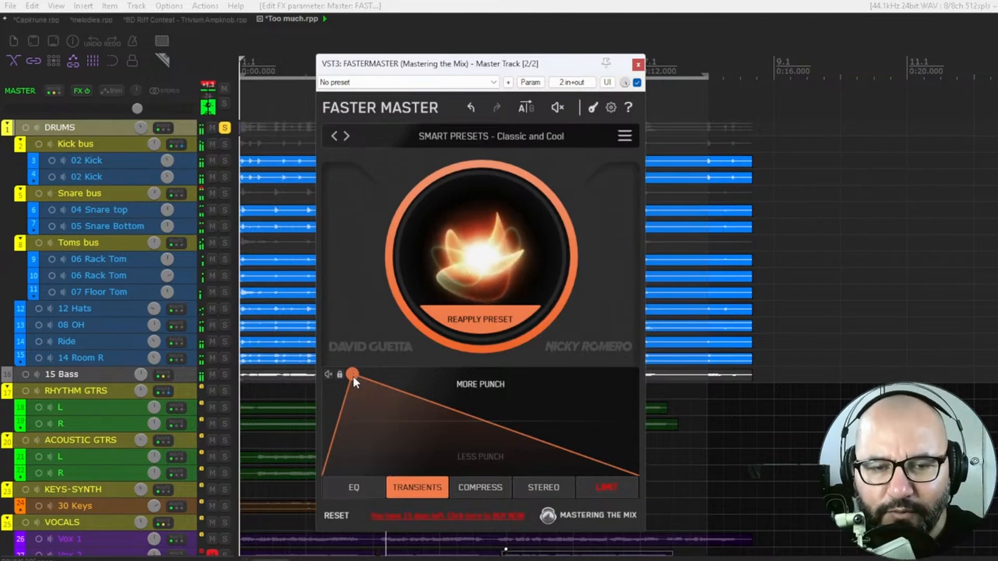
pyautogui.click(638, 83)
pyautogui.click(637, 83)
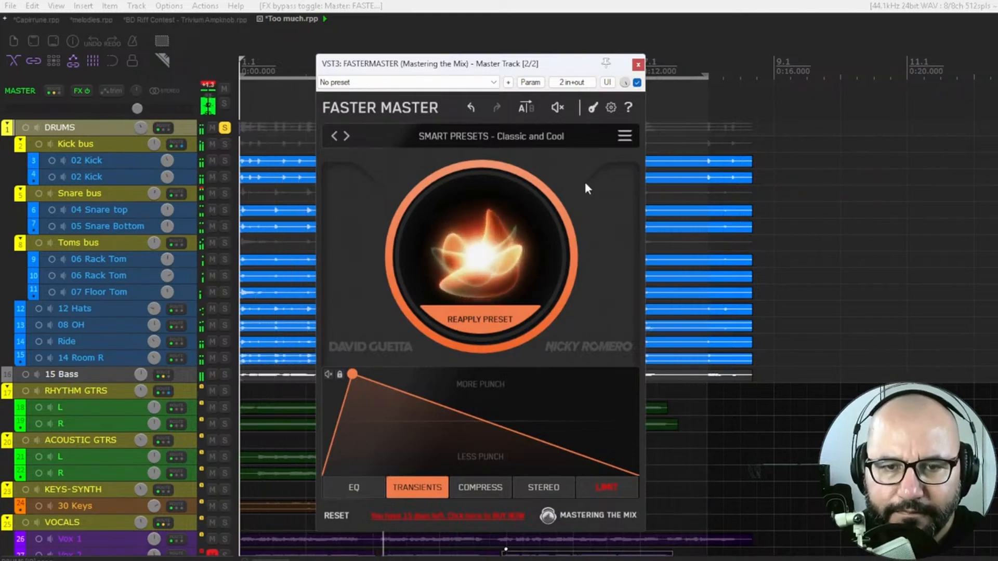
pyautogui.click(224, 128)
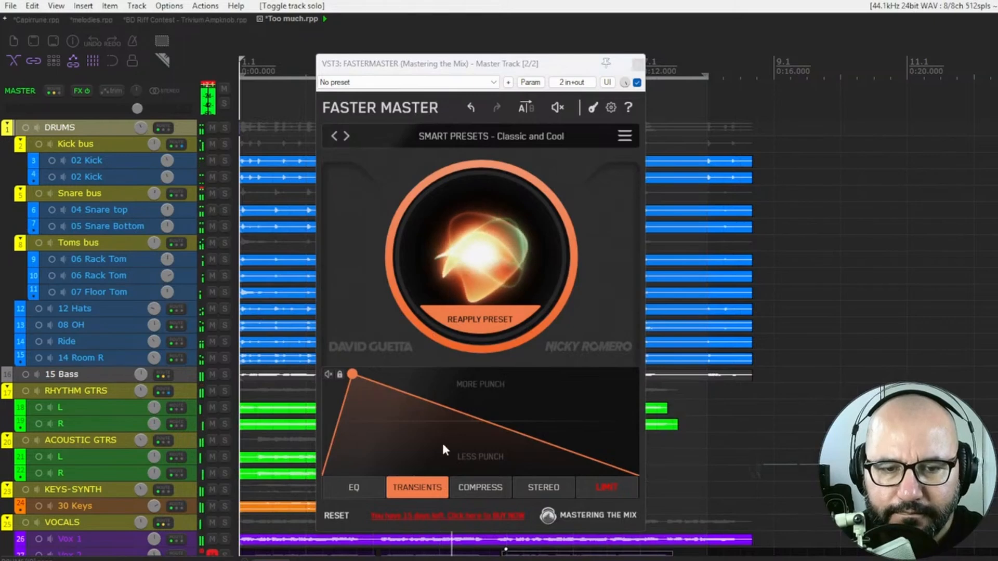
# Step: Return the Transients punch to its middle position between More Punch and Less Punch, and restart playback
pyautogui.press('space')
pyautogui.click(352, 376)
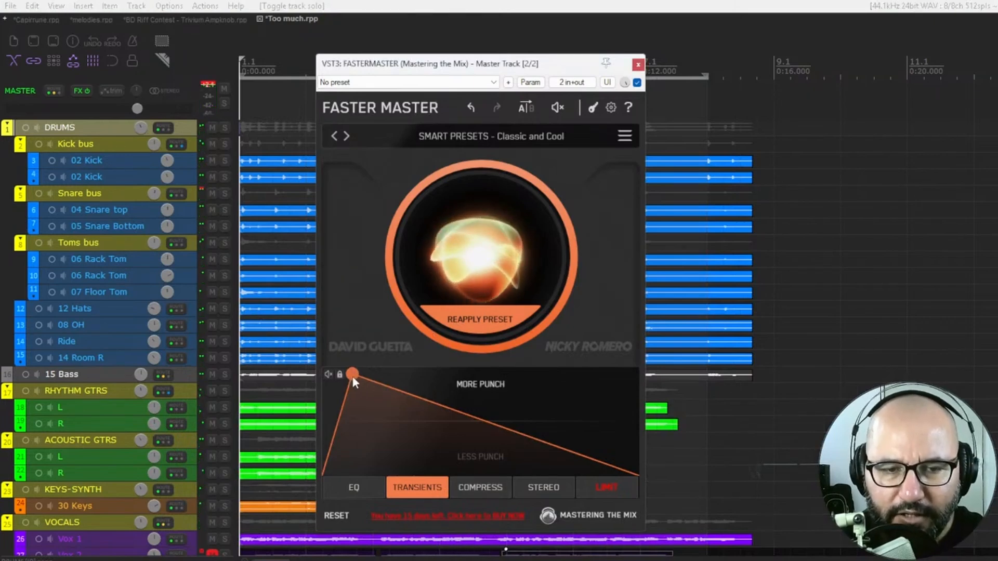
pyautogui.moveTo(351, 375); pyautogui.dragTo(348, 418)
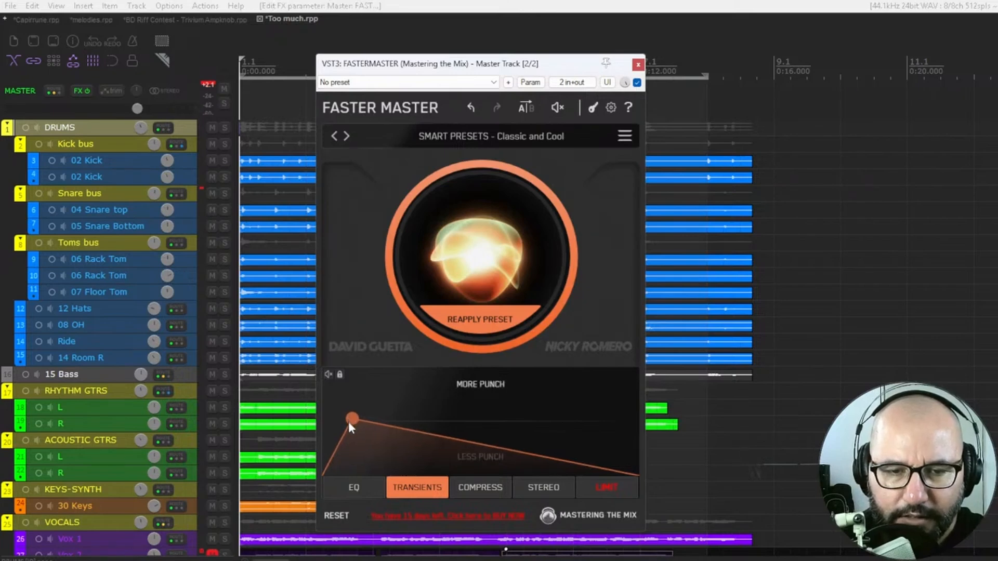
pyautogui.press('space')
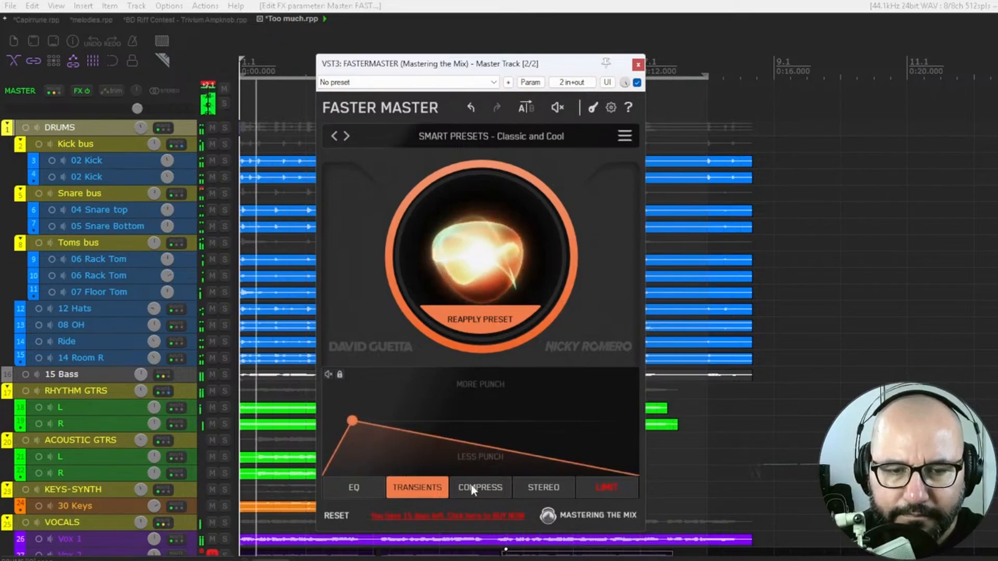
# Step: Tighten the Compress module slightly within Dynamic, and solo the DRUMS bus after briefly soloing the Kick bus
pyautogui.click(473, 487)
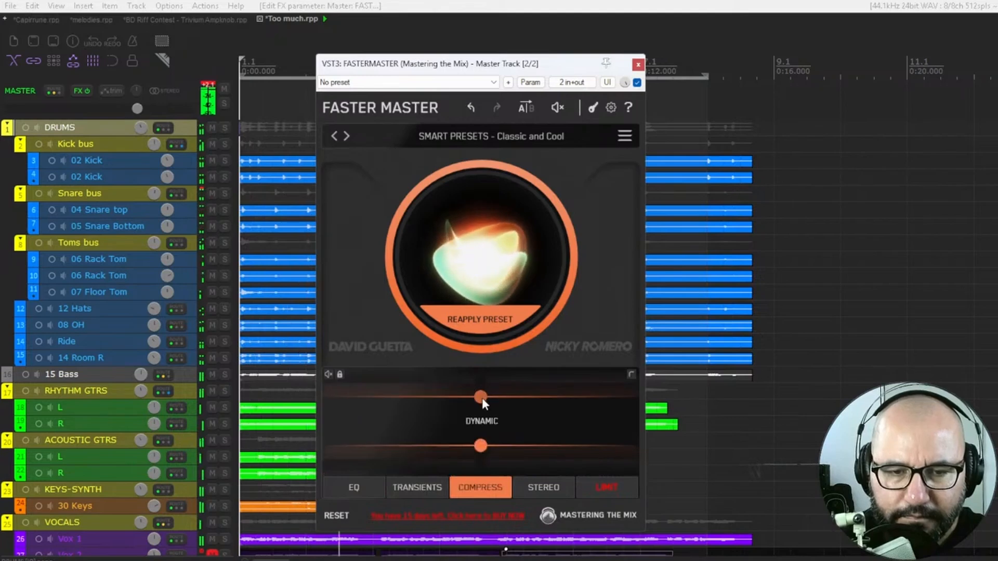
pyautogui.click(540, 489)
pyautogui.click(224, 143)
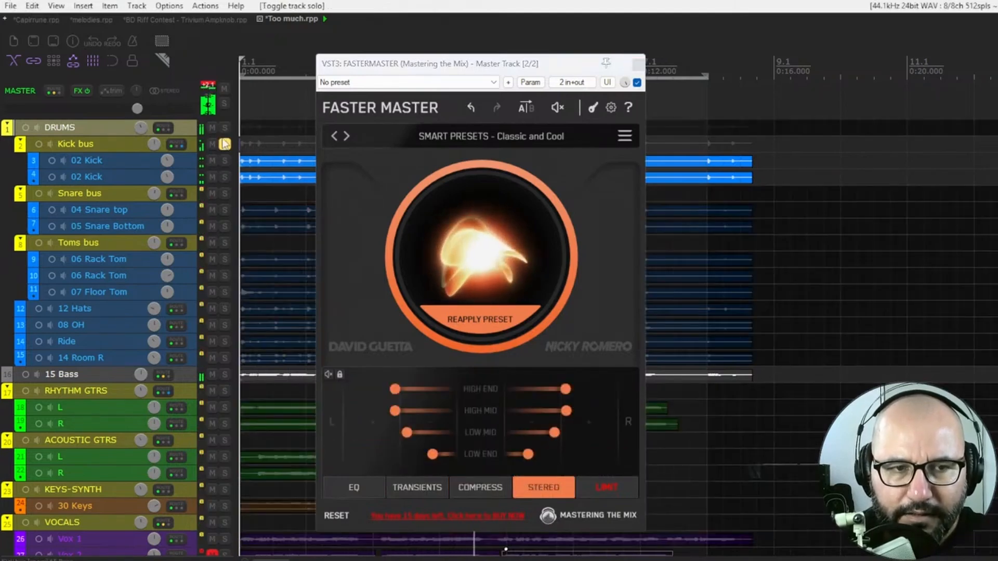
pyautogui.click(224, 144)
pyautogui.click(224, 127)
# Step: Set the Compress module to Tight and compare the soloed drums with that module bypassed and active
pyautogui.click(489, 483)
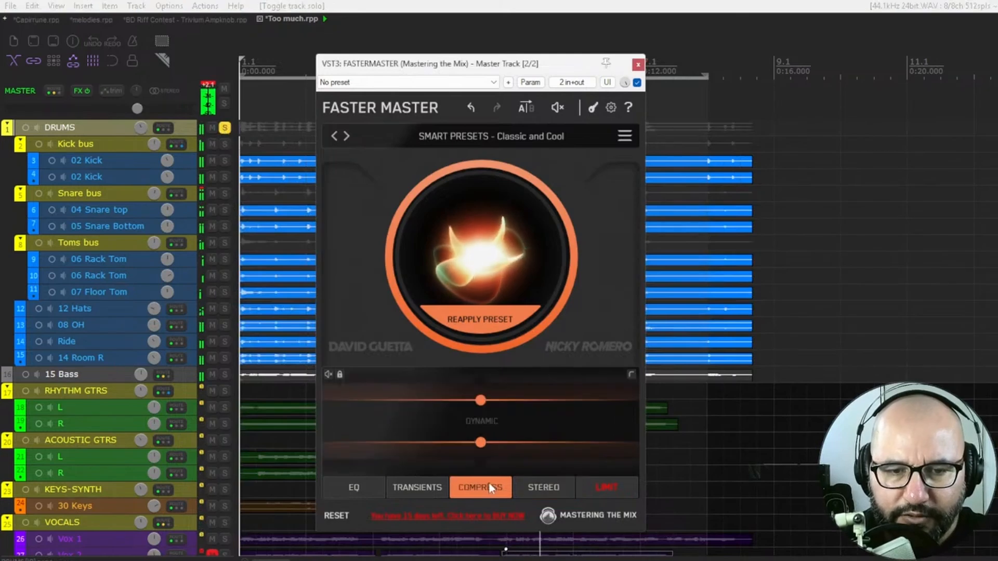
pyautogui.moveTo(480, 400); pyautogui.dragTo(508, 429)
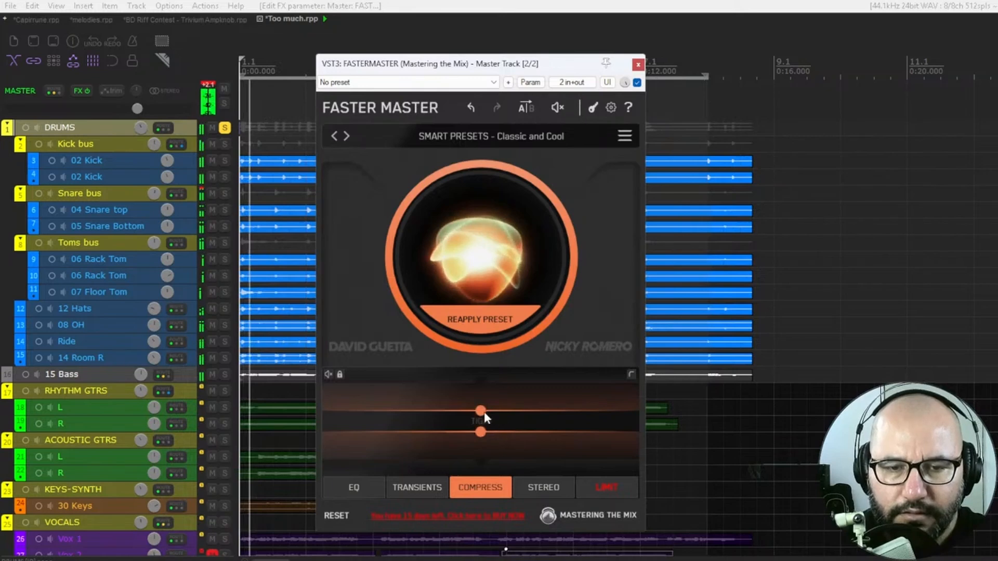
pyautogui.click(328, 375)
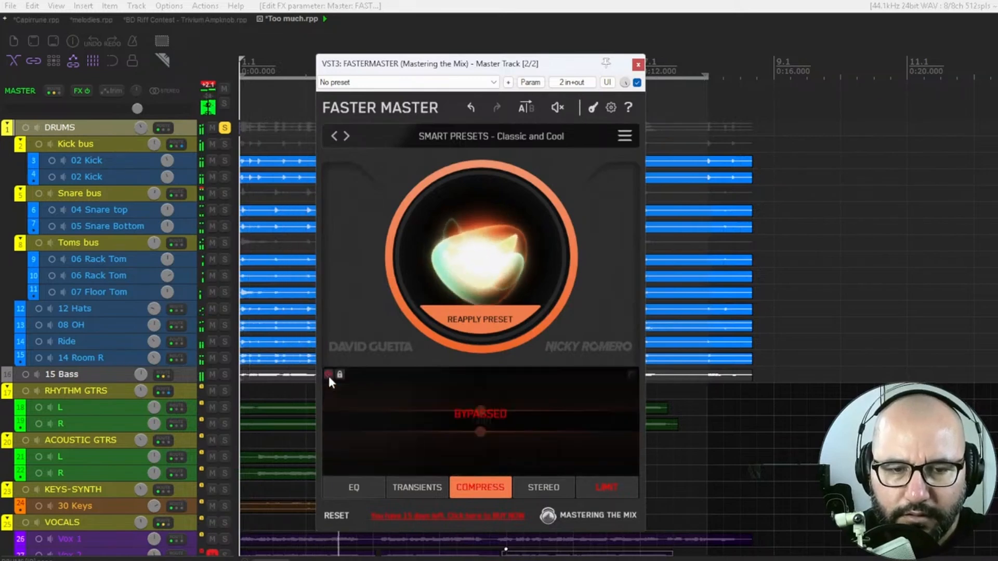
pyautogui.click(329, 376)
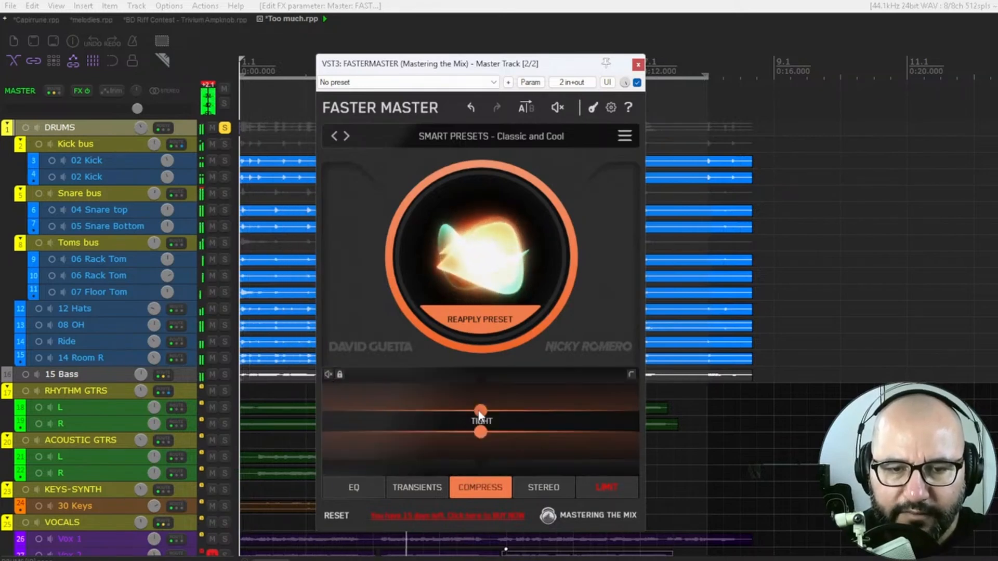
# Step: Set the Compress module to Light, and reactivate the Limit module with the DRUMS bus unsoloed
pyautogui.moveTo(480, 414); pyautogui.dragTo(482, 369)
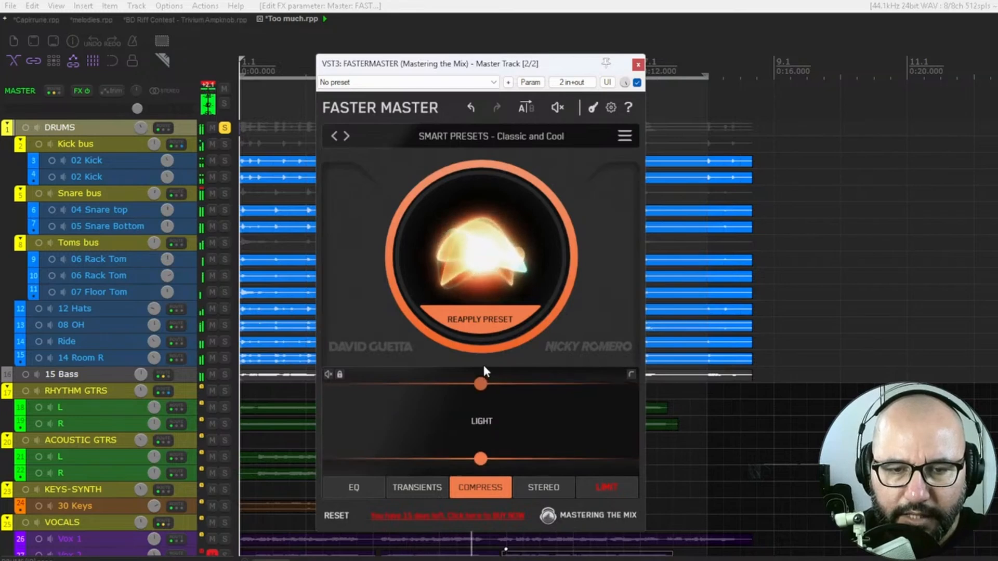
pyautogui.click(224, 127)
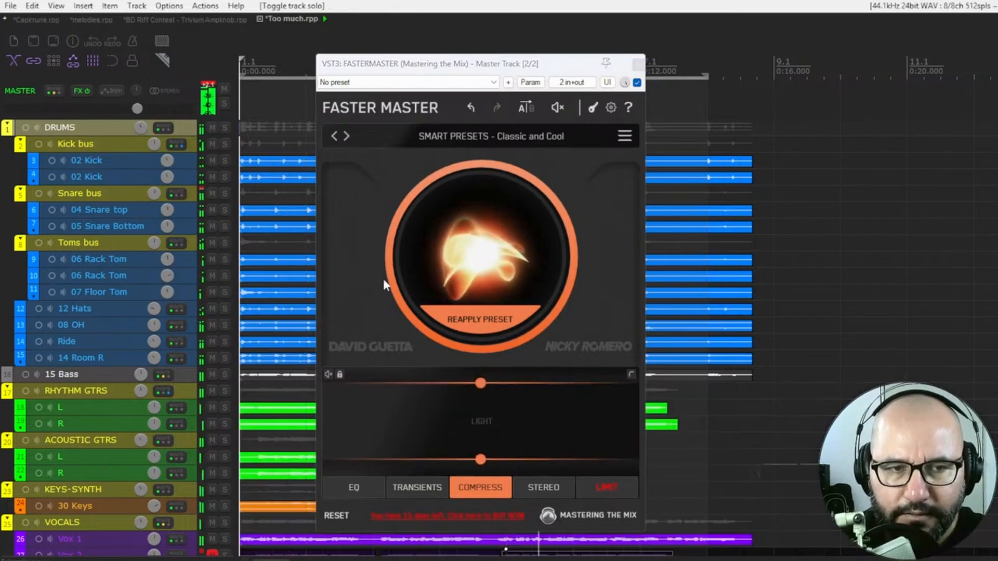
pyautogui.click(596, 490)
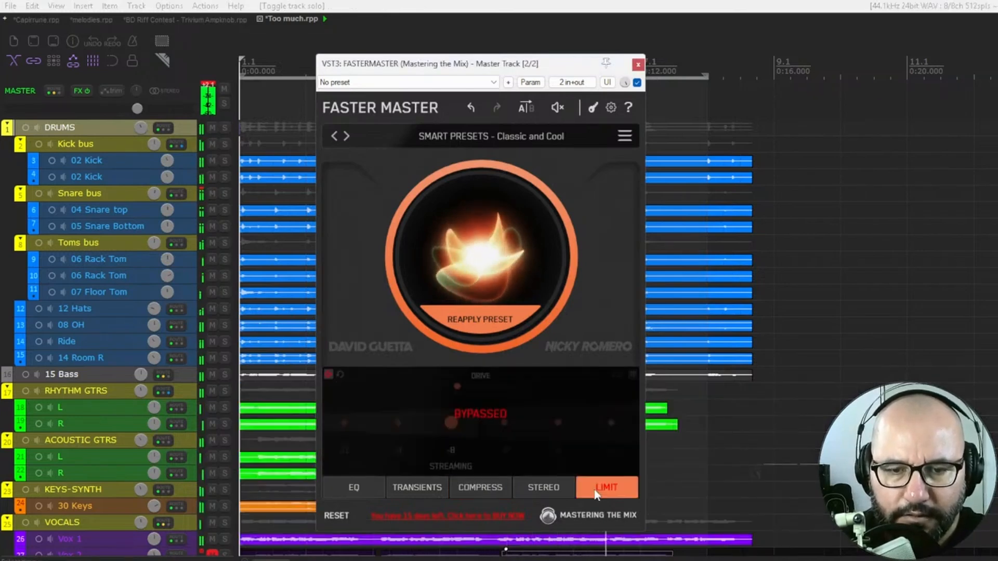
pyautogui.click(328, 374)
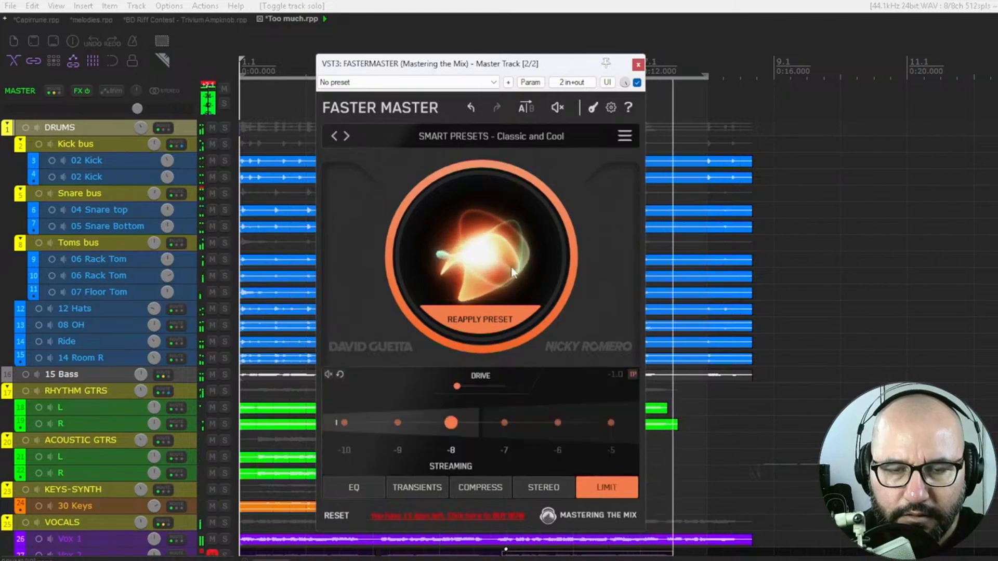